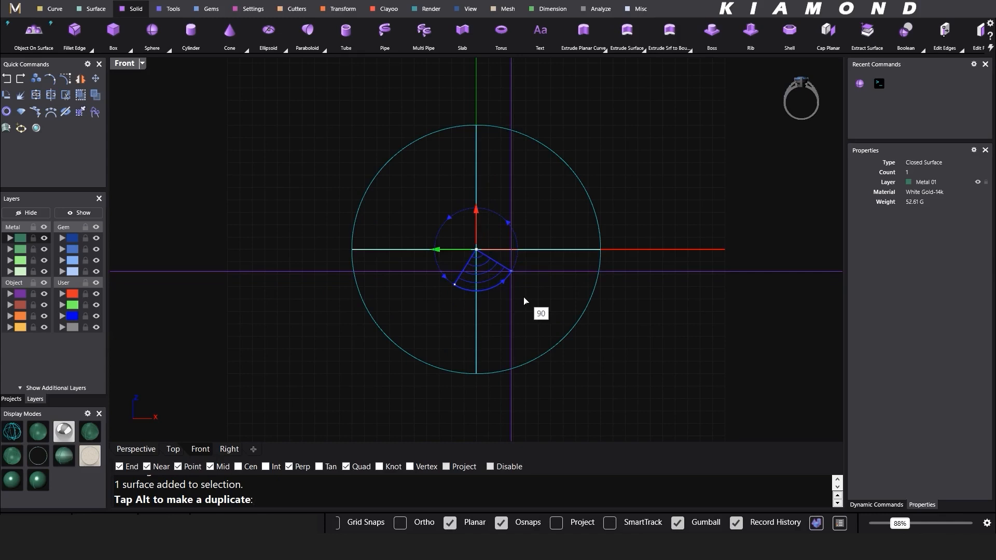
# Step: Commit the sphere's 90° rotation and clear the selection by clicking empty space
pyautogui.click(666, 261)
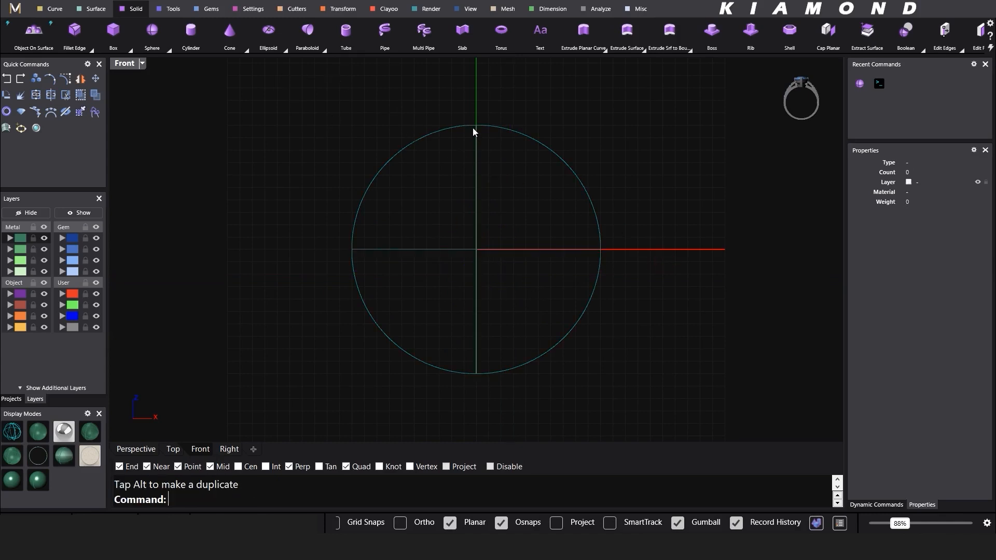
# Step: Draw a 1 mm BothSides line centred on the circle's top quadrant
pyautogui.click(55, 9)
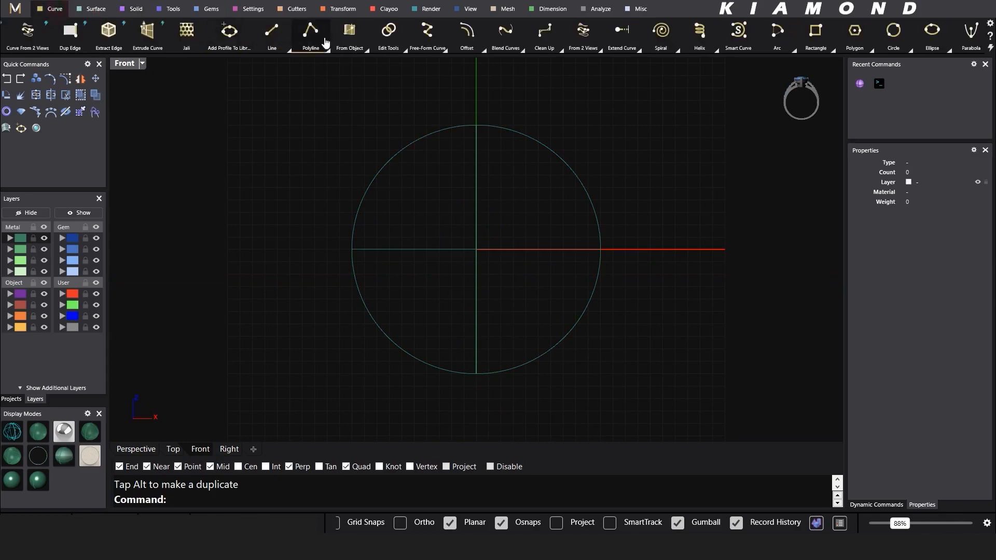
pyautogui.click(271, 32)
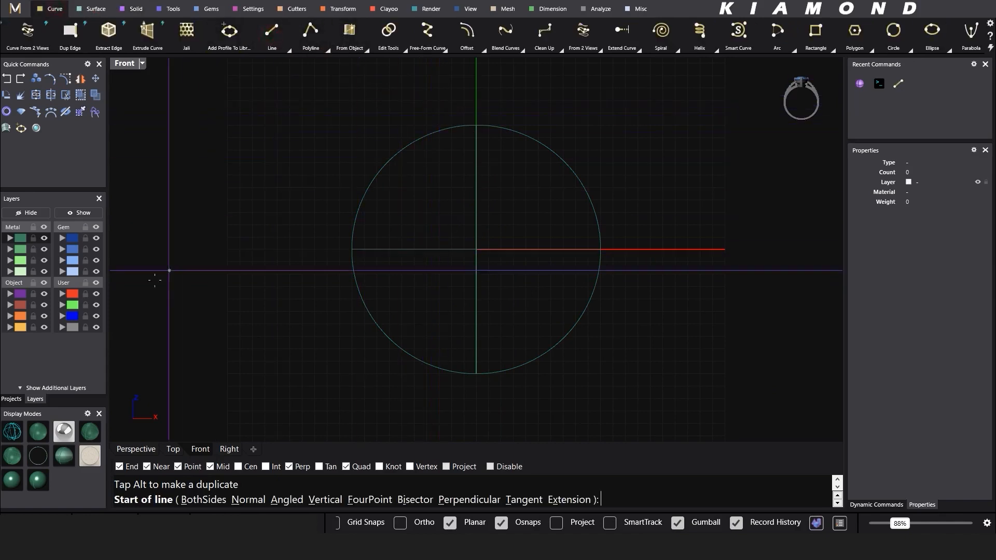
pyautogui.click(476, 125)
pyautogui.write('b')
pyautogui.press('Return')
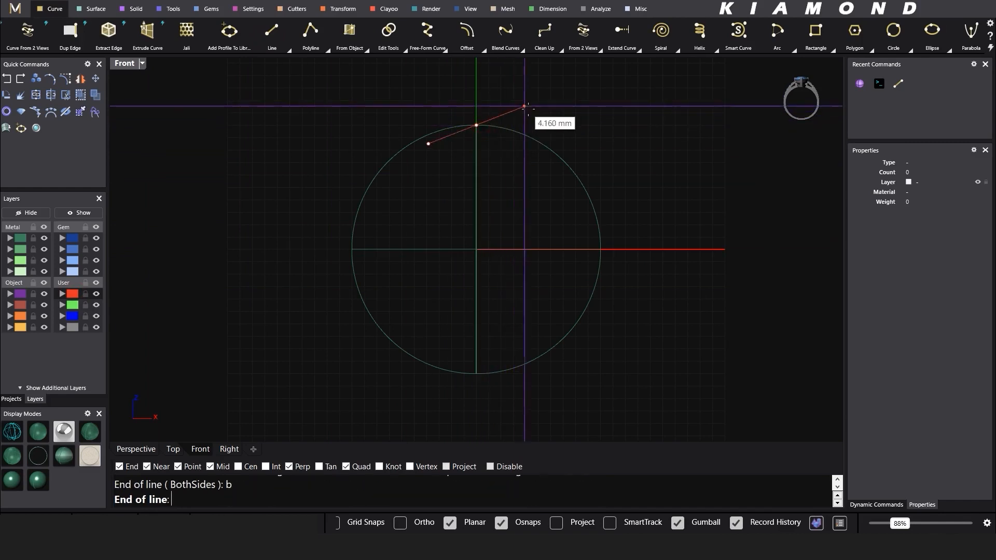
pyautogui.write('1')
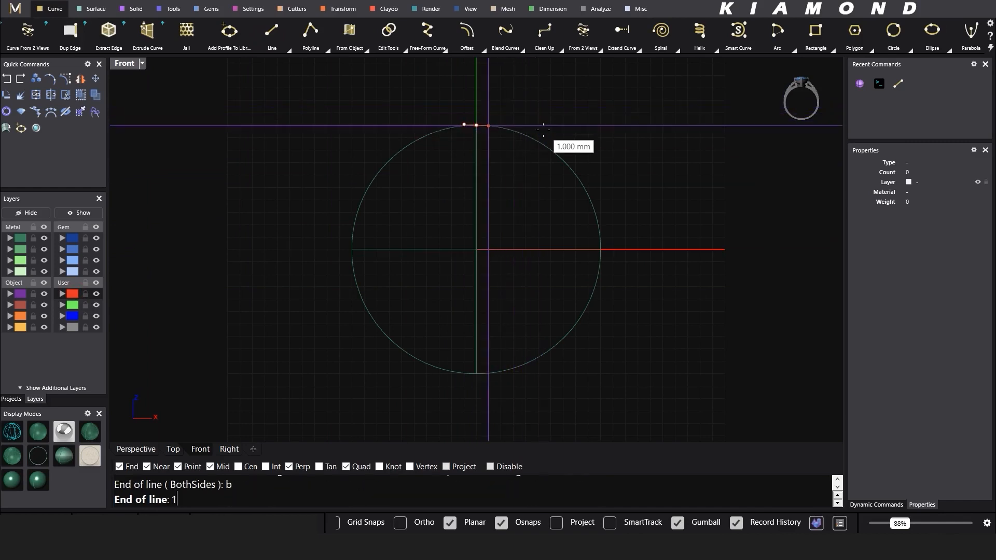
pyautogui.click(584, 127)
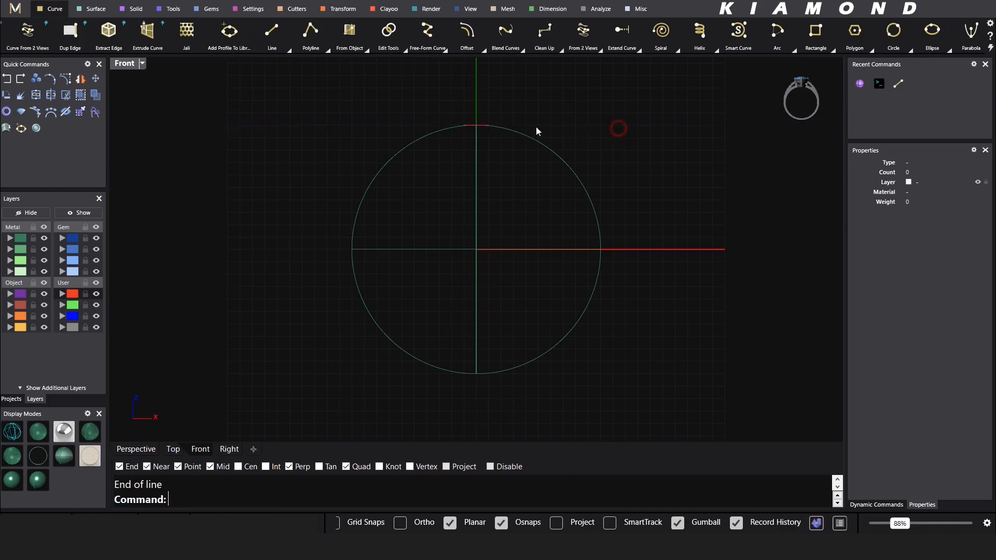
# Step: Polar-array the short line 34 times over 360° about the origin 0,0,0
pyautogui.scroll(3, 434, 113)
pyautogui.moveTo(569, 154); pyautogui.dragTo(569, 156)
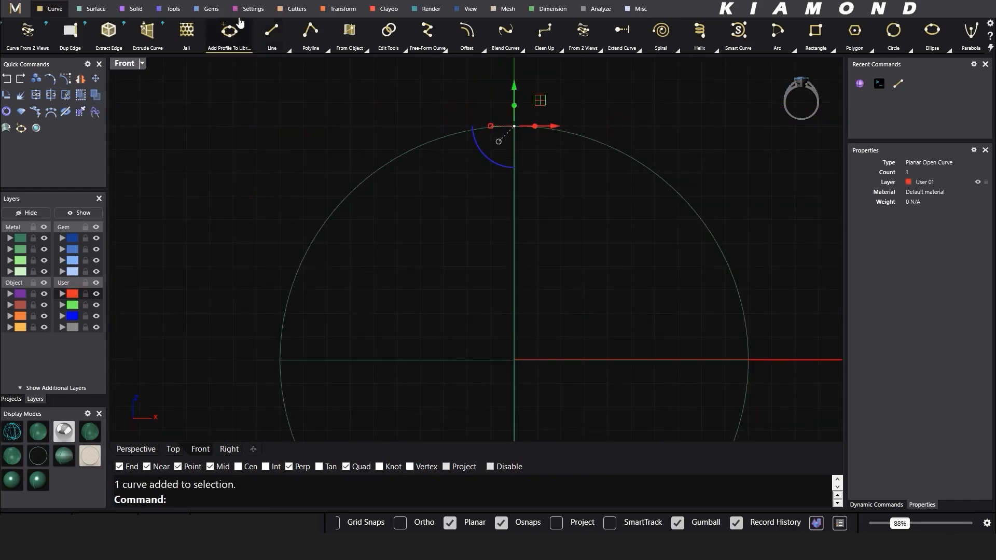
pyautogui.click(341, 9)
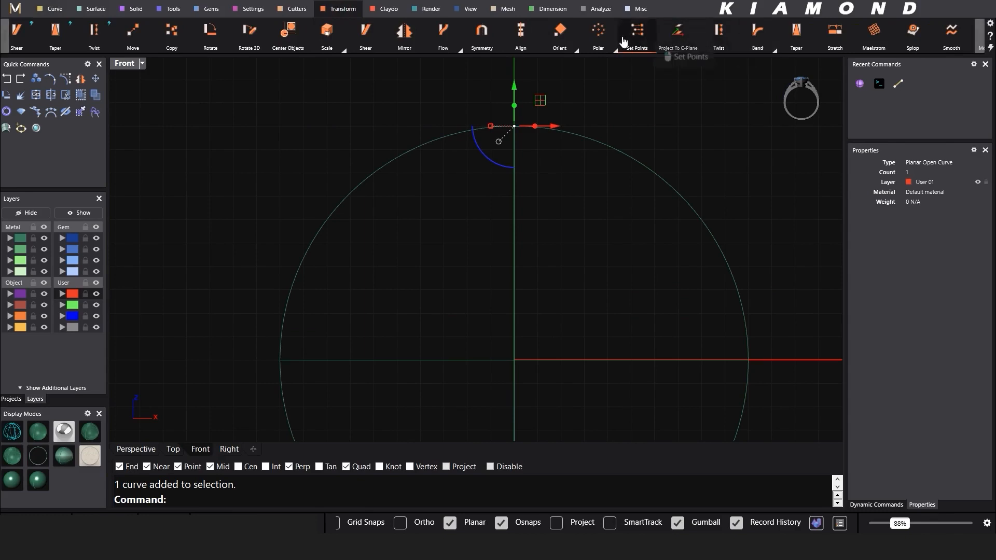
pyautogui.click(605, 39)
pyautogui.scroll(-4, 591, 87)
pyautogui.moveTo(579, 225); pyautogui.dragTo(551, 228, button='right')
pyautogui.write('0,0,0')
pyautogui.press('Return')
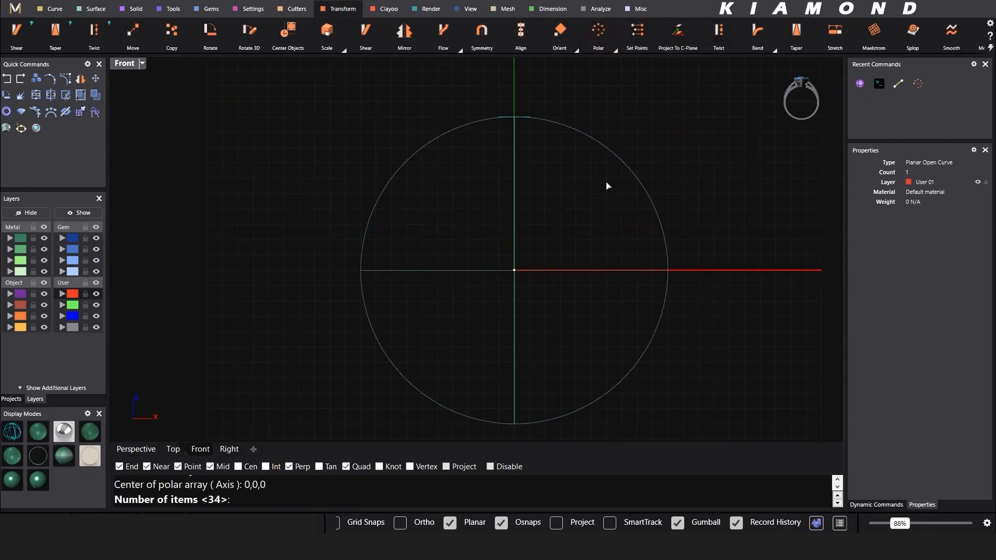
pyautogui.press('Return')
pyautogui.press('Return')
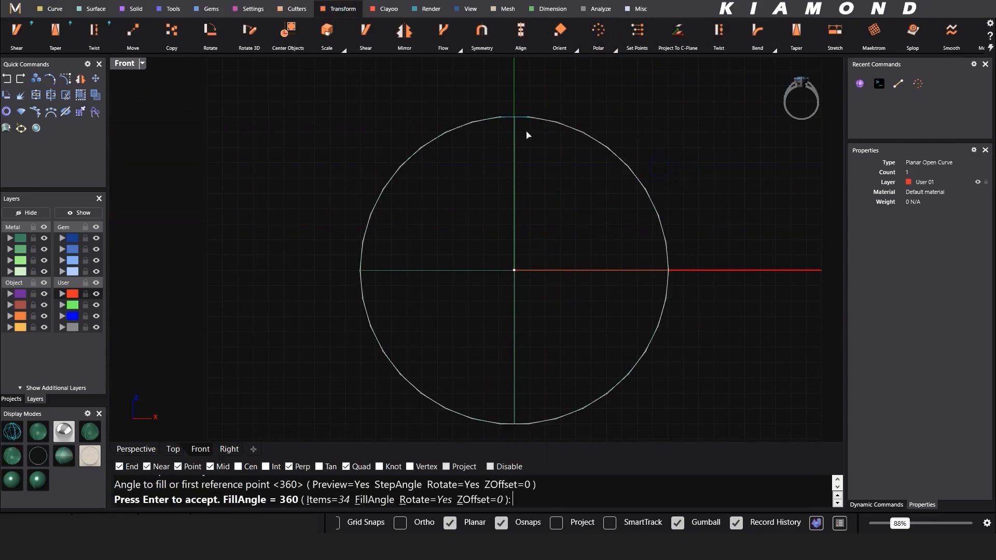
pyautogui.click(342, 500)
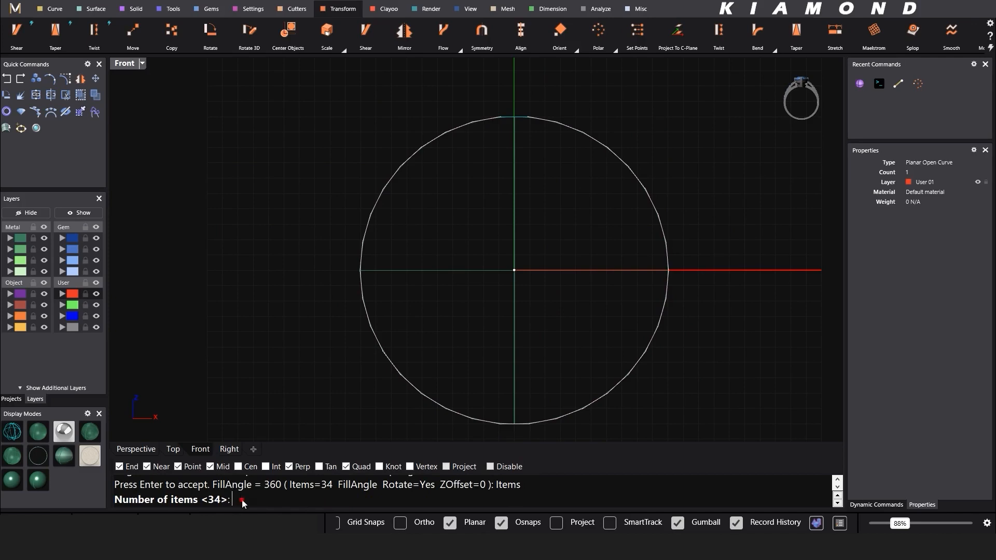
pyautogui.press('Return')
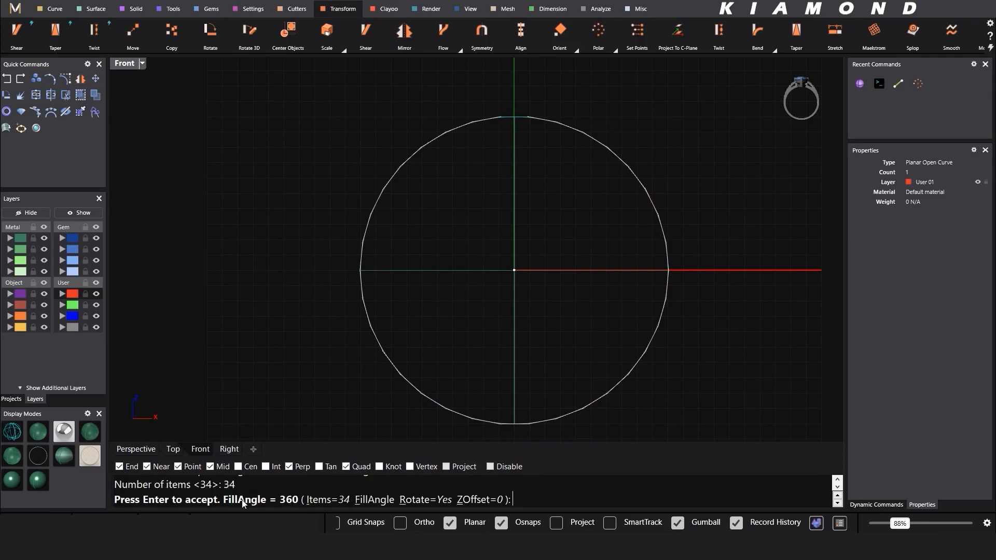
pyautogui.press('Return')
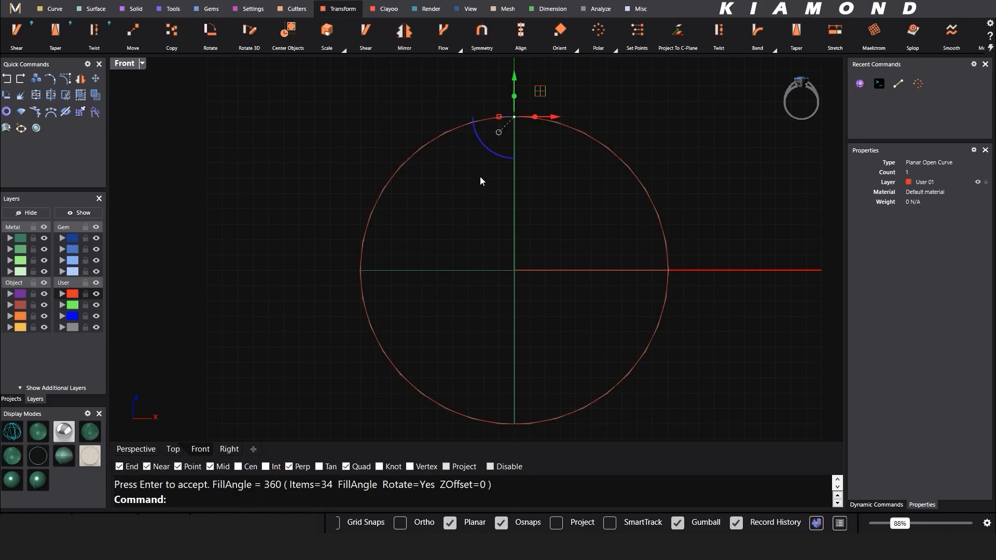
# Step: Select all 34 arrayed line segments by their layer
pyautogui.scroll(10, 480, 180)
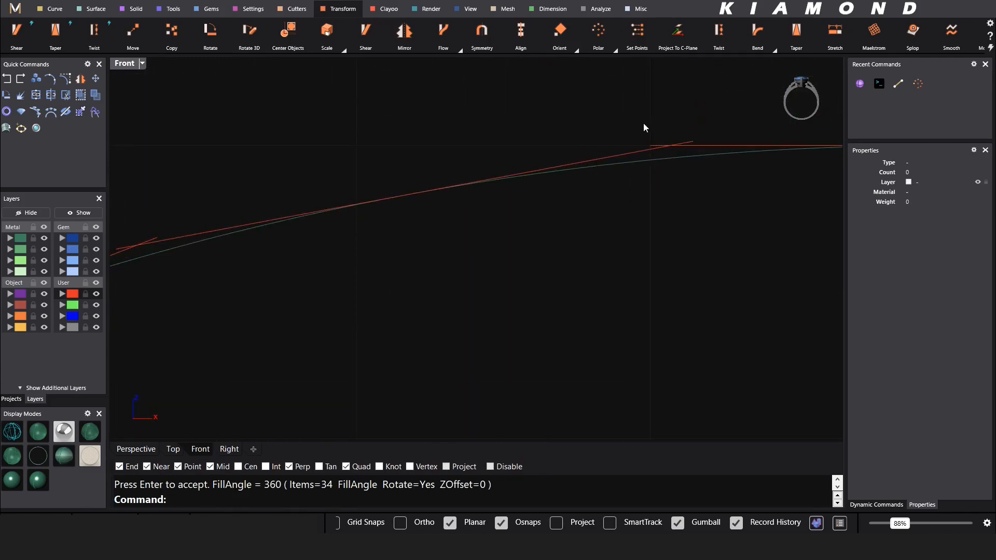
pyautogui.scroll(-10, 365, 219)
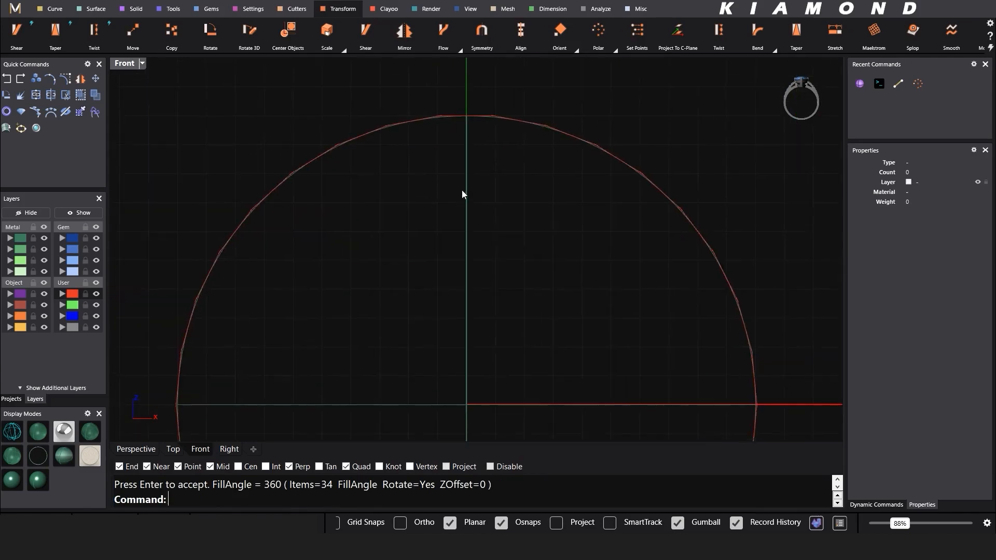
pyautogui.scroll(-5, 464, 194)
pyautogui.click(77, 294)
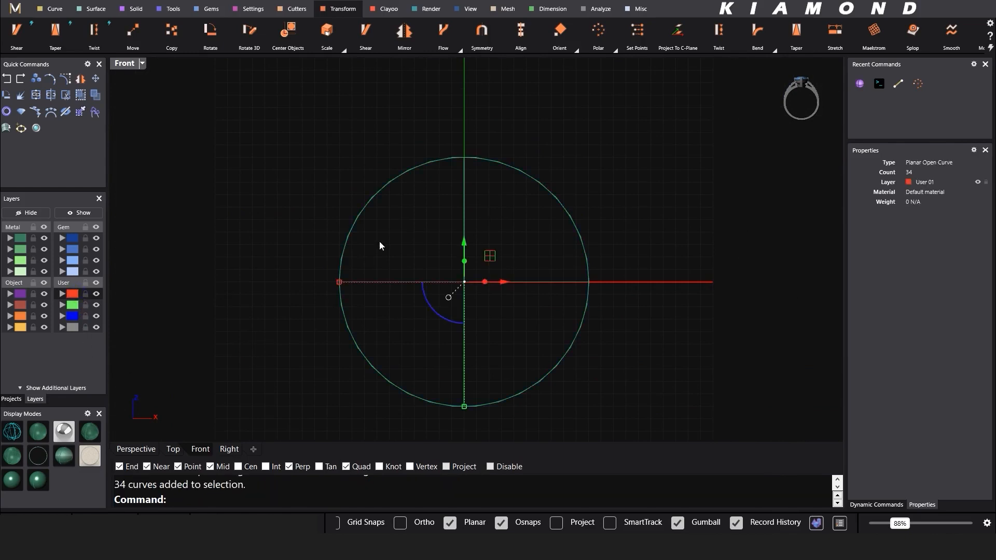
# Step: Create points at the 34 line–circle intersections and select them all with SelPoint
pyautogui.click(54, 9)
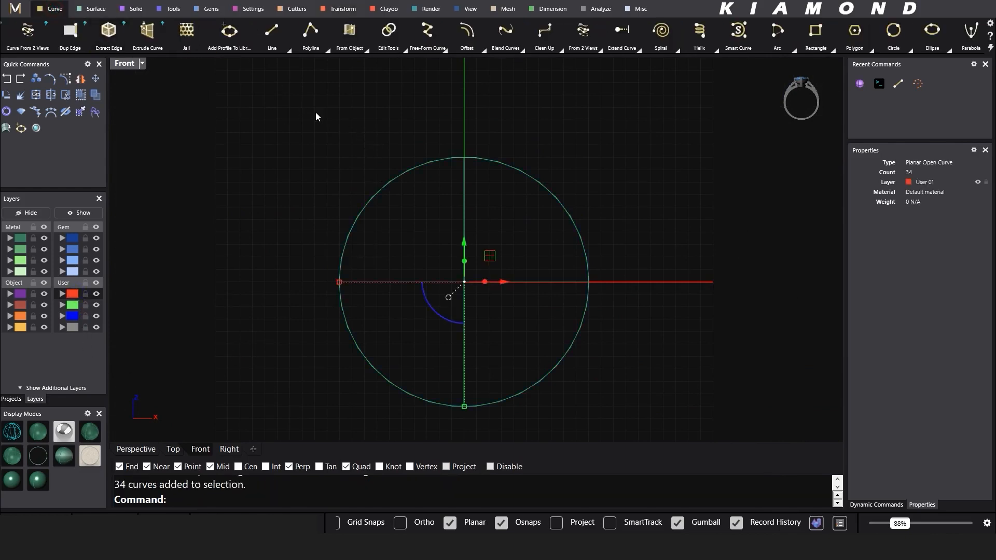
pyautogui.click(365, 50)
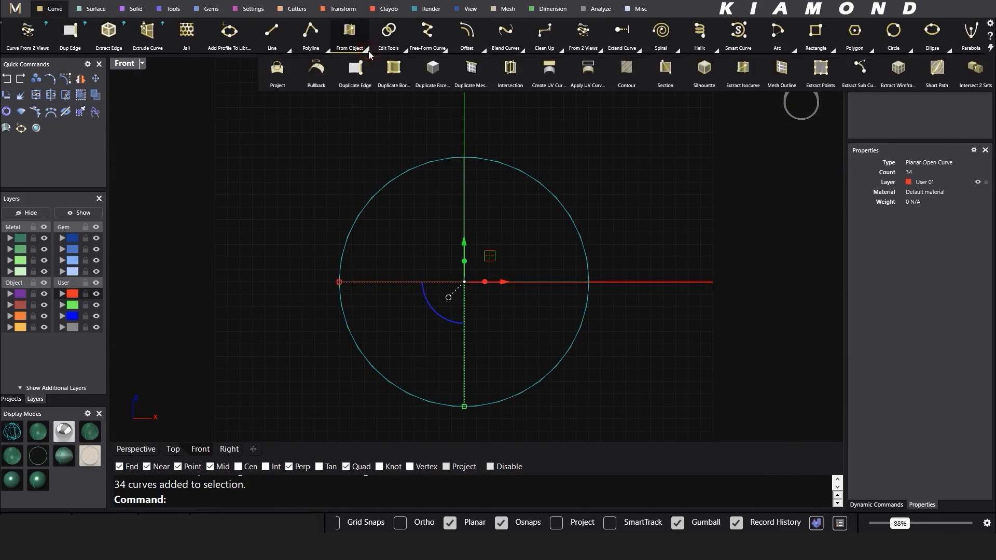
pyautogui.click(506, 71)
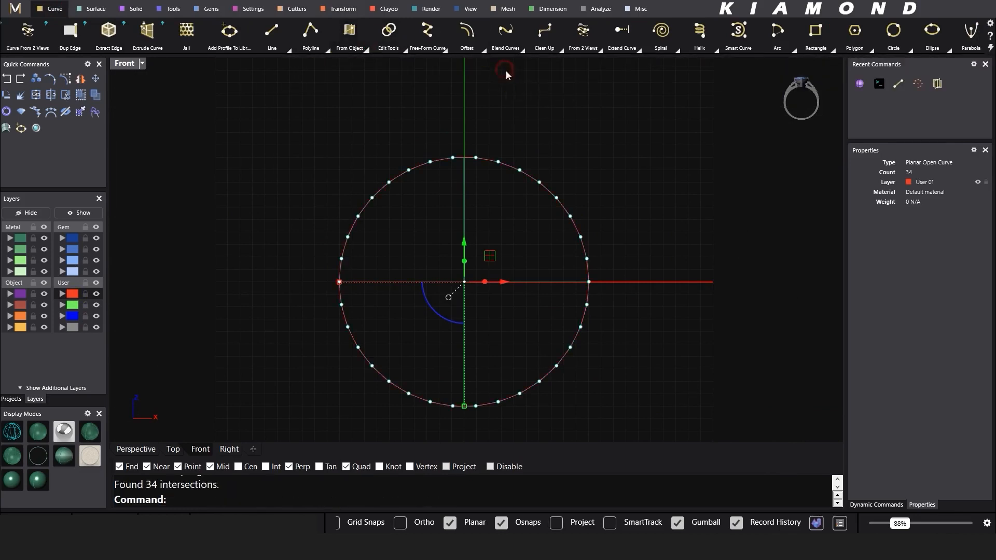
pyautogui.scroll(4, 474, 175)
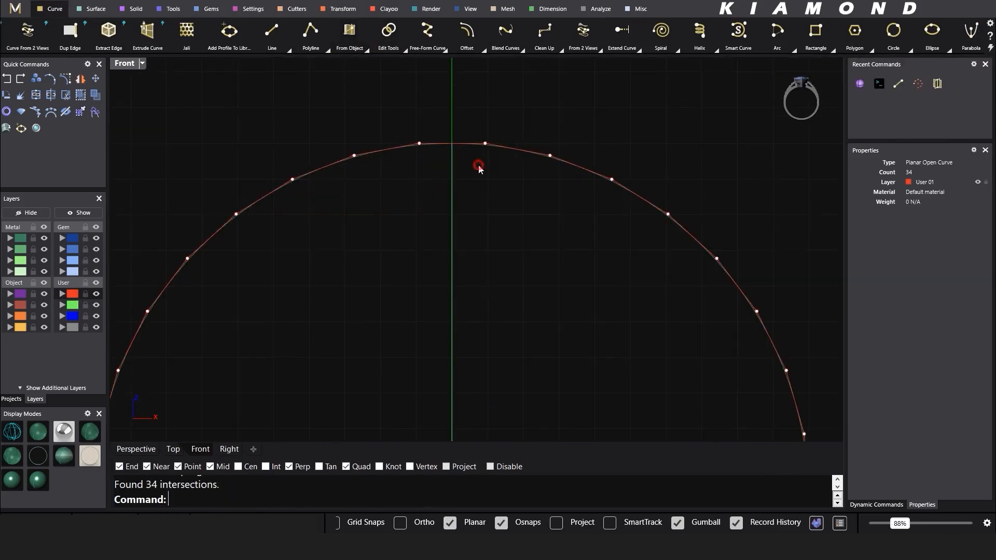
pyautogui.scroll(-5, 416, 240)
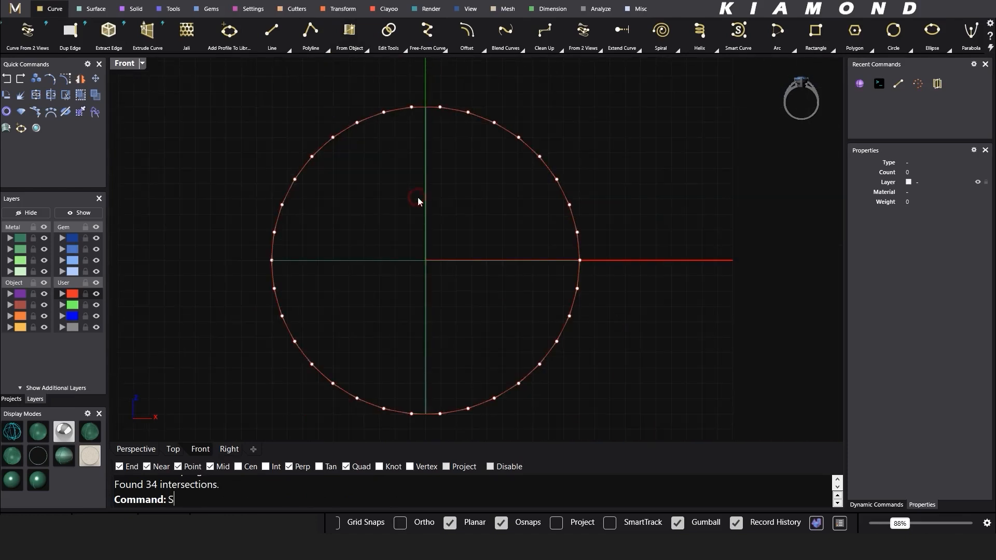
pyautogui.write('Point')
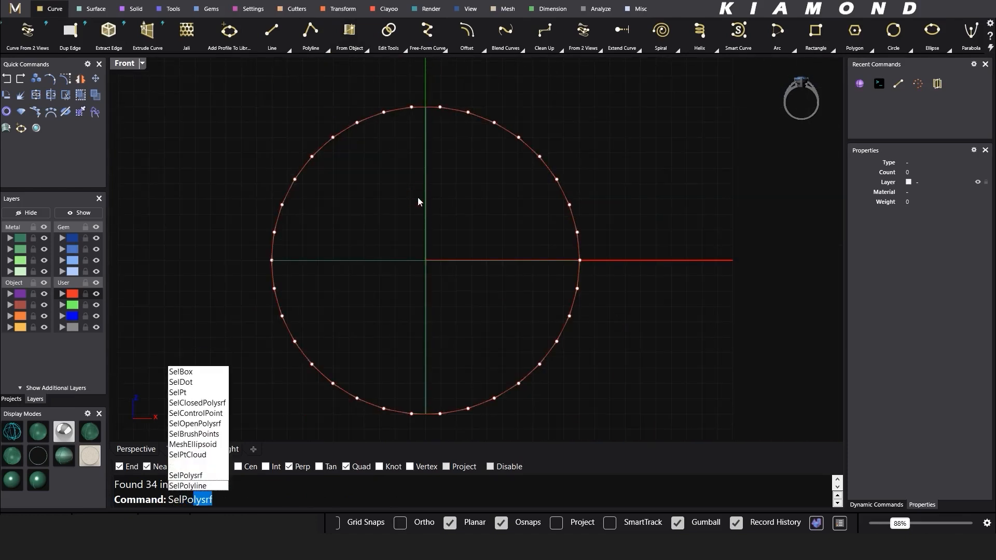
pyautogui.press('Return')
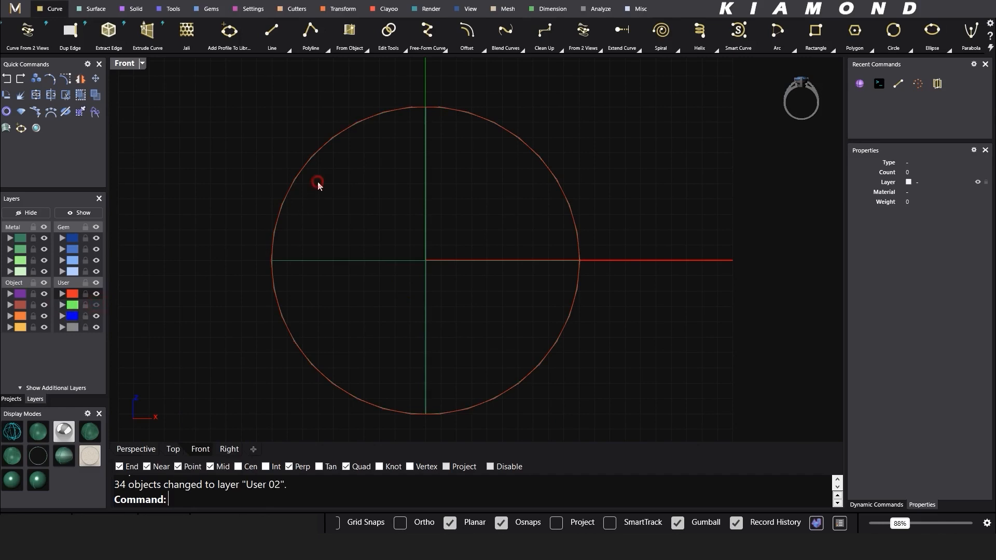
# Step: Merge the 34 arrayed line segments into one outline with Curve Boolean
pyautogui.scroll(-2, 312, 182)
pyautogui.click(77, 296)
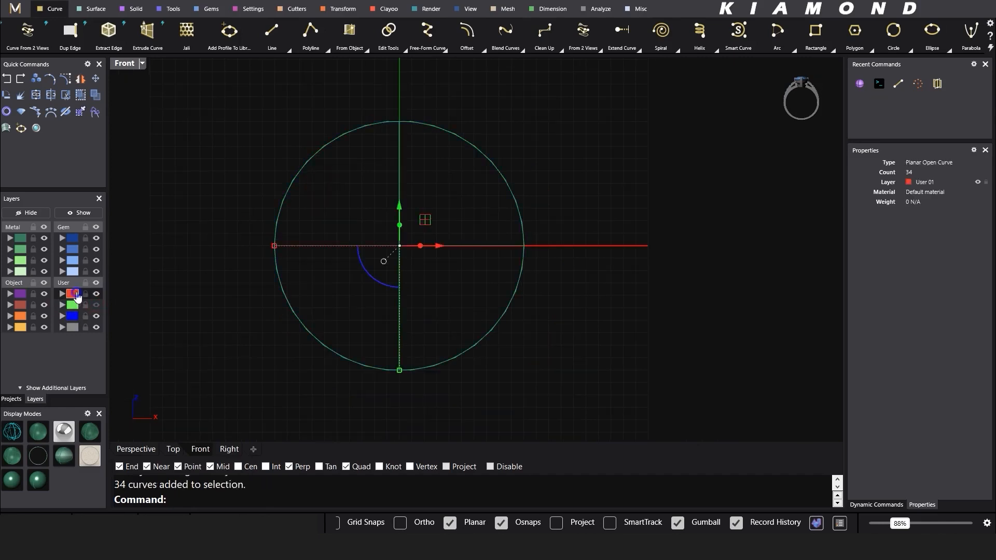
pyautogui.click(405, 48)
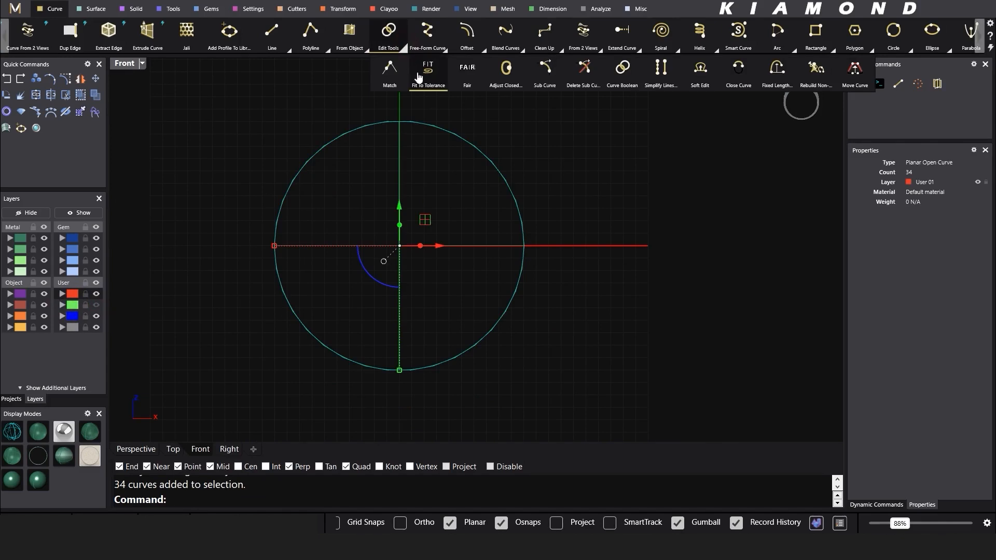
pyautogui.click(620, 69)
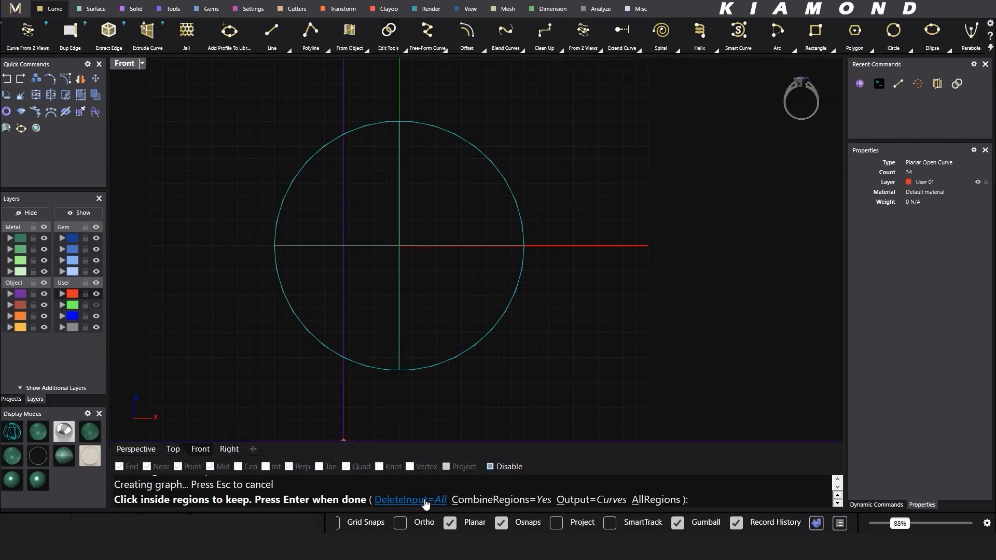
pyautogui.click(569, 310)
pyautogui.rightClick(570, 311)
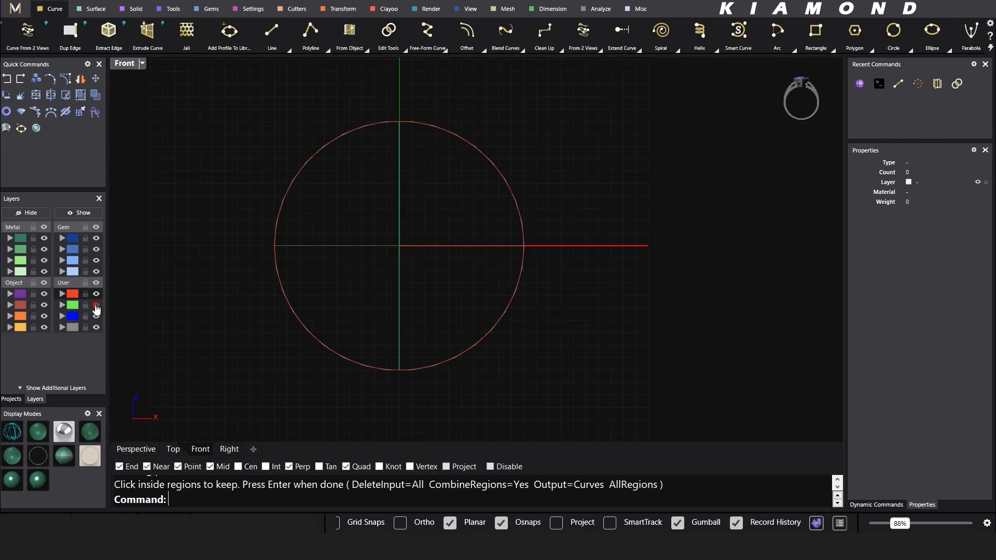
pyautogui.click(149, 449)
pyautogui.moveTo(363, 248); pyautogui.dragTo(340, 231, button='right')
# Step: Hide the sphere and return to the Front view of the circle
pyautogui.click(362, 231)
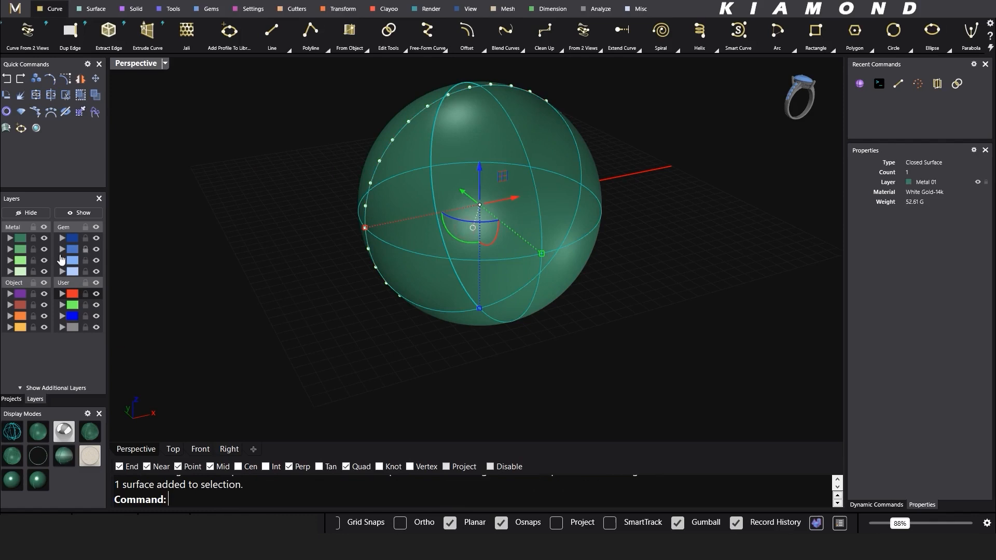
pyautogui.click(23, 214)
pyautogui.moveTo(466, 240); pyautogui.dragTo(431, 219, button='right')
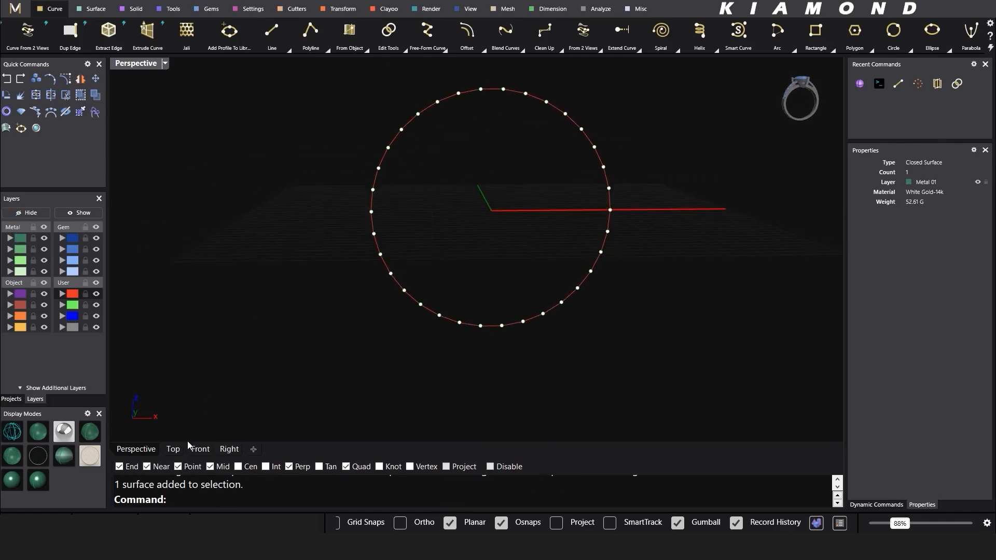
pyautogui.moveTo(431, 181); pyautogui.dragTo(414, 222, button='right')
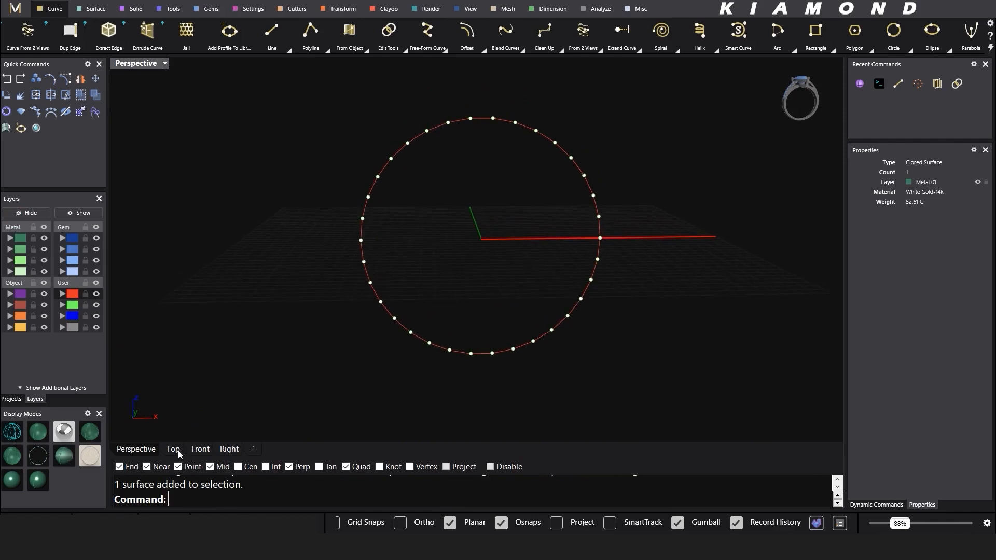
pyautogui.click(201, 450)
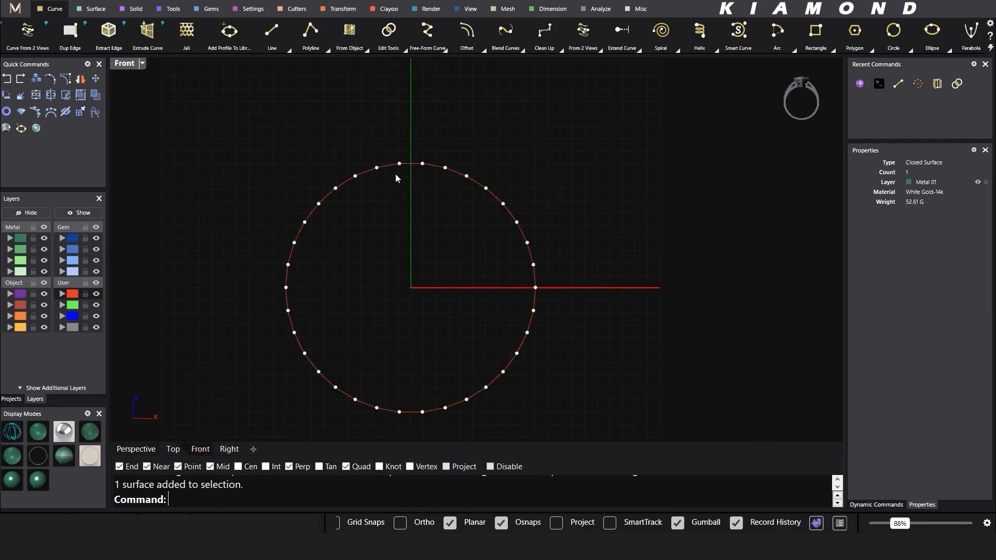
pyautogui.scroll(3, 395, 173)
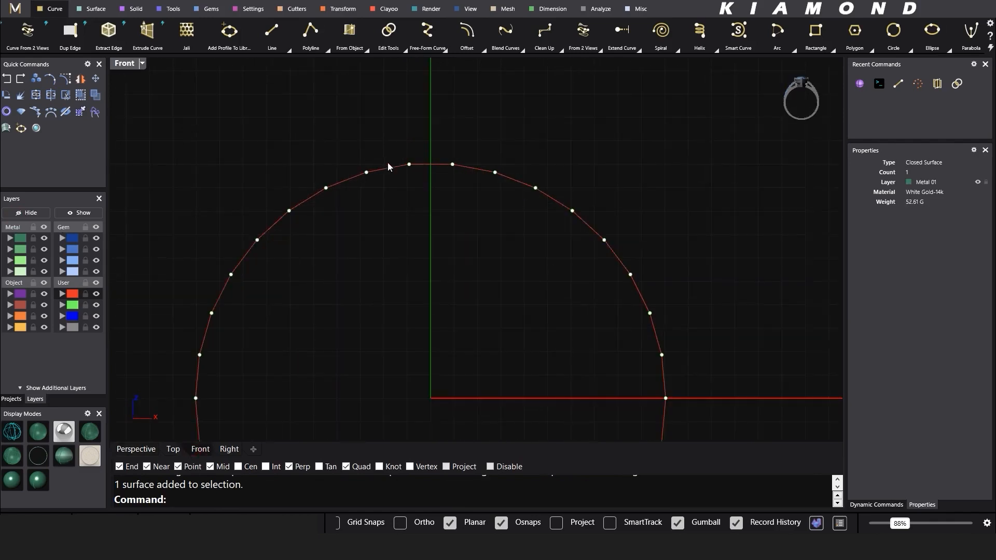
# Step: Draw the first five horizontal lines down from the top, snapping to opposite curve points
pyautogui.click(271, 31)
pyautogui.hotkey('ctrl', 'z')
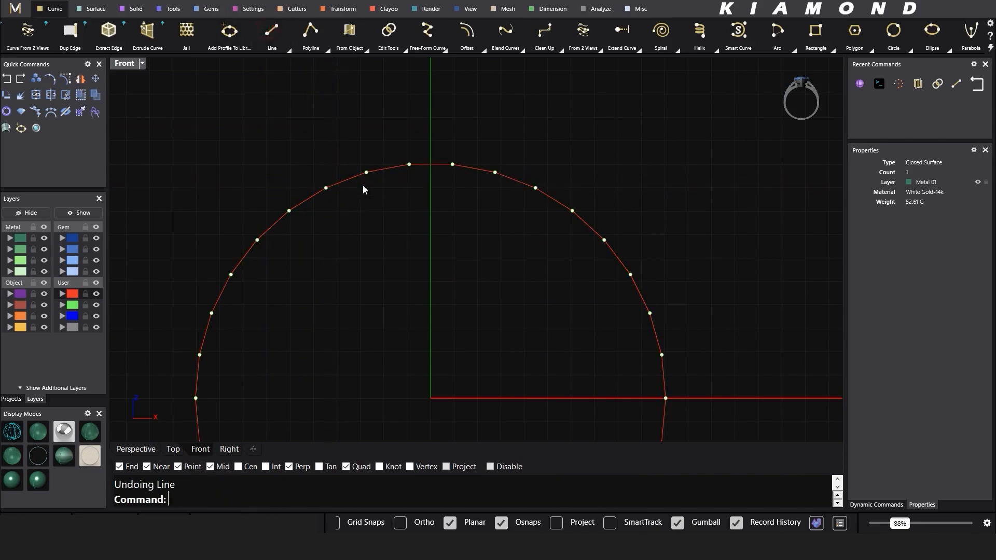
pyautogui.press('Return')
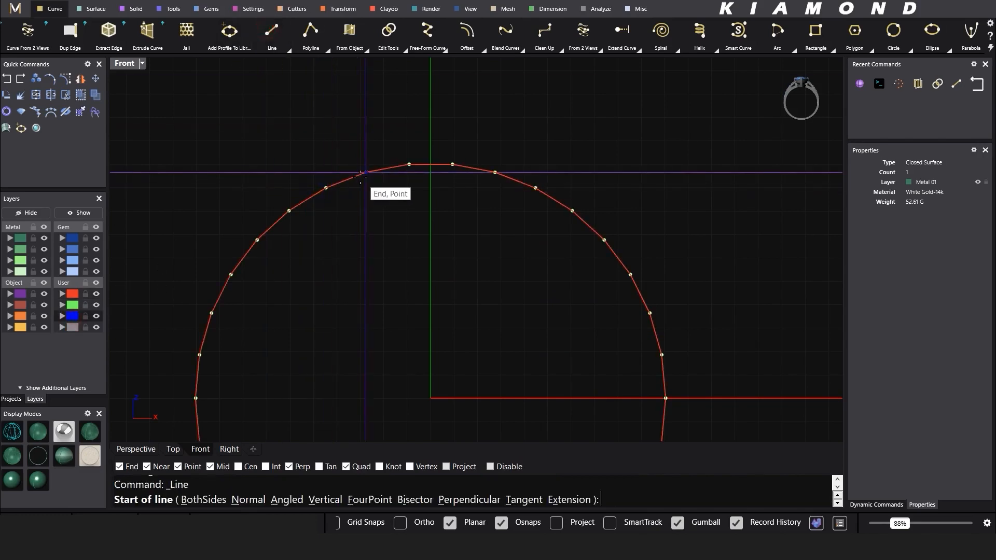
pyautogui.click(366, 172)
pyautogui.click(496, 172)
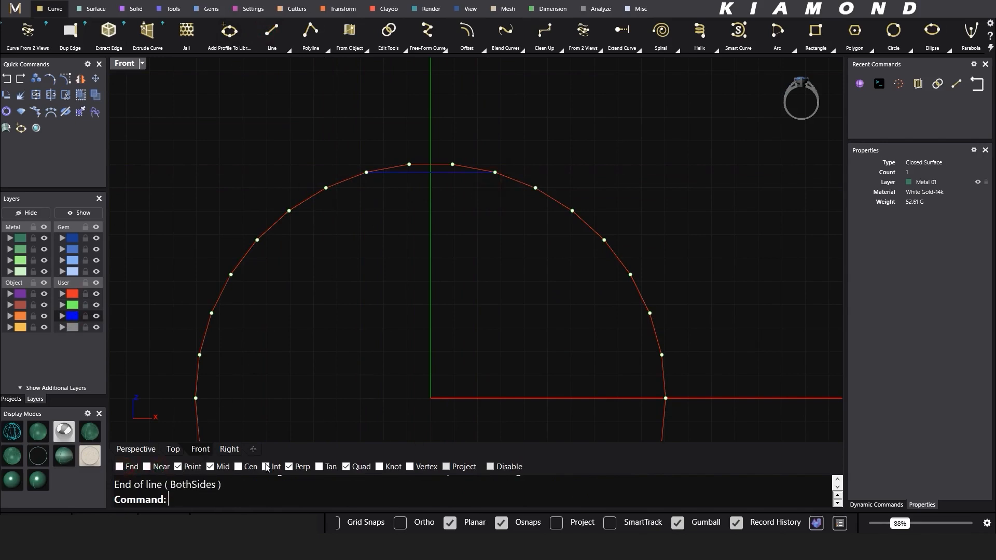
pyautogui.click(288, 467)
pyautogui.click(290, 43)
pyautogui.click(326, 188)
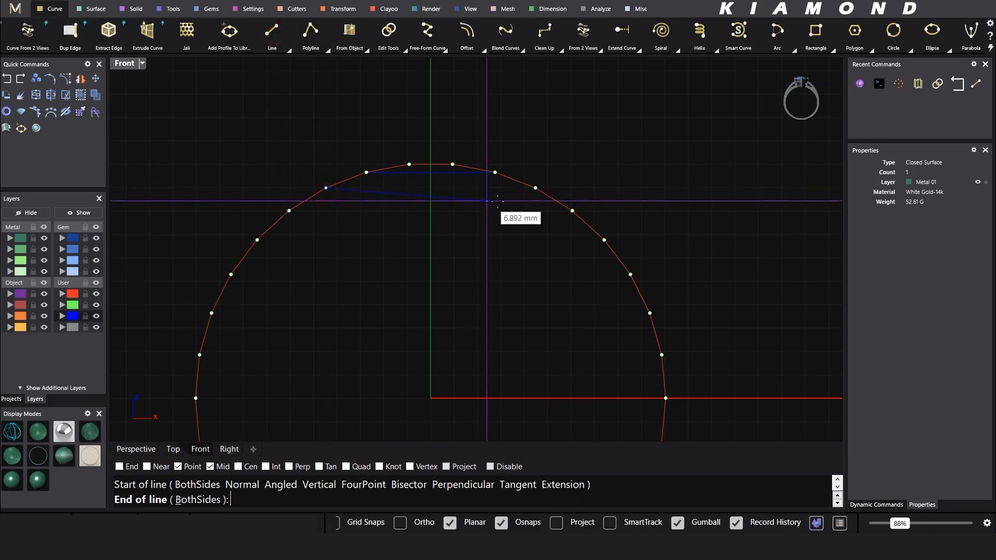
pyautogui.click(536, 187)
pyautogui.press('Return')
pyautogui.click(289, 211)
pyautogui.click(572, 211)
pyautogui.press('Return')
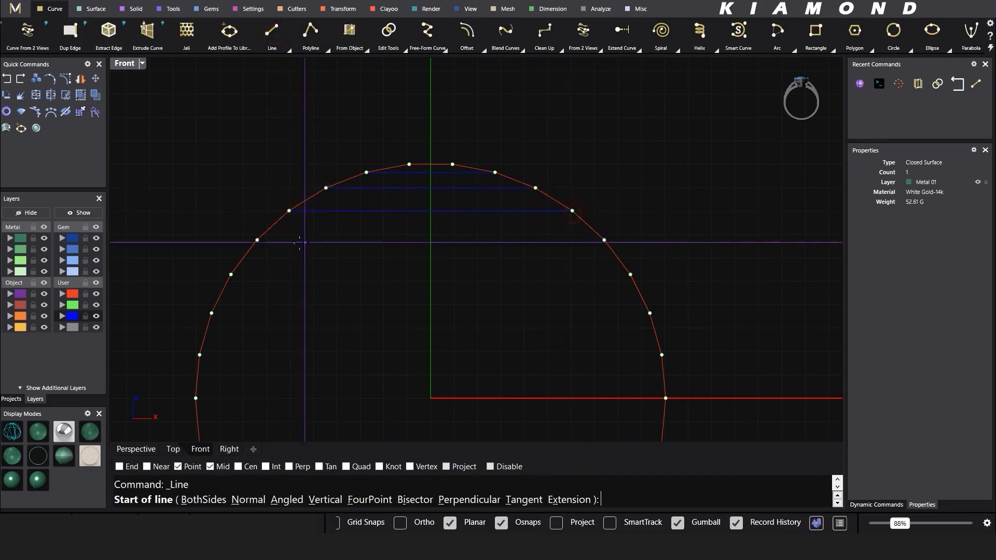
pyautogui.click(258, 239)
pyautogui.click(603, 239)
pyautogui.press('Return')
pyautogui.click(231, 274)
pyautogui.click(631, 275)
# Step: Continue the horizontal lines across the widest middle rows of the circle
pyautogui.scroll(-3, 547, 207)
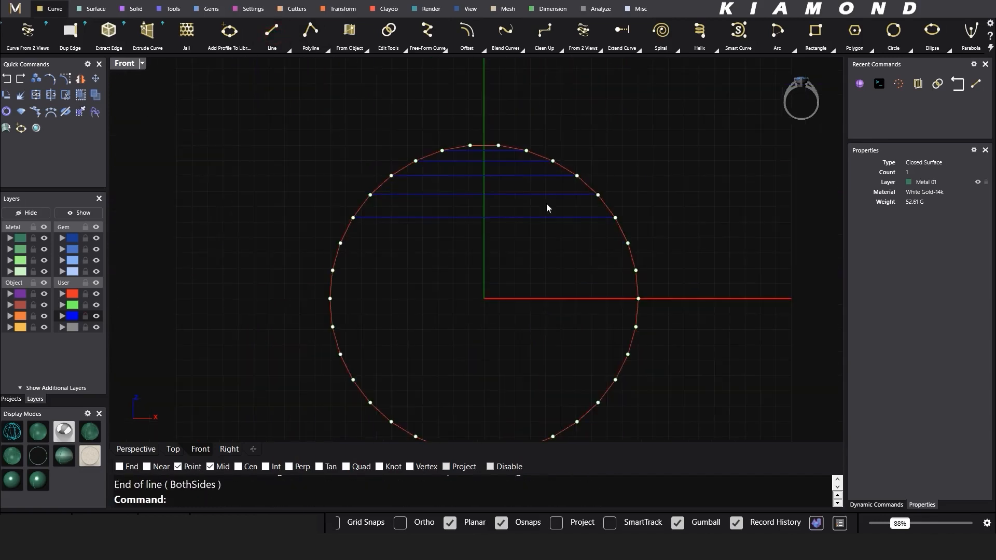
pyautogui.press('Return')
pyautogui.click(340, 243)
pyautogui.click(628, 243)
pyautogui.press('Return')
pyautogui.click(333, 271)
pyautogui.click(636, 270)
pyautogui.press('Return')
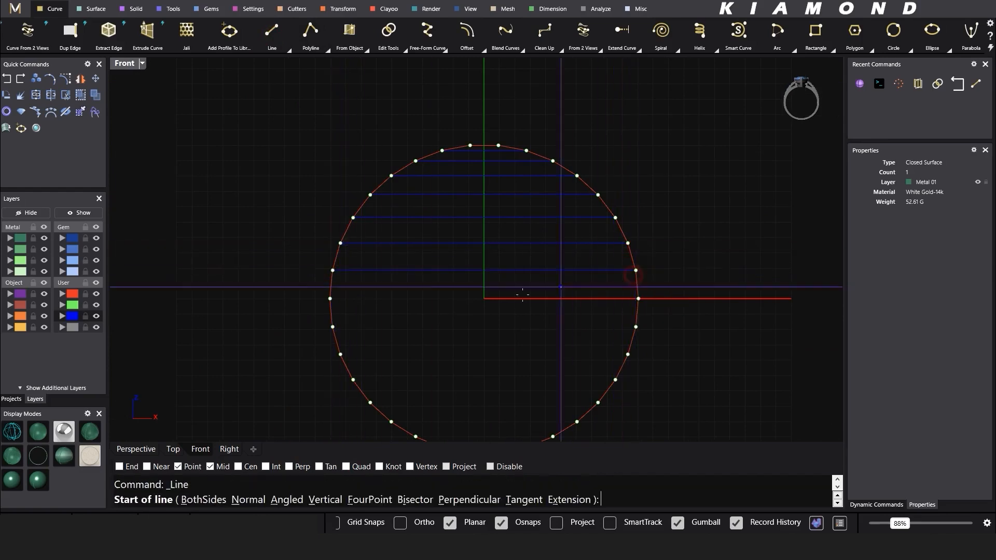
pyautogui.click(330, 299)
pyautogui.click(638, 299)
pyautogui.press('Return')
pyautogui.click(332, 327)
pyautogui.click(636, 327)
pyautogui.press('Return')
pyautogui.click(341, 355)
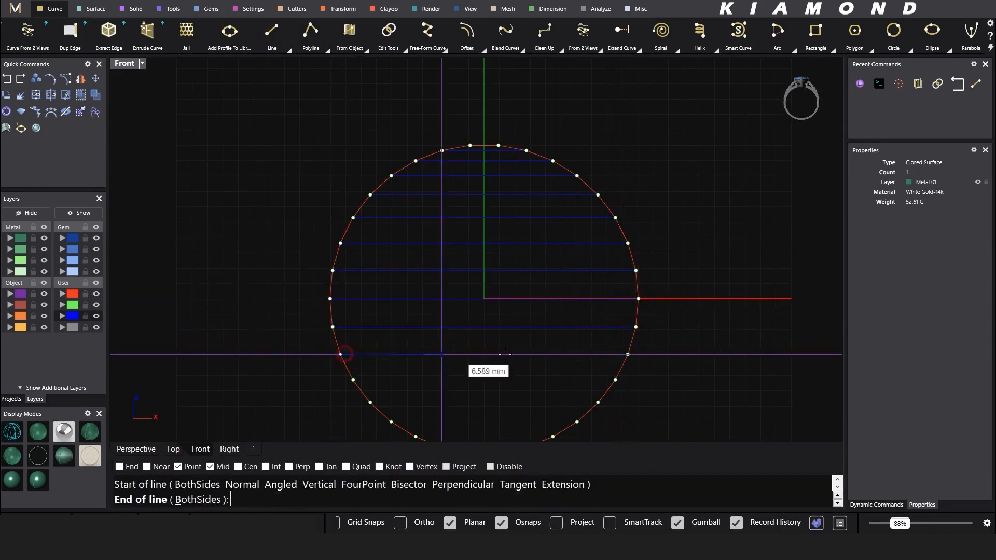
pyautogui.click(628, 354)
# Step: Finish the horizontal lines through the lower half, redrawing one misplaced line, down to the bottom row
pyautogui.moveTo(476, 367); pyautogui.dragTo(450, 235, button='right')
pyautogui.press('Return')
pyautogui.click(327, 249)
pyautogui.click(588, 249)
pyautogui.press('Return')
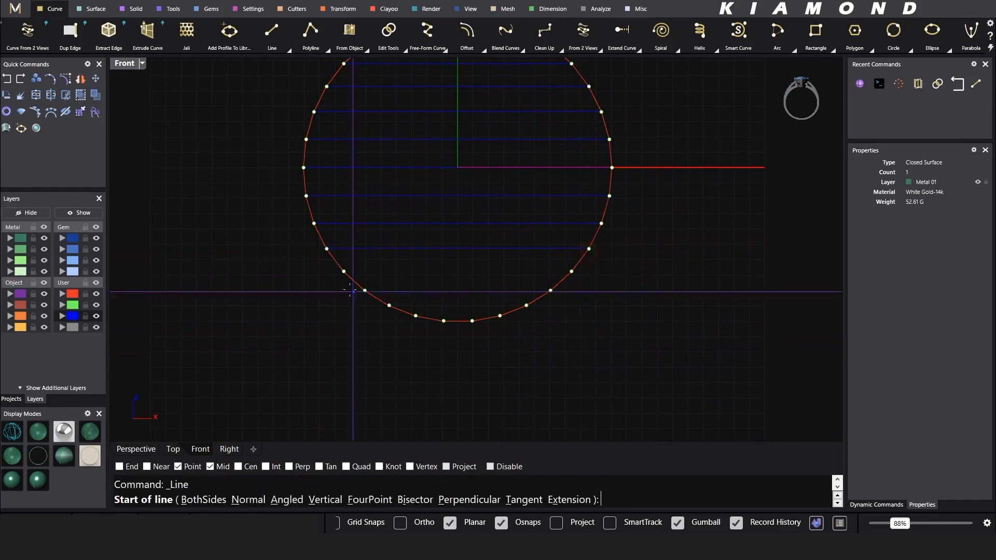
pyautogui.click(344, 271)
pyautogui.click(573, 273)
pyautogui.press('Return')
pyautogui.click(364, 292)
pyautogui.click(542, 295)
pyautogui.hotkey('ctrl', 'z')
pyautogui.press('Return')
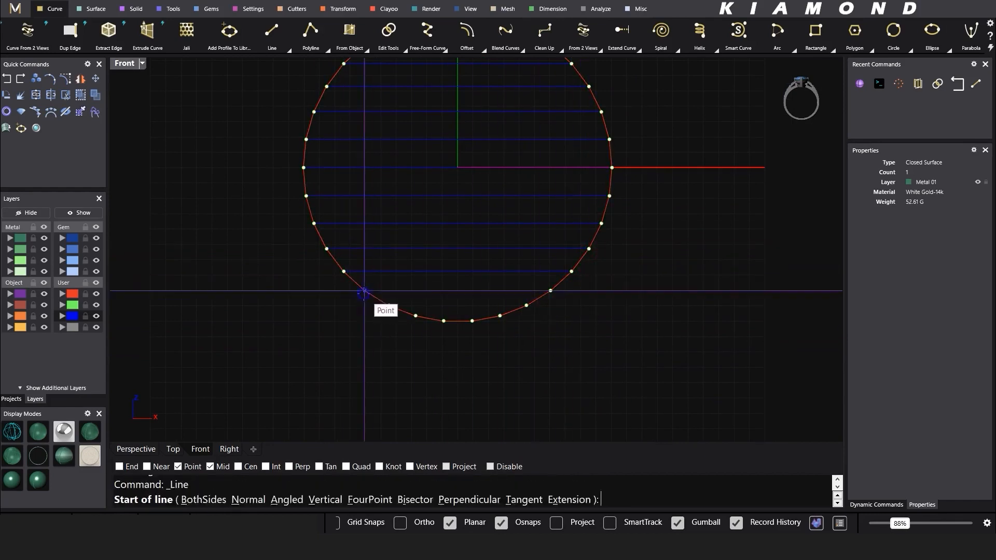
pyautogui.click(366, 291)
pyautogui.click(553, 291)
pyautogui.press('Return')
pyautogui.click(389, 306)
pyautogui.click(527, 306)
pyautogui.scroll(2, 449, 332)
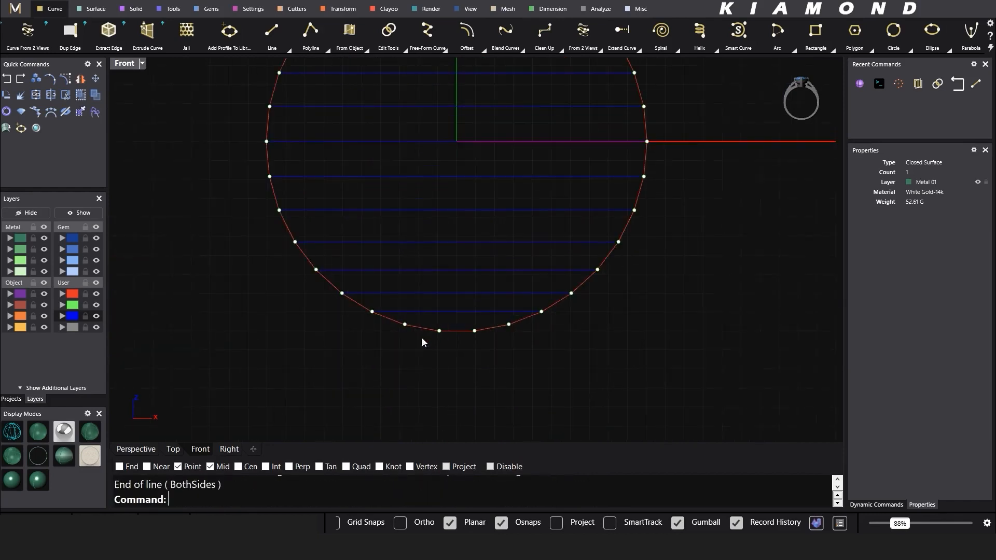
pyautogui.press('Return')
pyautogui.click(406, 325)
pyautogui.click(508, 324)
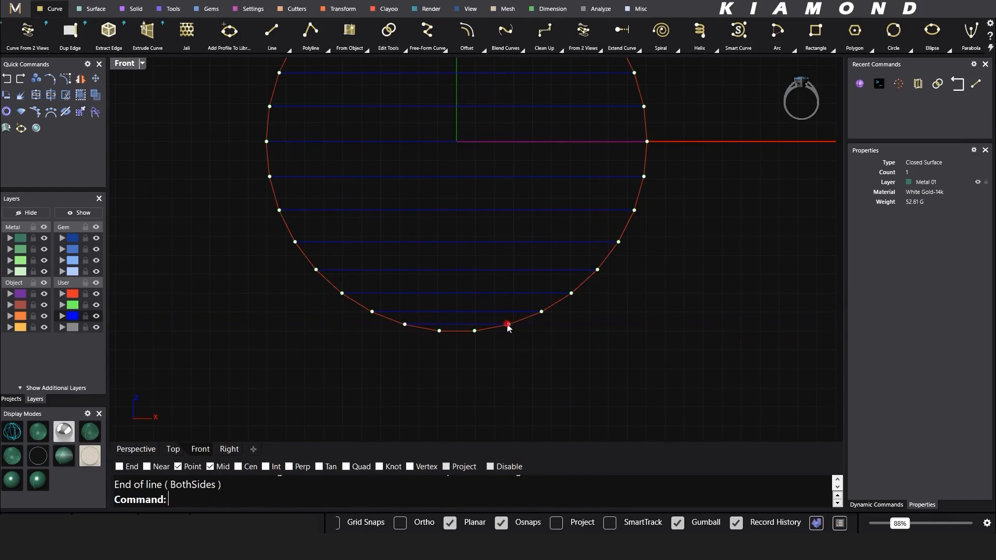
# Step: Orbit the Perspective view to inspect the lines spanning the sphere
pyautogui.click(135, 452)
pyautogui.moveTo(450, 276); pyautogui.dragTo(472, 284, button='right')
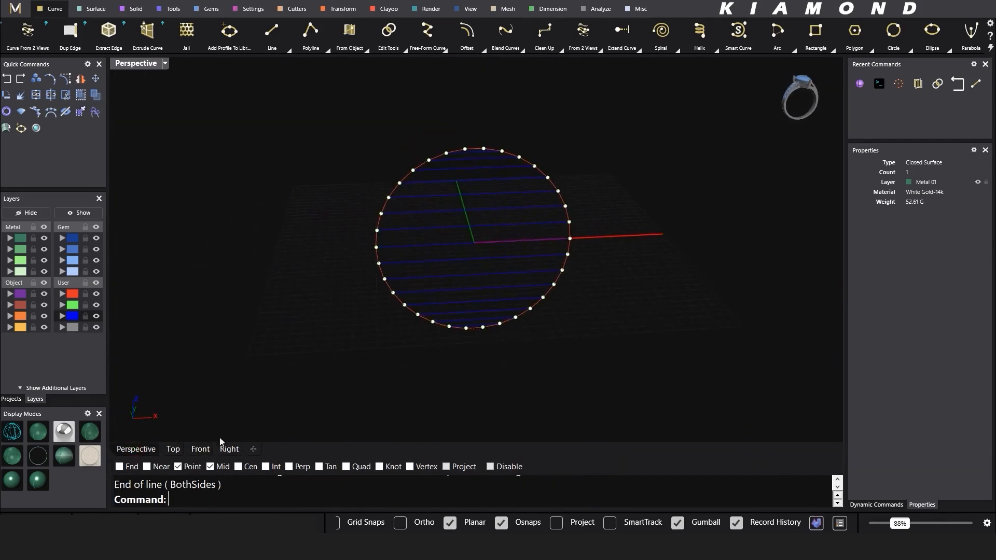
pyautogui.click(201, 450)
pyautogui.moveTo(435, 180); pyautogui.dragTo(479, 288, button='right')
pyautogui.scroll(-4, 479, 287)
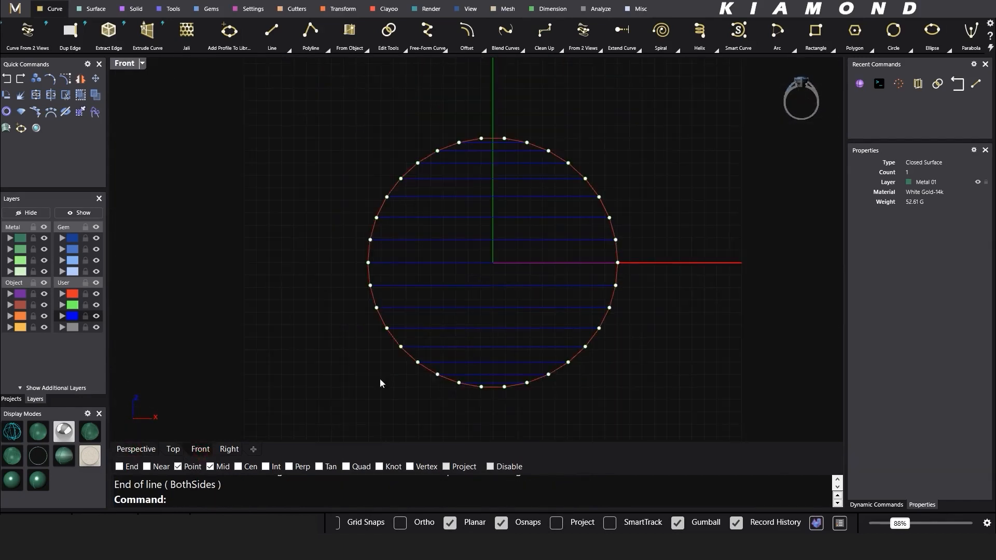
pyautogui.click(131, 449)
pyautogui.moveTo(404, 259); pyautogui.dragTo(428, 239, button='right')
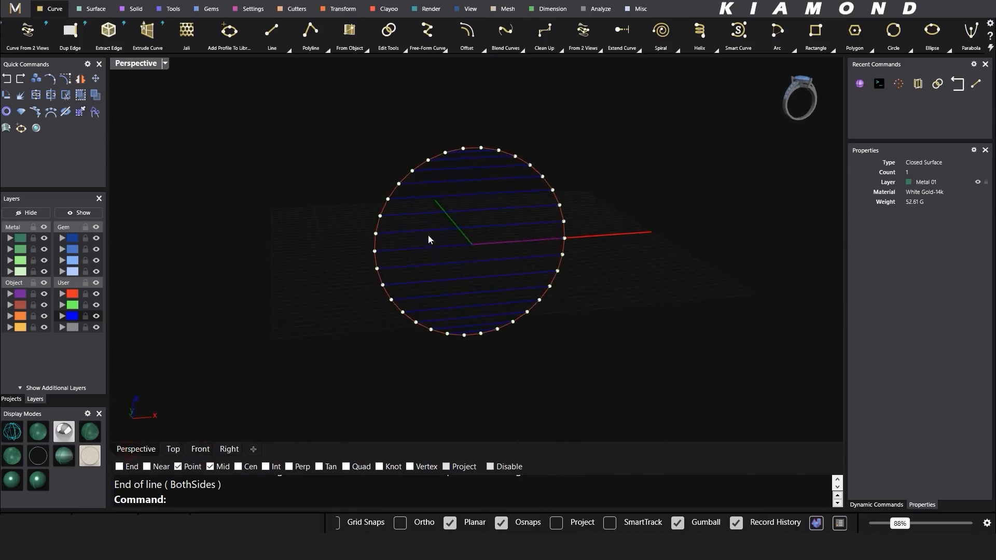
pyautogui.keyDown('shift'); pyautogui.moveTo(513, 174); pyautogui.dragTo(513, 204, button='right'); pyautogui.keyUp('shift')
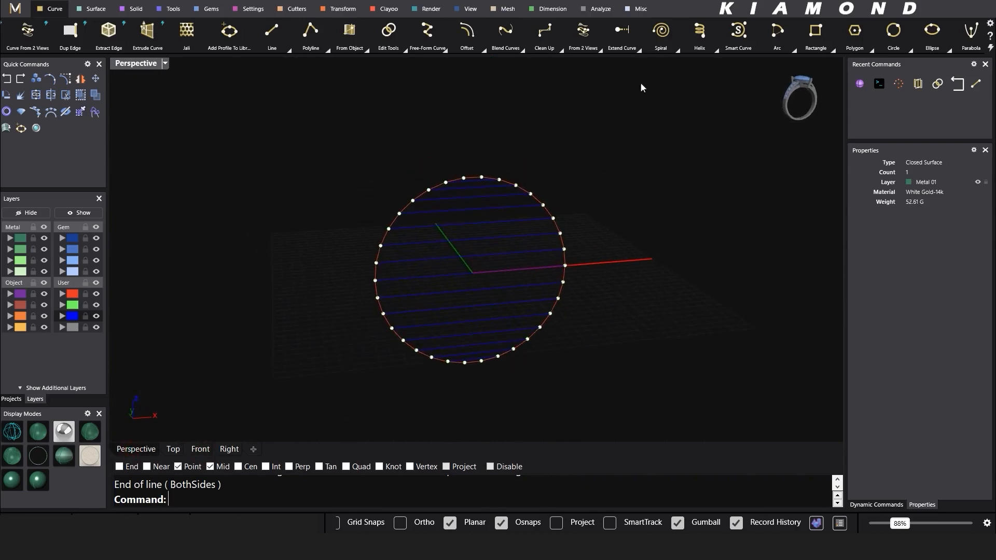
pyautogui.click(677, 51)
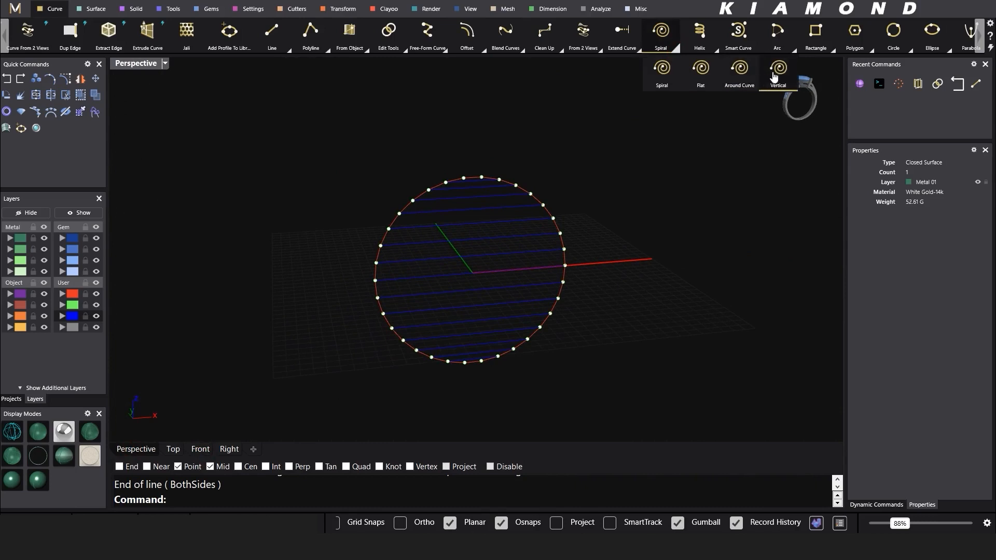
# Step: Start a vertical spiral with End snap on, its axis rising from the top line's midpoint
pyautogui.click(775, 75)
pyautogui.scroll(3, 466, 188)
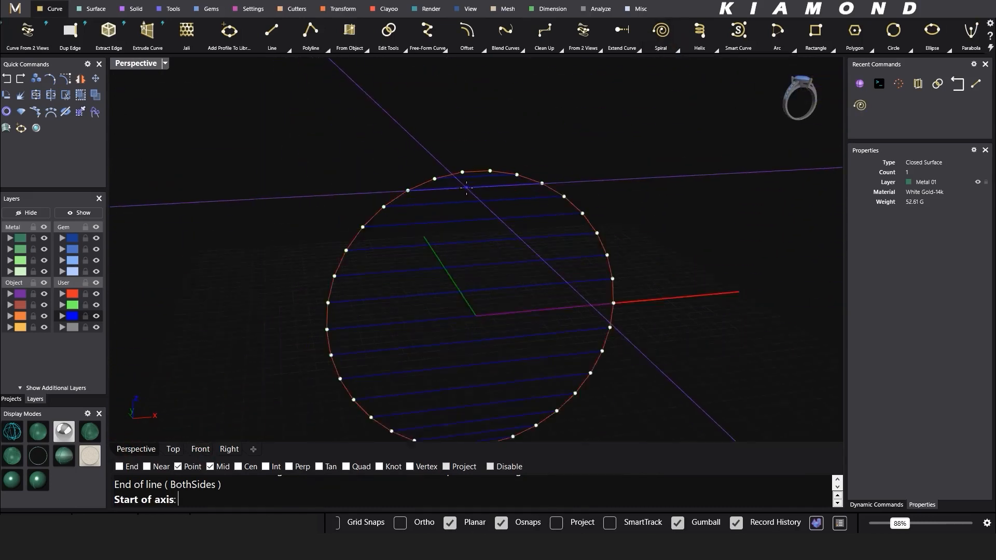
pyautogui.scroll(5, 466, 187)
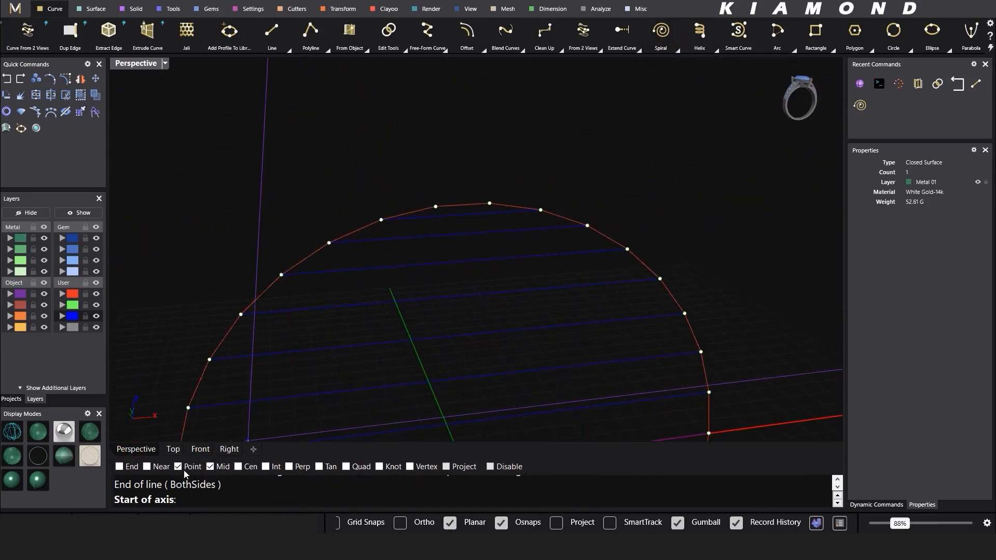
pyautogui.click(119, 467)
pyautogui.click(463, 233)
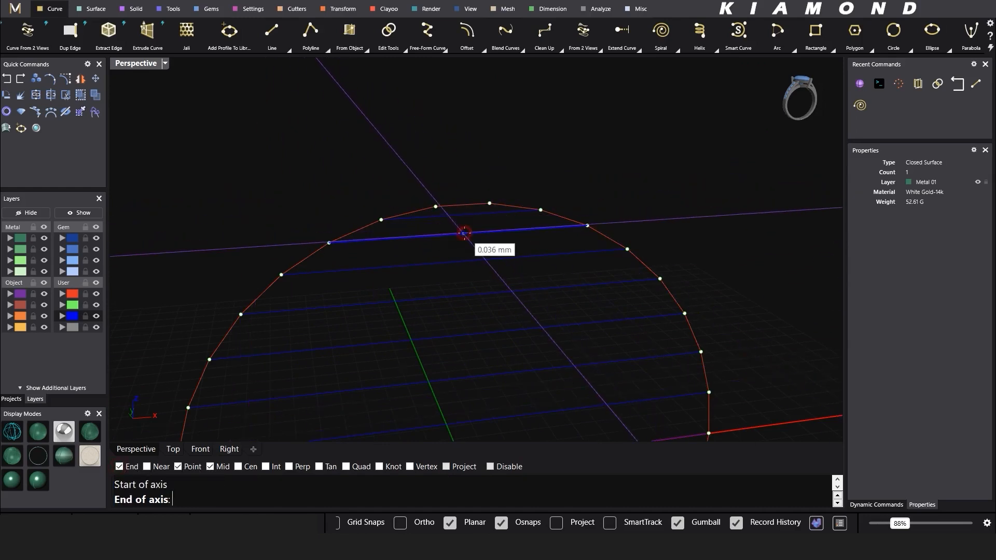
pyautogui.click(463, 215)
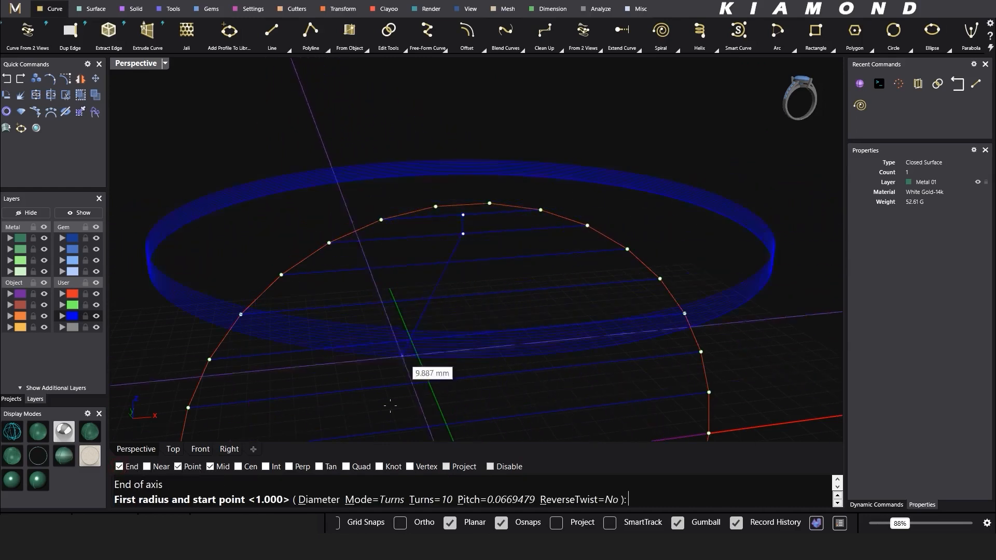
# Step: Set the spiral to 1 turn and pick both radii on curve points
pyautogui.click(427, 501)
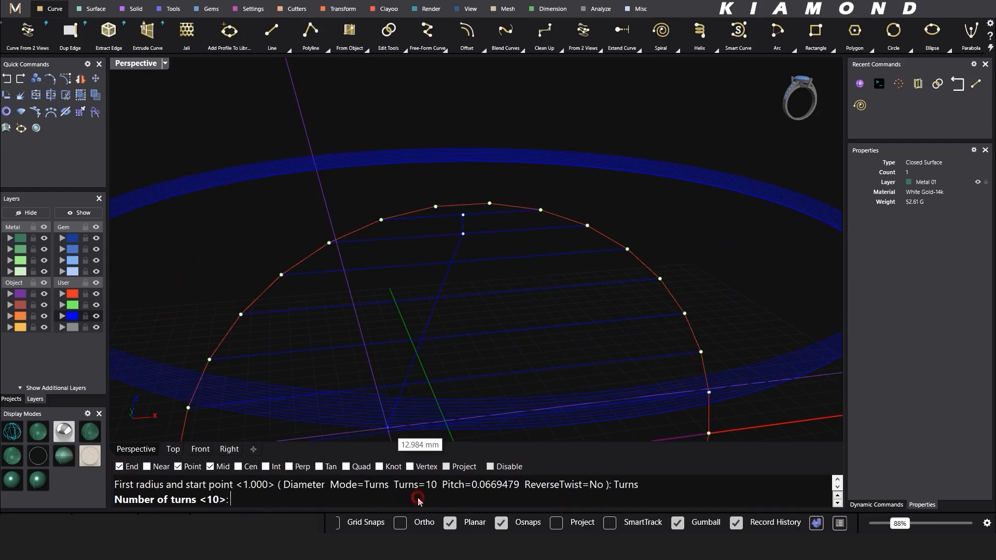
pyautogui.write('1')
pyautogui.press('Return')
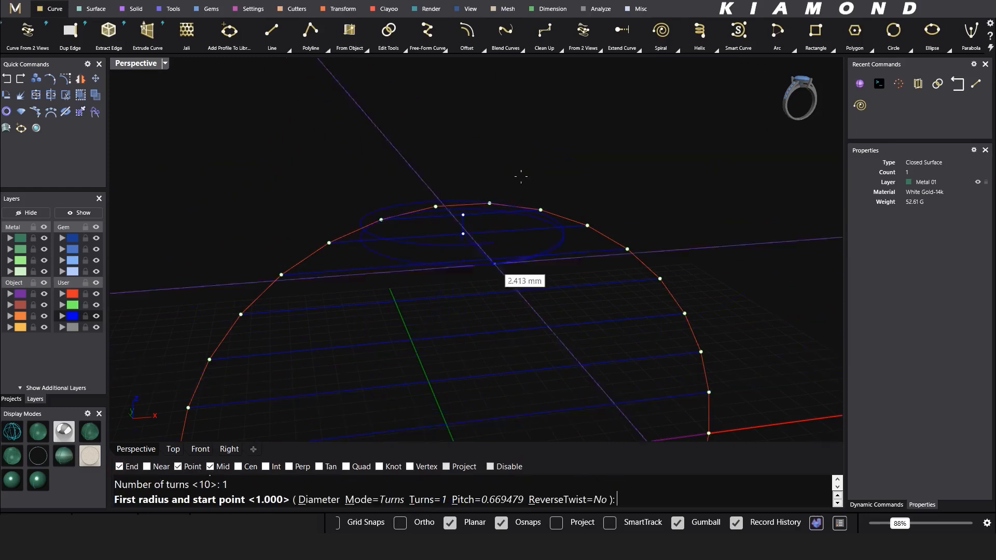
pyautogui.click(326, 243)
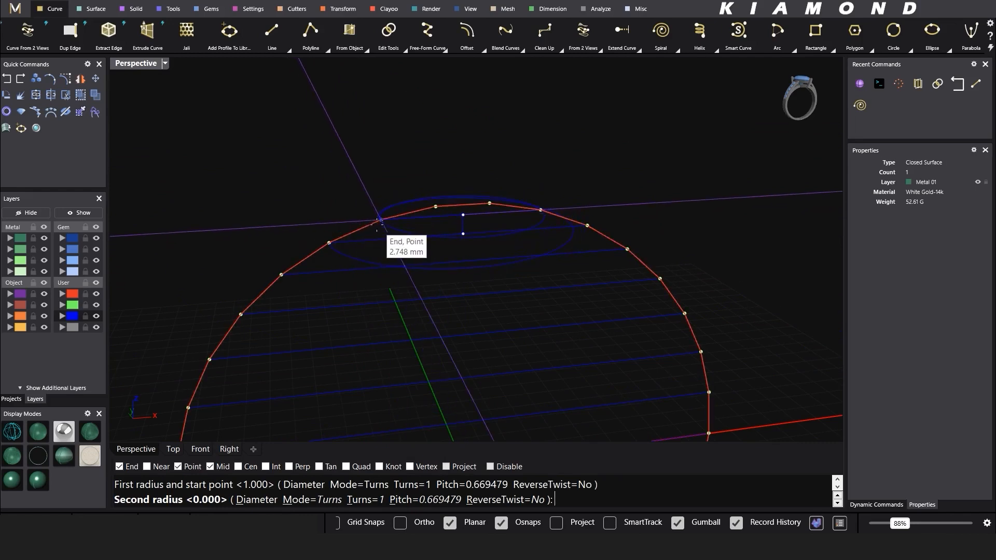
pyautogui.click(380, 221)
pyautogui.scroll(-4, 440, 163)
pyautogui.moveTo(440, 166); pyautogui.dragTo(416, 182, button='right')
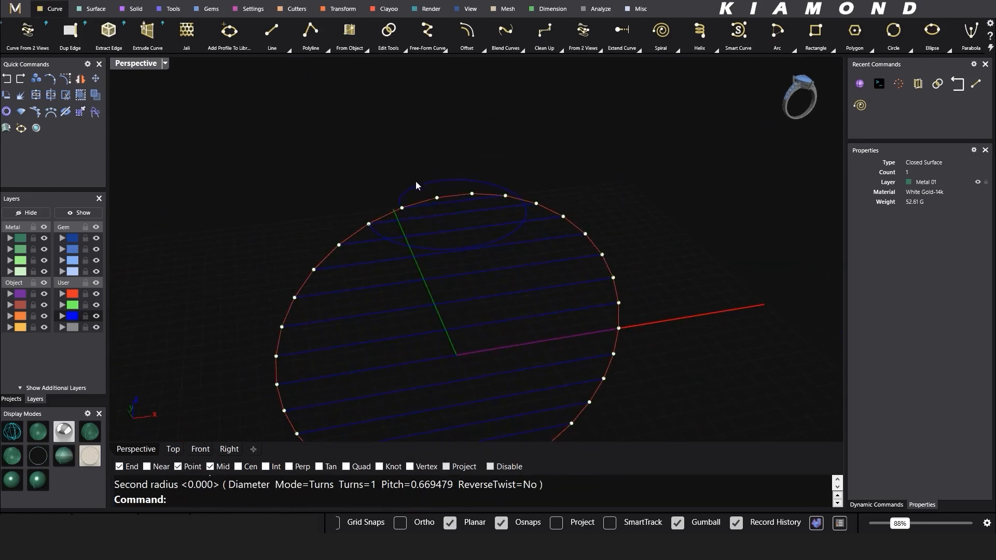
pyautogui.click(422, 191)
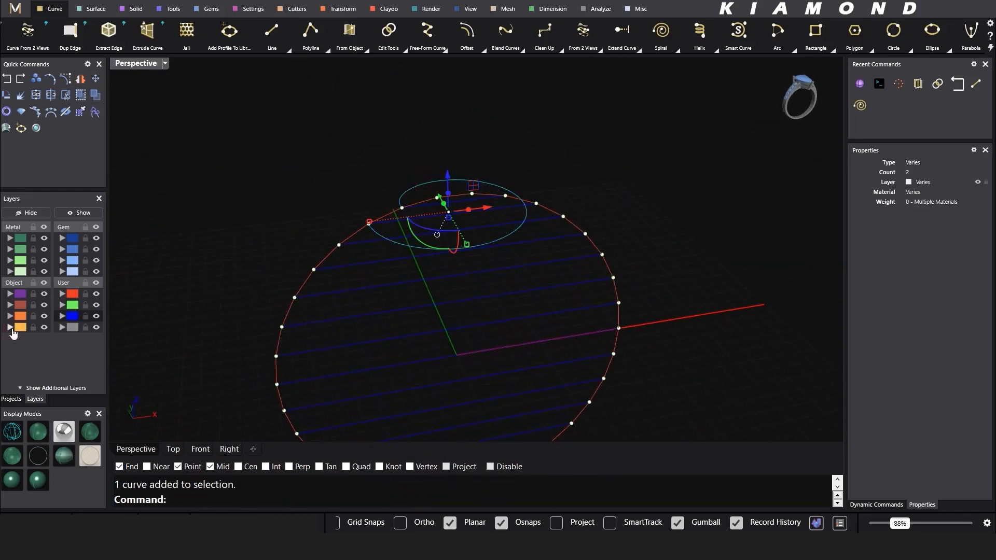
# Step: Add a one-turn vertical spiral between the next pair of latitude lines, snapped to their endpoints
pyautogui.moveTo(314, 203); pyautogui.dragTo(347, 200, button='right')
pyautogui.click(630, 139)
pyautogui.scroll(2, 440, 242)
pyautogui.moveTo(440, 243); pyautogui.dragTo(429, 194, button='right')
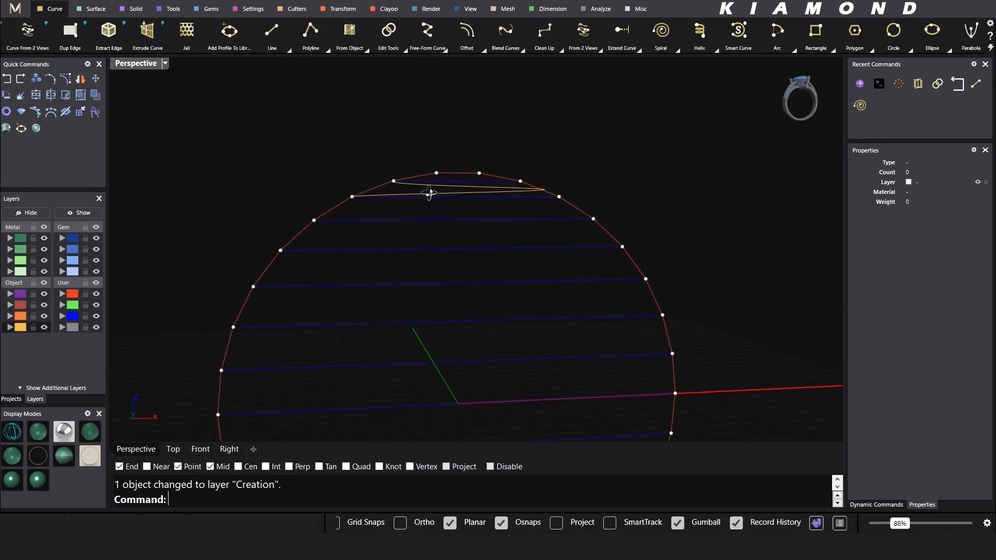
pyautogui.rightClick(444, 217)
pyautogui.click(458, 220)
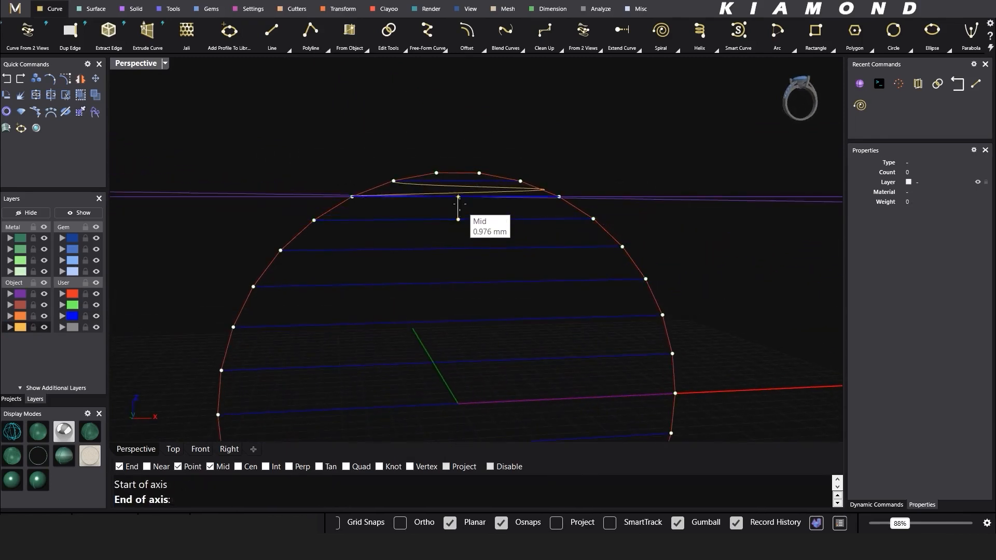
pyautogui.click(458, 197)
pyautogui.click(314, 220)
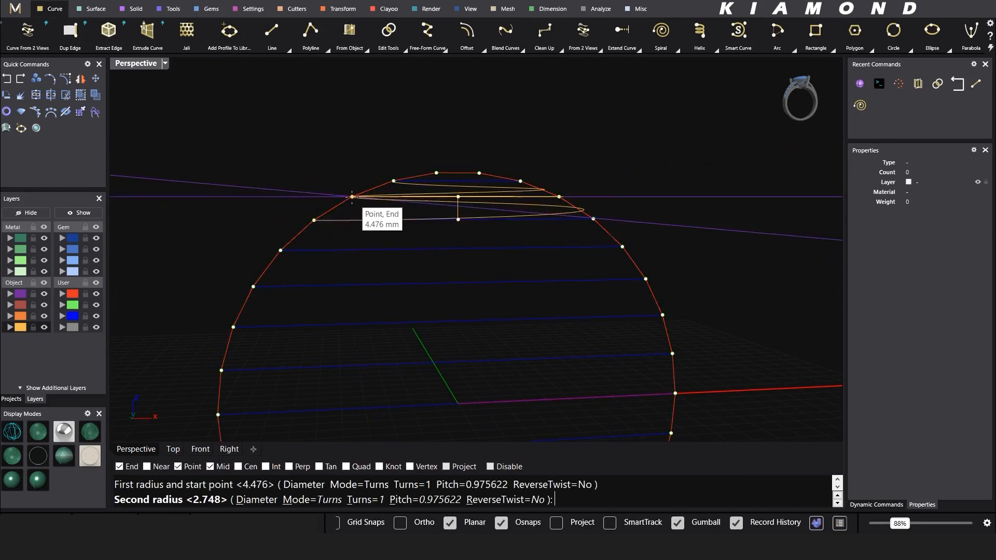
pyautogui.rightClick(354, 190)
# Step: Stack two more one-turn spirals downward, each axis on a line midpoint and radii at line ends
pyautogui.moveTo(353, 189); pyautogui.dragTo(361, 218, button='right')
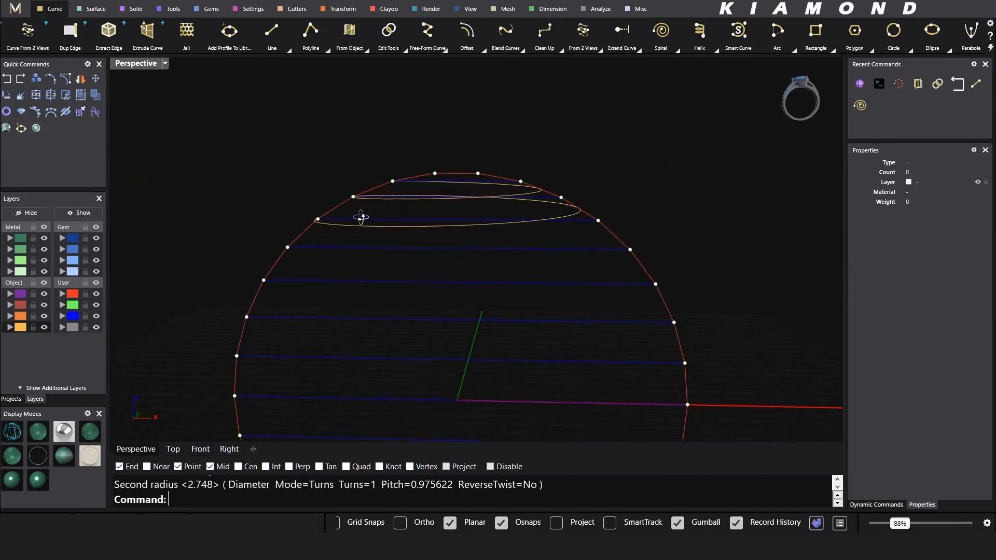
pyautogui.rightClick(424, 275)
pyautogui.click(457, 249)
pyautogui.click(457, 220)
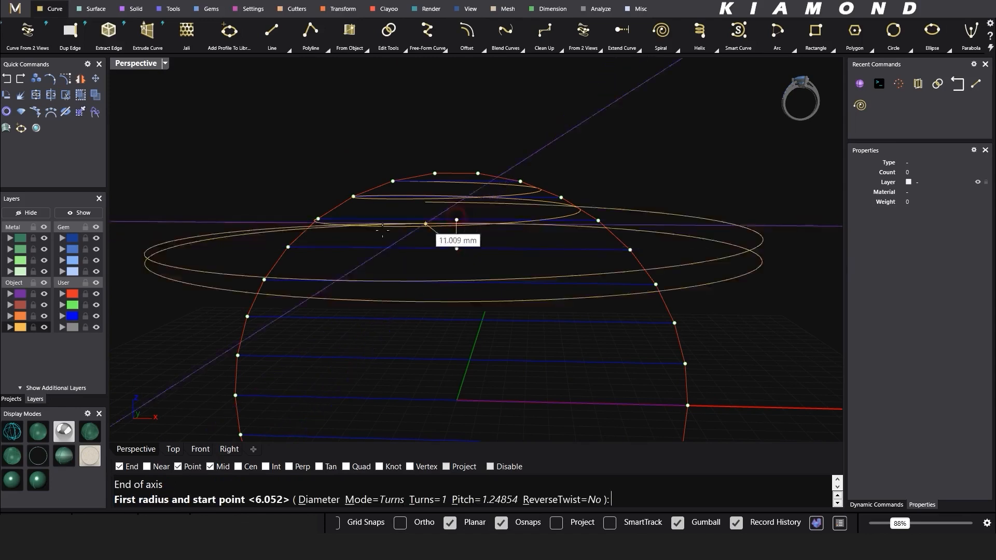
pyautogui.click(289, 246)
pyautogui.click(317, 220)
pyautogui.moveTo(319, 221); pyautogui.dragTo(356, 173, button='right')
pyautogui.rightClick(400, 215)
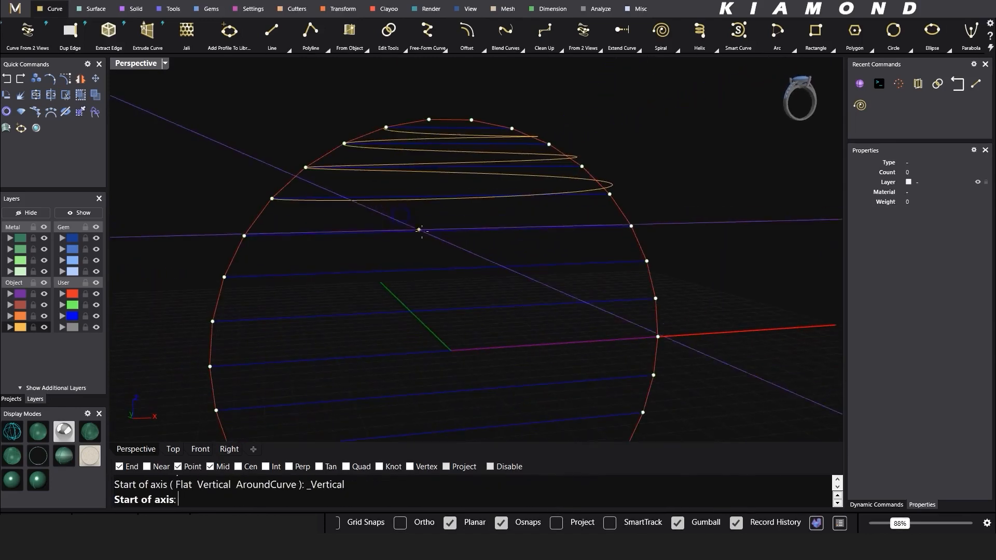
pyautogui.click(450, 231)
pyautogui.click(450, 196)
pyautogui.click(245, 236)
pyautogui.click(272, 198)
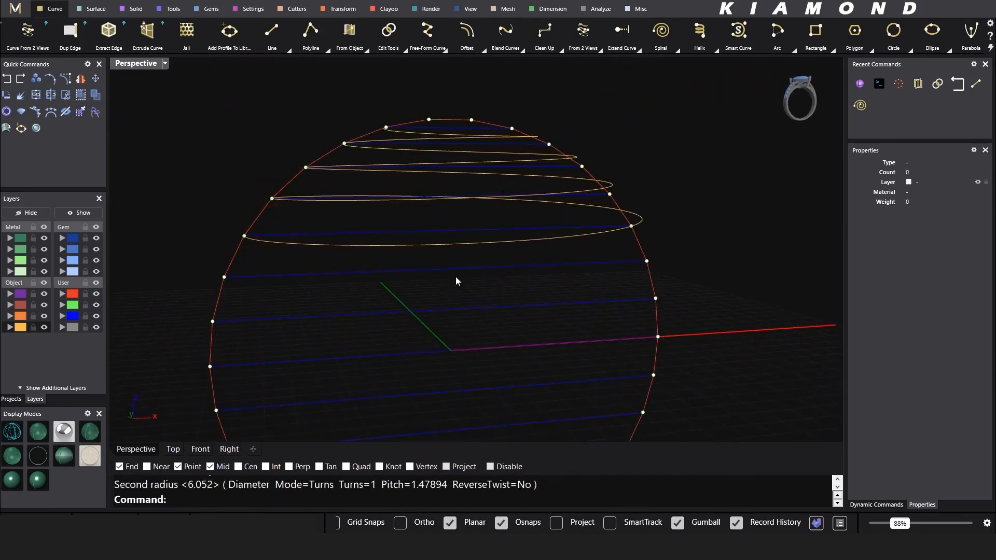
# Step: Redo a mispicked axis, then add two further spiral turns between the next lower latitude lines
pyautogui.rightClick(457, 282)
pyautogui.click(442, 268)
pyautogui.press('Escape')
pyautogui.rightClick(442, 268)
pyautogui.click(451, 268)
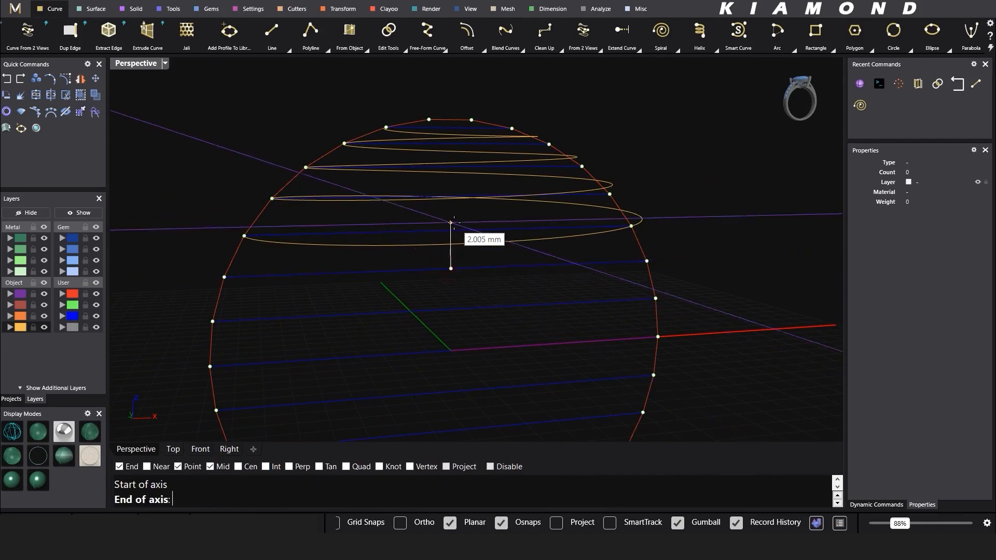
pyautogui.click(450, 231)
pyautogui.click(225, 277)
pyautogui.click(245, 236)
pyautogui.rightClick(245, 236)
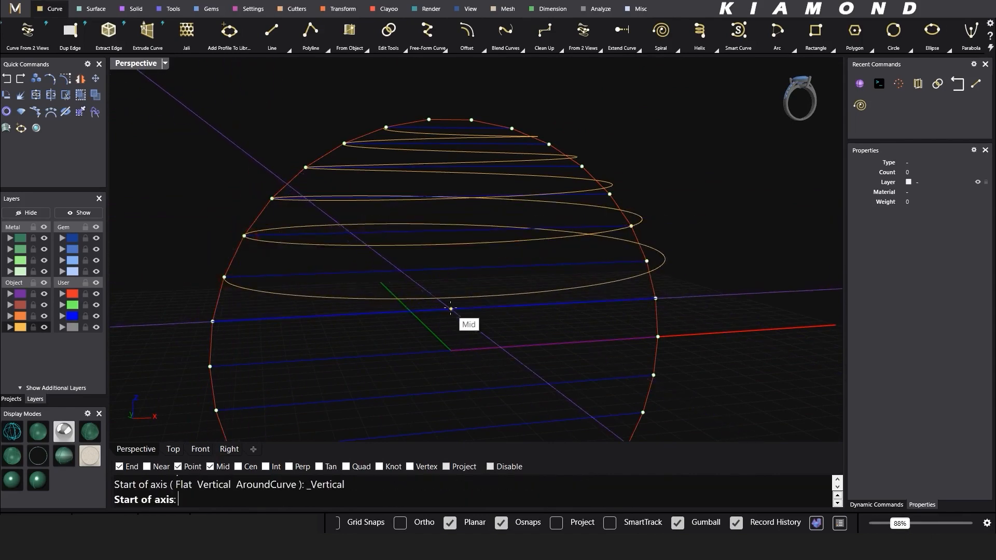
pyautogui.click(451, 309)
pyautogui.click(450, 268)
pyautogui.click(213, 321)
pyautogui.click(224, 278)
# Step: Orbit to the lower latitude lines and begin the next spiral turn's axis
pyautogui.keyDown('shift'); pyautogui.moveTo(451, 363); pyautogui.dragTo(426, 286, button='right'); pyautogui.keyUp('shift')
pyautogui.rightClick(431, 296)
pyautogui.click(439, 307)
pyautogui.click(439, 265)
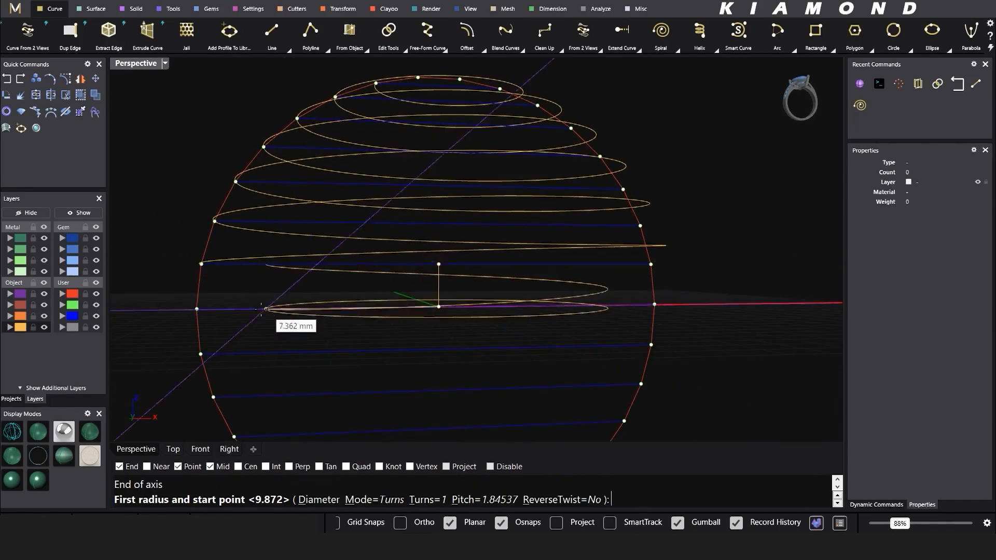
# Step: Finish the in-progress spiral turn and add two more below the sphere's middle
pyautogui.click(197, 310)
pyautogui.click(202, 265)
pyautogui.moveTo(321, 283); pyautogui.dragTo(416, 210, button='right')
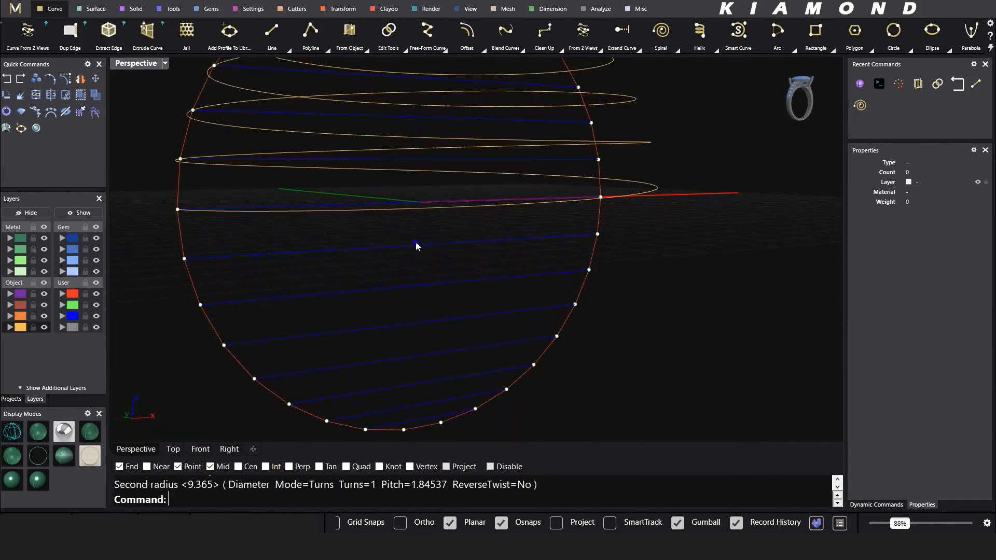
pyautogui.rightClick(417, 245)
pyautogui.click(420, 245)
pyautogui.click(421, 202)
pyautogui.click(191, 251)
pyautogui.click(179, 210)
pyautogui.rightClick(379, 291)
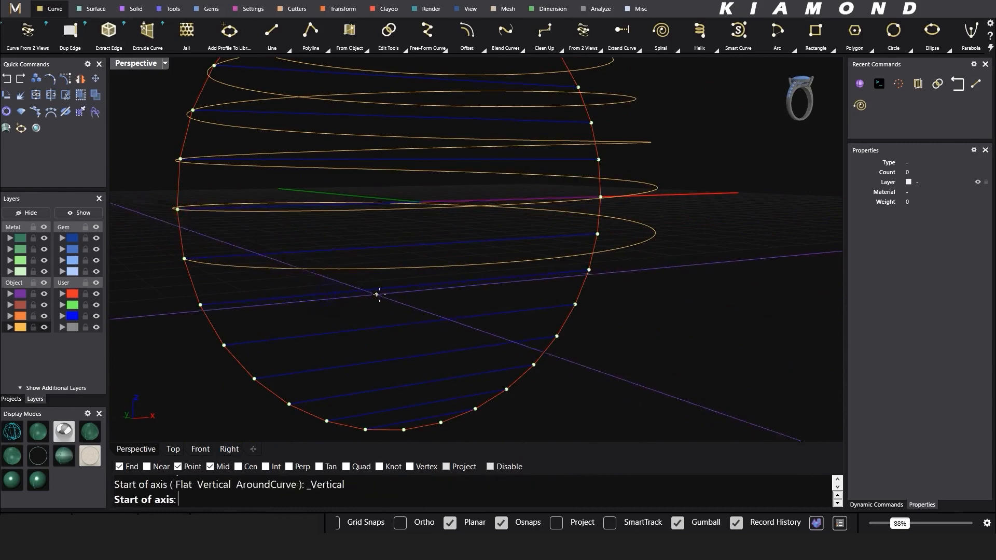
pyautogui.click(422, 284)
pyautogui.click(421, 244)
pyautogui.click(200, 305)
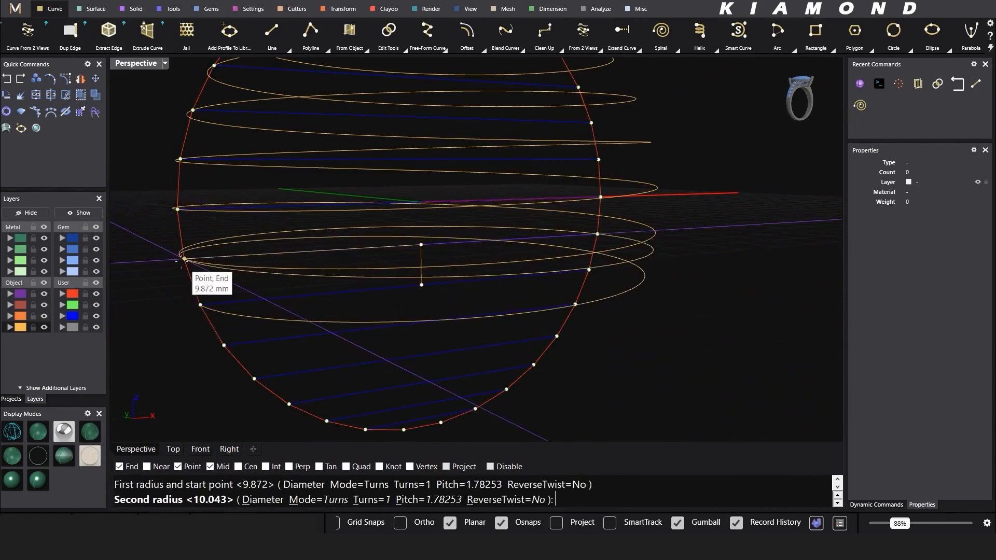
pyautogui.click(184, 259)
# Step: Add two more one-turn spirals between the next lower pairs of latitude lines
pyautogui.moveTo(382, 356); pyautogui.dragTo(388, 322, button='right')
pyautogui.rightClick(390, 322)
pyautogui.click(422, 328)
pyautogui.click(422, 285)
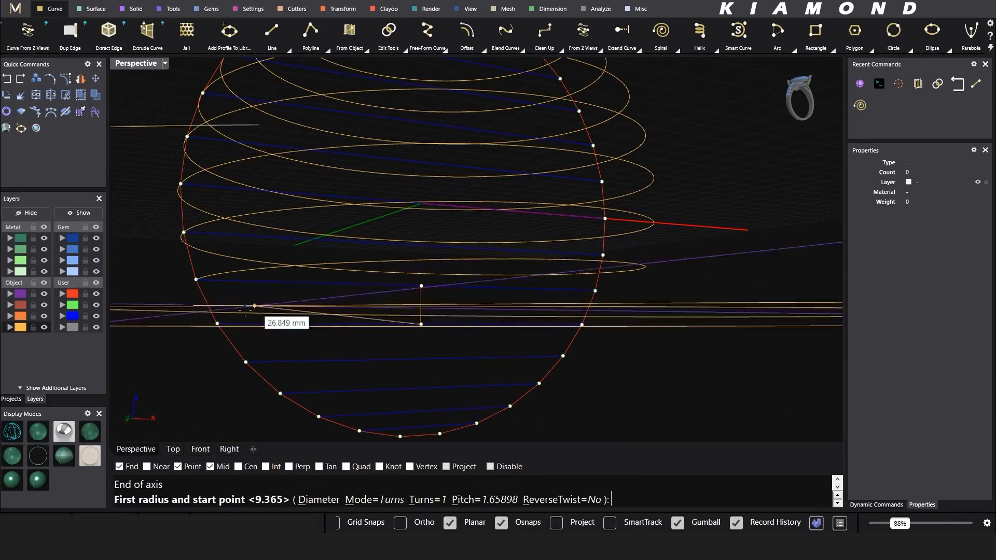
pyautogui.click(239, 307)
pyautogui.click(200, 281)
pyautogui.rightClick(356, 344)
pyautogui.click(421, 359)
pyautogui.click(421, 325)
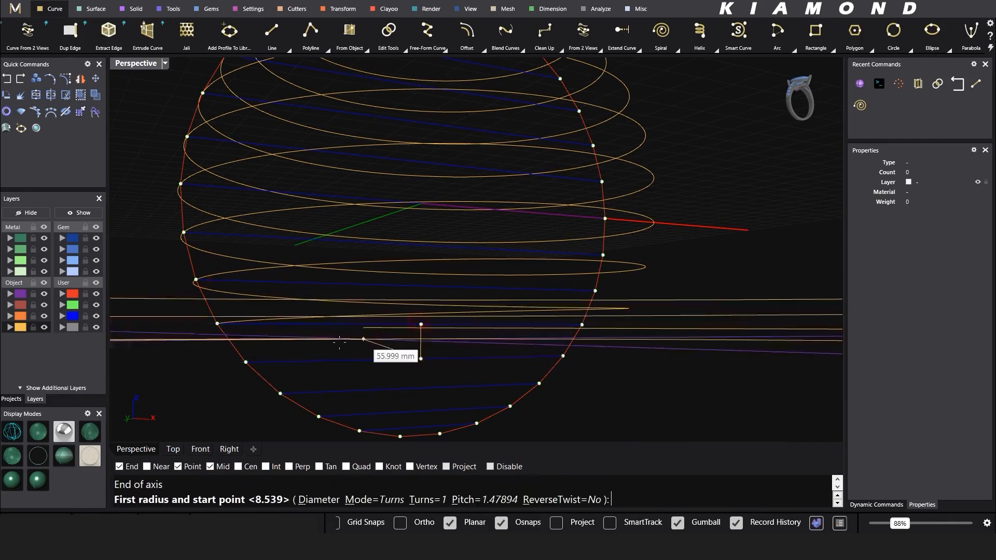
pyautogui.click(246, 362)
pyautogui.click(217, 324)
# Step: Bring the sphere's bottom into view and add two spiral turns near the lower pole
pyautogui.keyDown('shift'); pyautogui.moveTo(405, 381); pyautogui.dragTo(392, 342, button='right'); pyautogui.keyUp('shift')
pyautogui.scroll(-8, 449, 338)
pyautogui.scroll(6, 436, 352)
pyautogui.rightClick(393, 343)
pyautogui.click(399, 344)
pyautogui.click(401, 324)
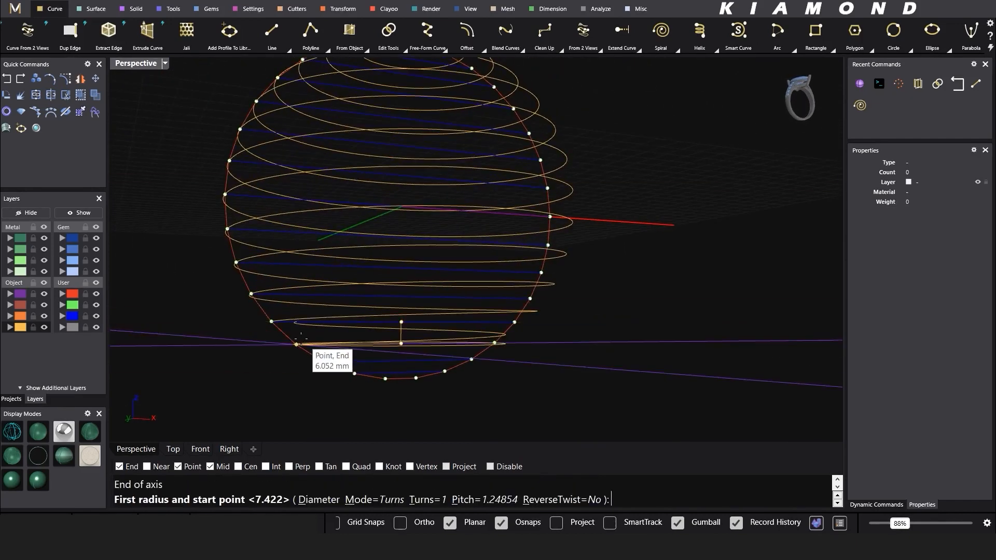
pyautogui.click(297, 344)
pyautogui.click(273, 321)
pyautogui.rightClick(358, 350)
pyautogui.click(399, 361)
pyautogui.click(402, 343)
pyautogui.click(325, 362)
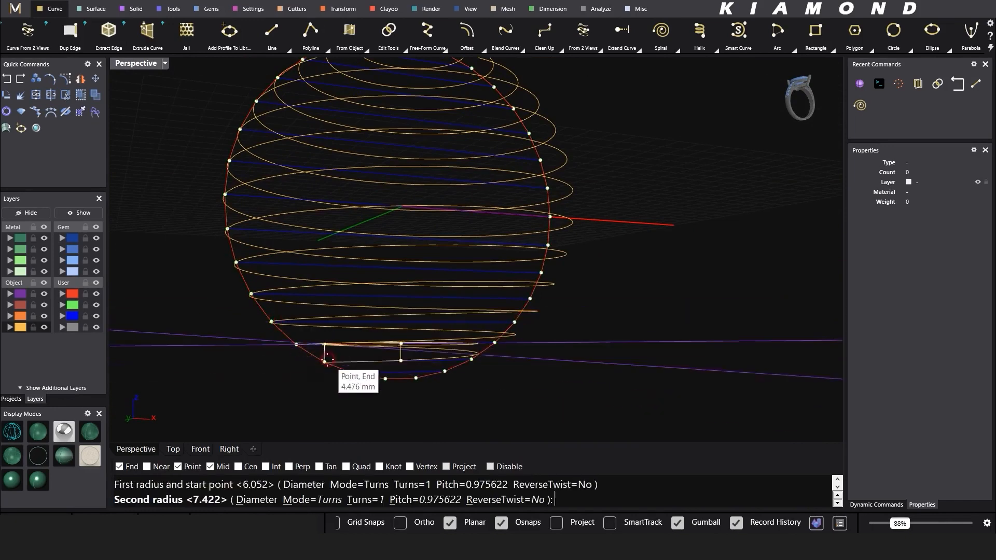
pyautogui.click(296, 345)
# Step: Draw the final spiral turn on the bottom latitude line, completing the wrap
pyautogui.moveTo(392, 349); pyautogui.dragTo(382, 384, button='right')
pyautogui.scroll(5, 380, 384)
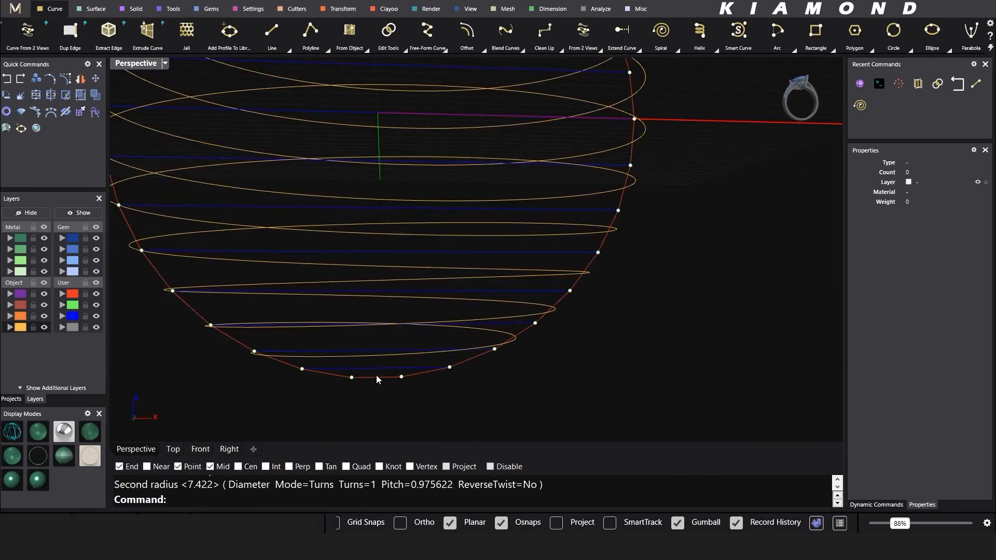
pyautogui.rightClick(378, 379)
pyautogui.click(376, 368)
pyautogui.click(376, 351)
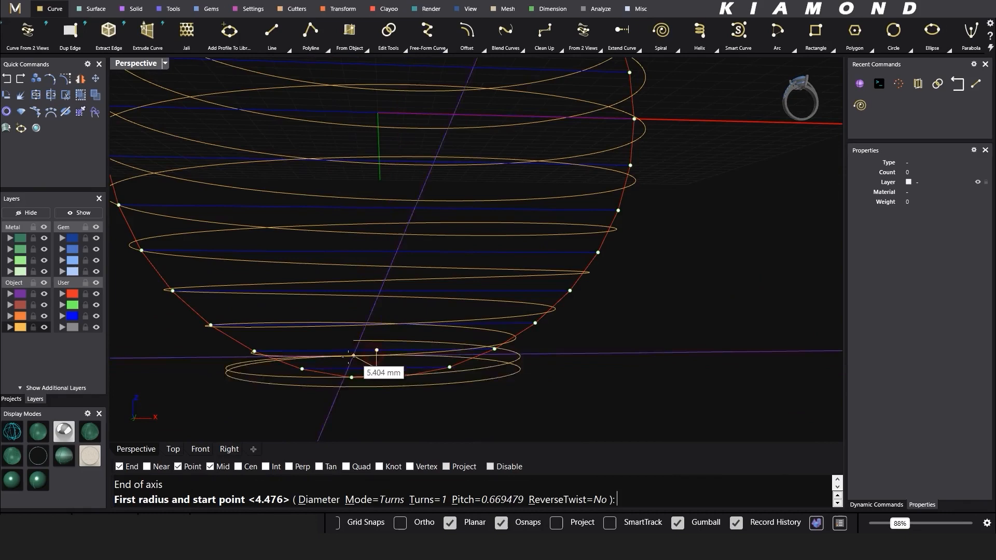
pyautogui.click(303, 369)
pyautogui.click(254, 353)
pyautogui.moveTo(256, 356); pyautogui.dragTo(470, 341, button='right')
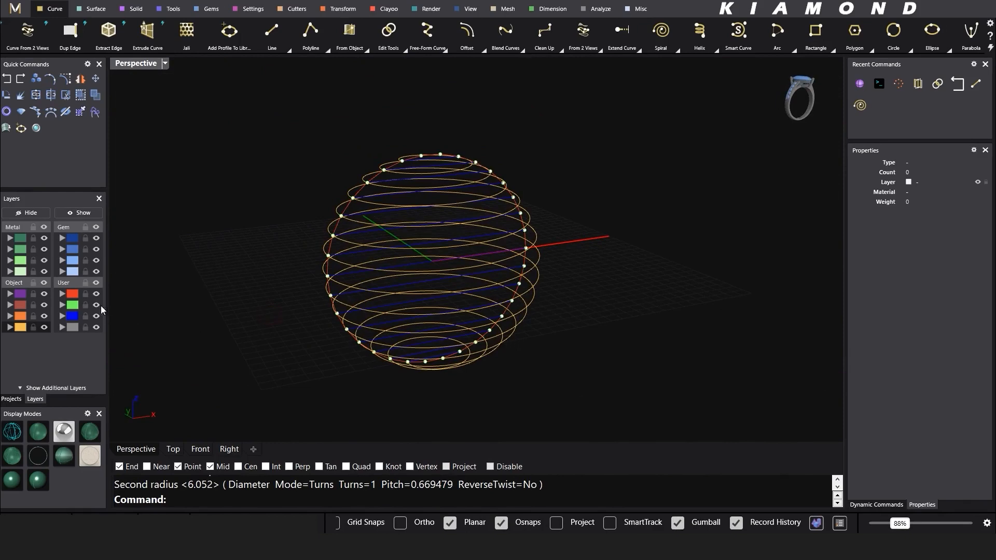
# Step: Crossing-select all 14 spiral turns and Join them into one open curve
pyautogui.moveTo(343, 254); pyautogui.dragTo(373, 261, button='right')
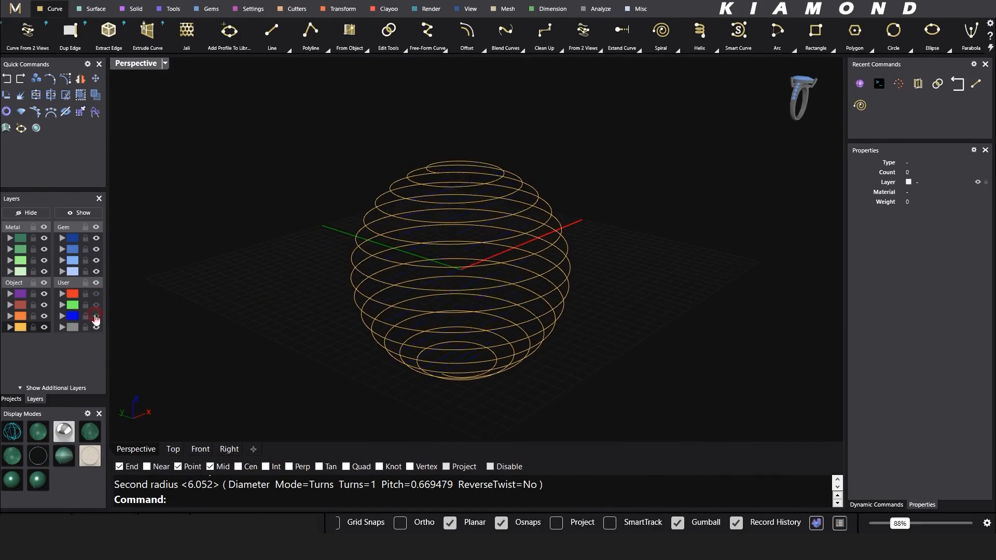
pyautogui.moveTo(633, 207); pyautogui.dragTo(587, 134, button='right')
pyautogui.moveTo(587, 137); pyautogui.dragTo(284, 363)
pyautogui.moveTo(446, 301)
pyautogui.mouseDown(button='right')
pyautogui.moveTo(485, 305)
pyautogui.moveTo(453, 285)
pyautogui.mouseUp(button='right')
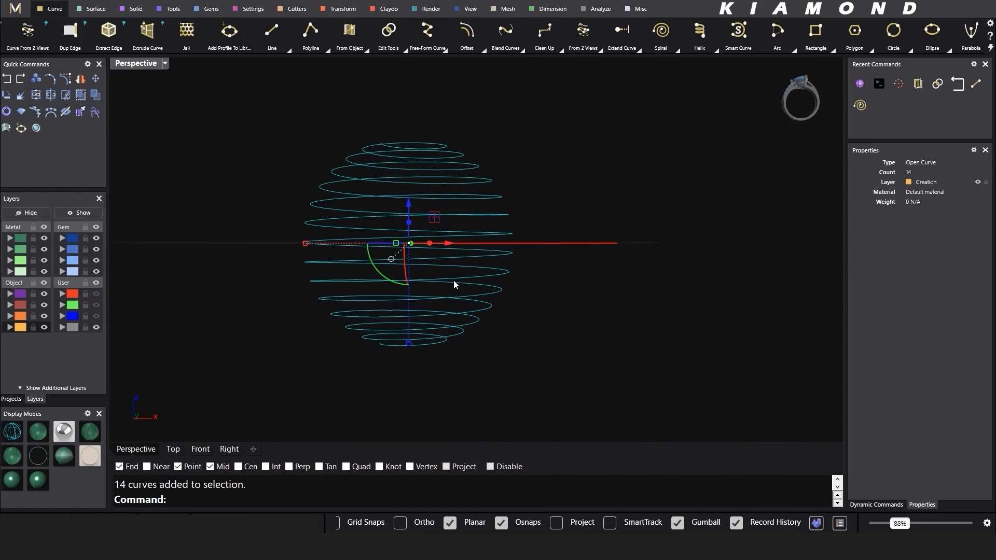
pyautogui.write('Join')
pyautogui.press('Return')
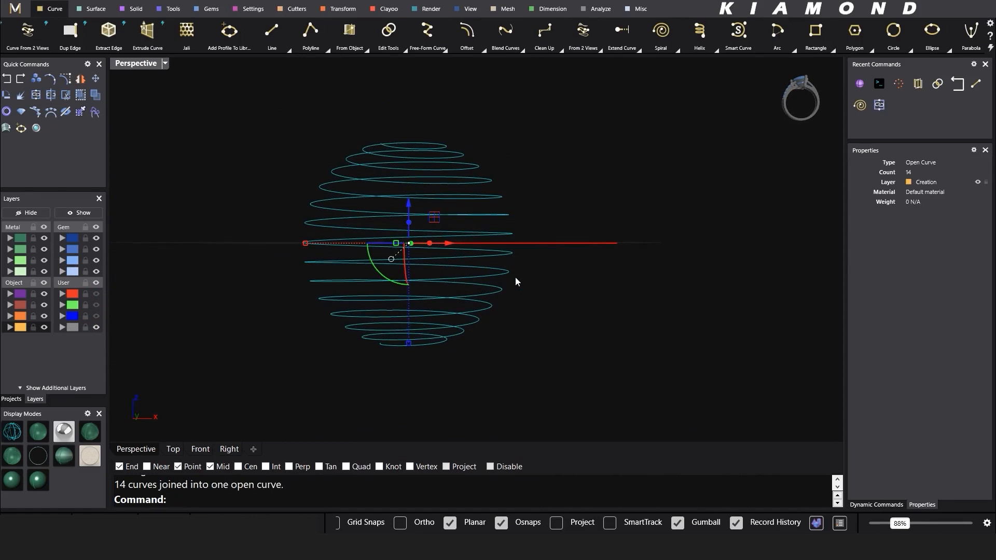
# Step: Select the joined spiral and open Rebuild, showing 15 points, degree 3
pyautogui.moveTo(553, 284); pyautogui.dragTo(400, 235, button='right')
pyautogui.click(399, 222)
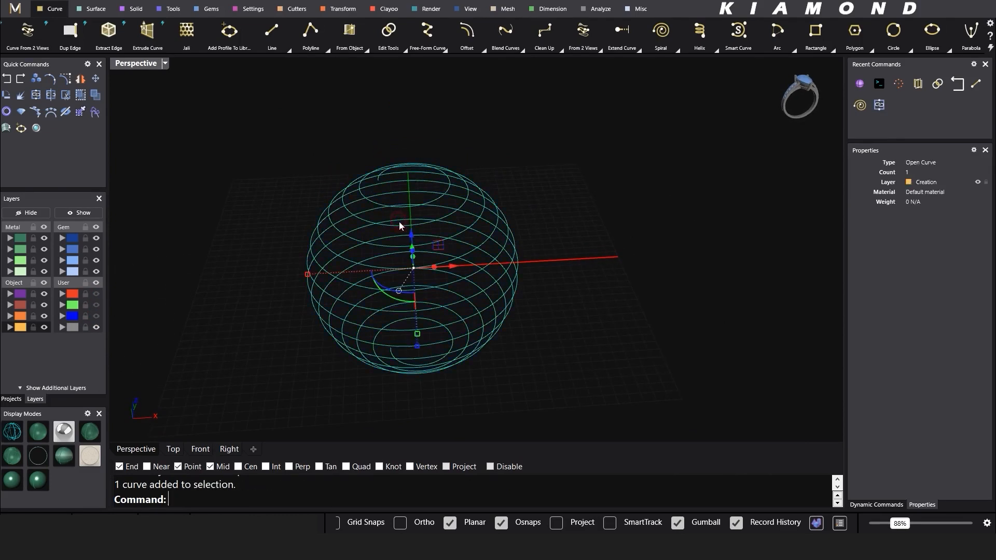
pyautogui.write('Rebuild')
pyautogui.press('Return')
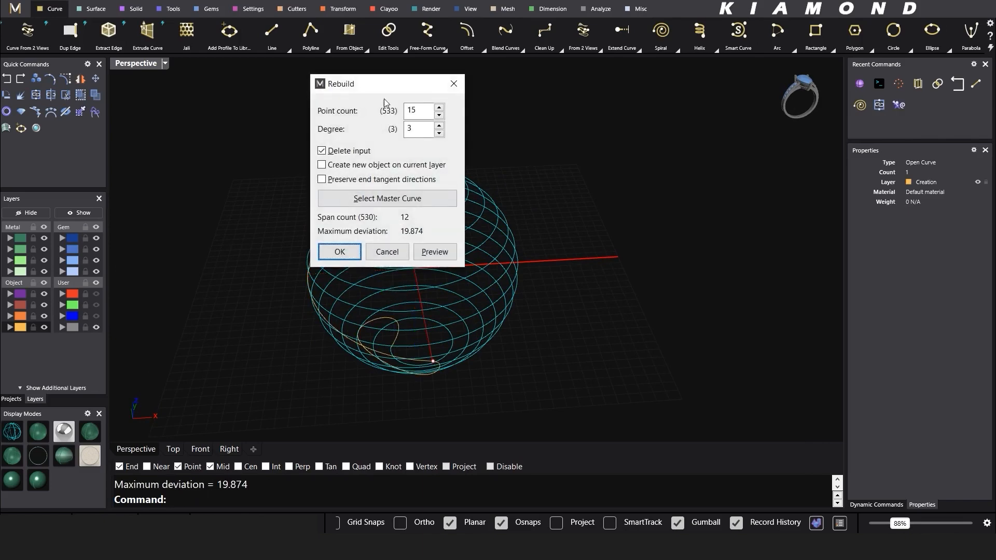
# Step: Preview a 15-point rebuild of the spiral, then dismiss the dialog without rebuilding
pyautogui.moveTo(387, 83); pyautogui.dragTo(610, 94)
pyautogui.moveTo(334, 327); pyautogui.dragTo(334, 289, button='right')
pyautogui.click(641, 127)
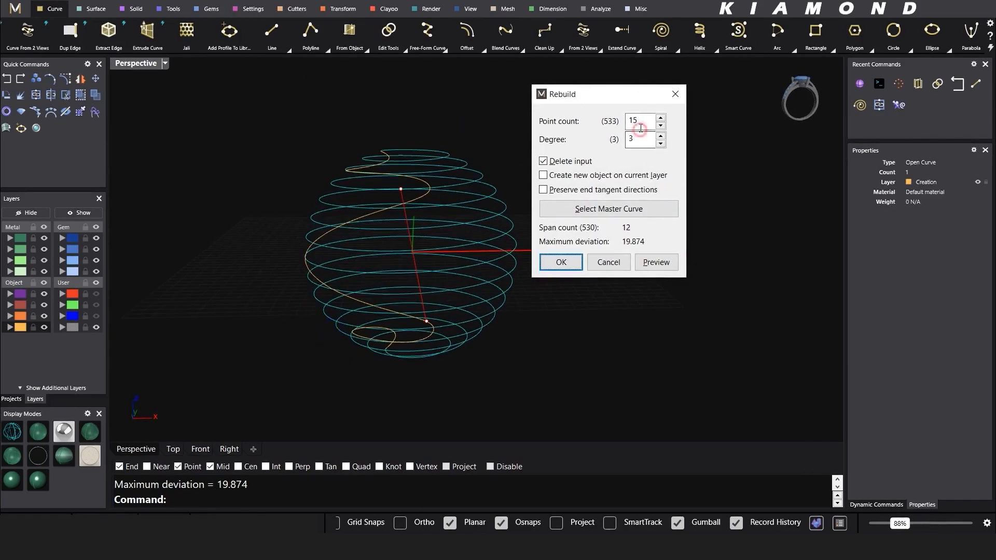
pyautogui.press('Return')
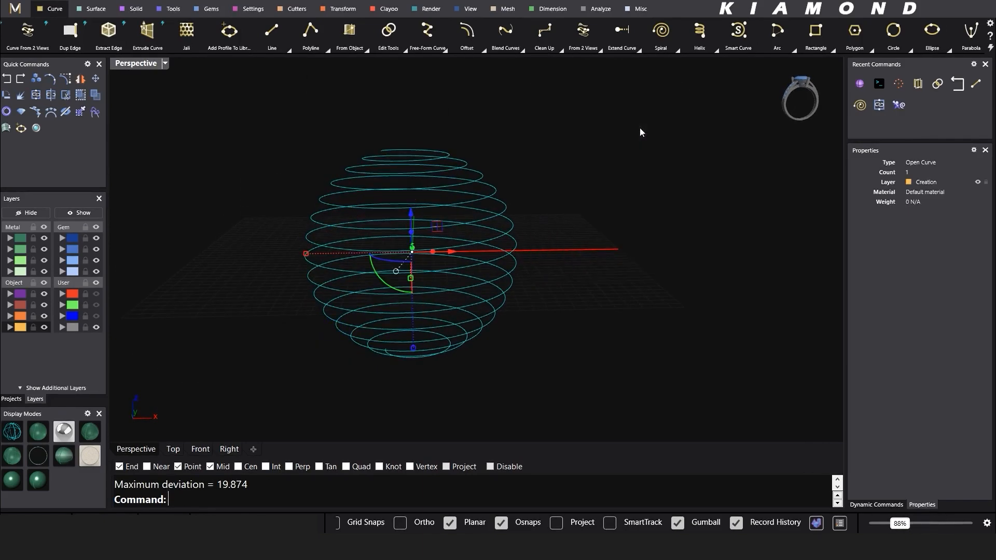
# Step: Try exploding the spiral, which stays one curve, then switch to the Front view
pyautogui.moveTo(586, 308); pyautogui.dragTo(502, 292, button='right')
pyautogui.click(580, 253)
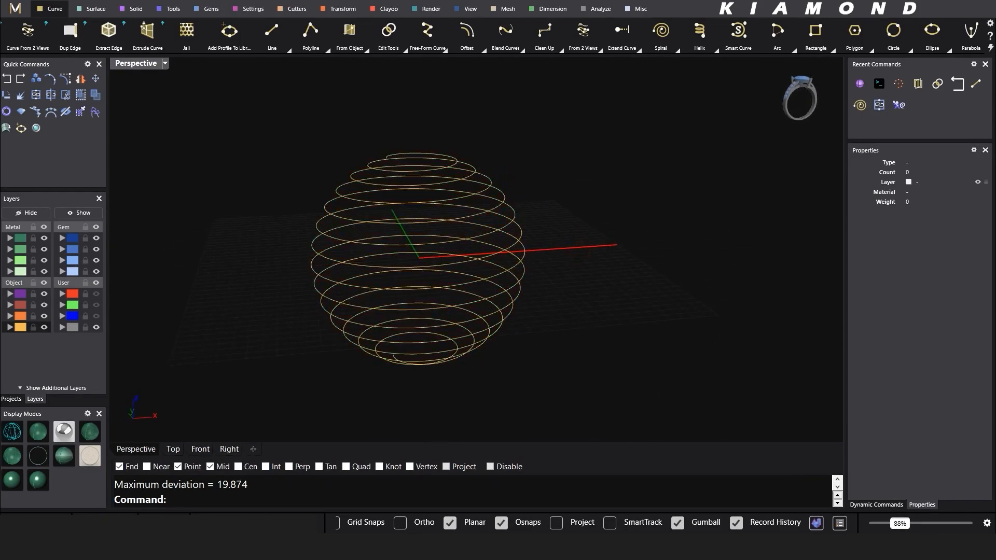
pyautogui.click(520, 227)
pyautogui.click(24, 94)
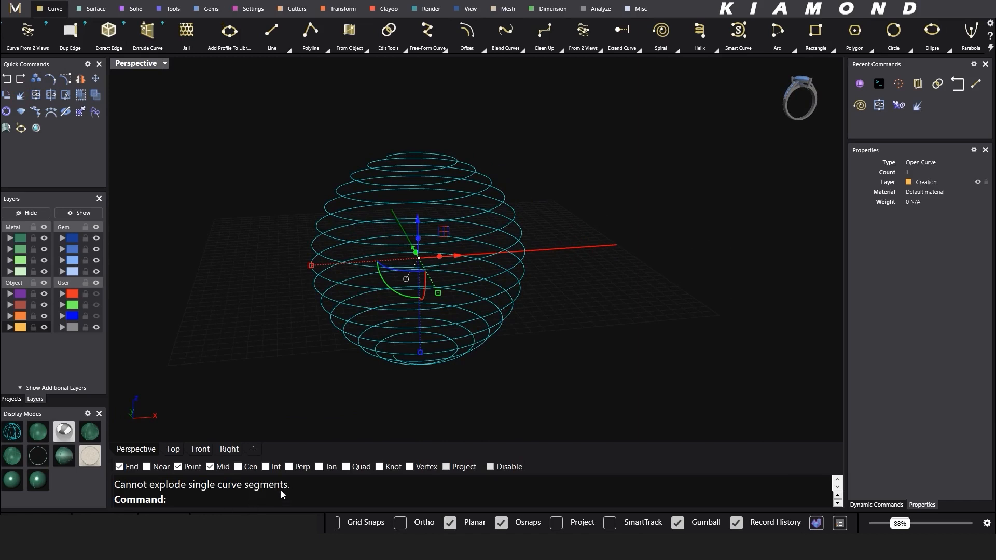
pyautogui.moveTo(232, 486); pyautogui.dragTo(181, 490)
pyautogui.click(241, 407)
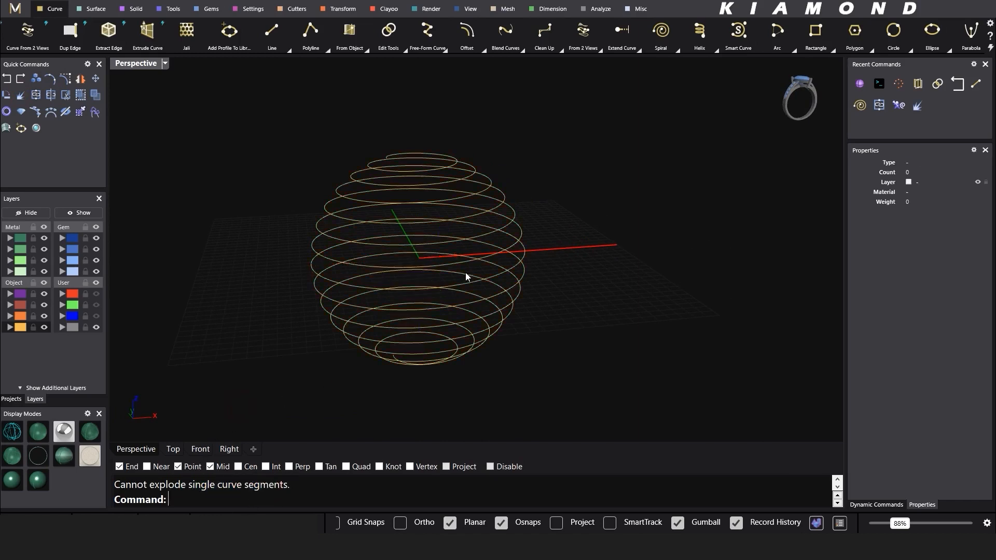
pyautogui.moveTo(466, 272); pyautogui.dragTo(477, 303, button='right')
pyautogui.click(200, 450)
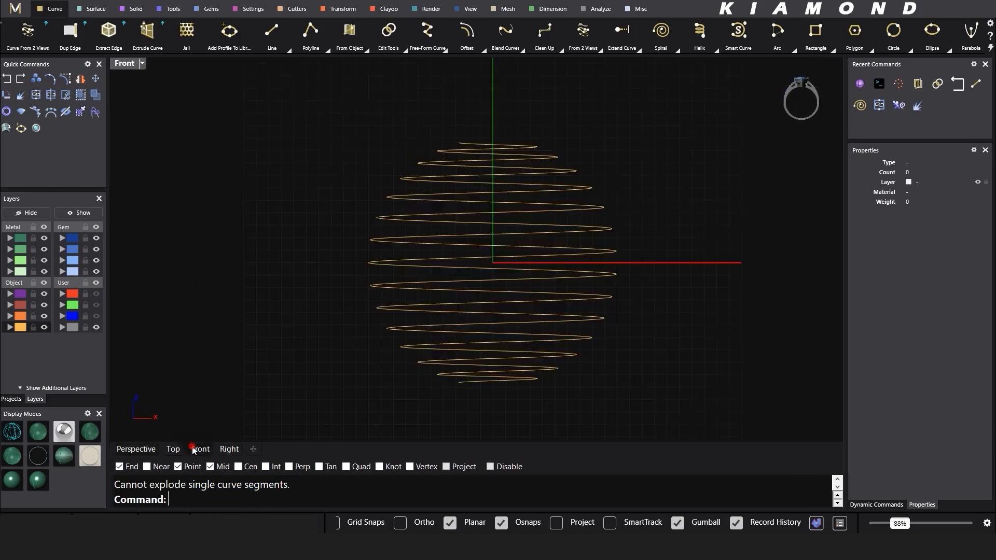
# Step: Stretch the spiral downward and measure its top-to-bottom height with an aligned dimension: 22.80
pyautogui.click(469, 222)
pyautogui.moveTo(492, 384); pyautogui.dragTo(493, 400)
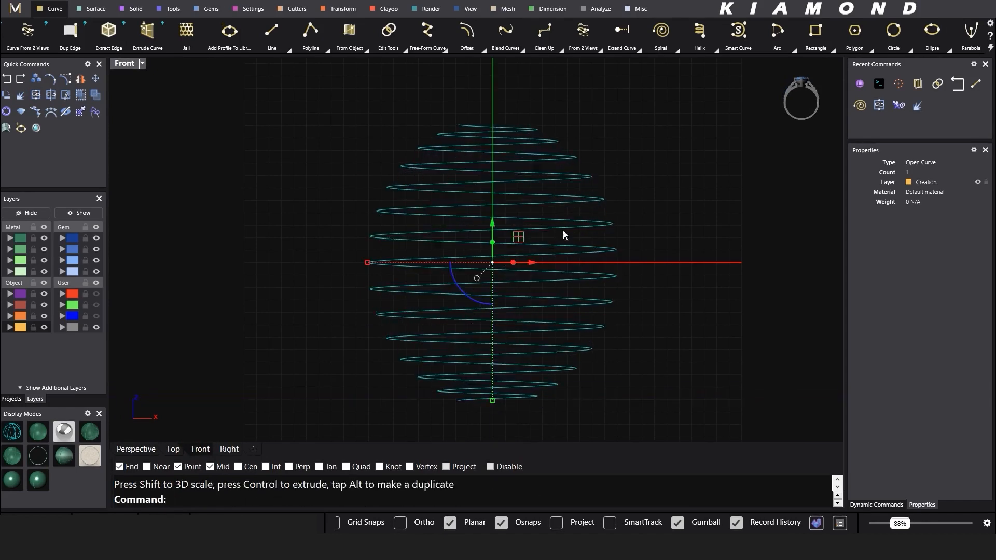
pyautogui.scroll(-2, 460, 165)
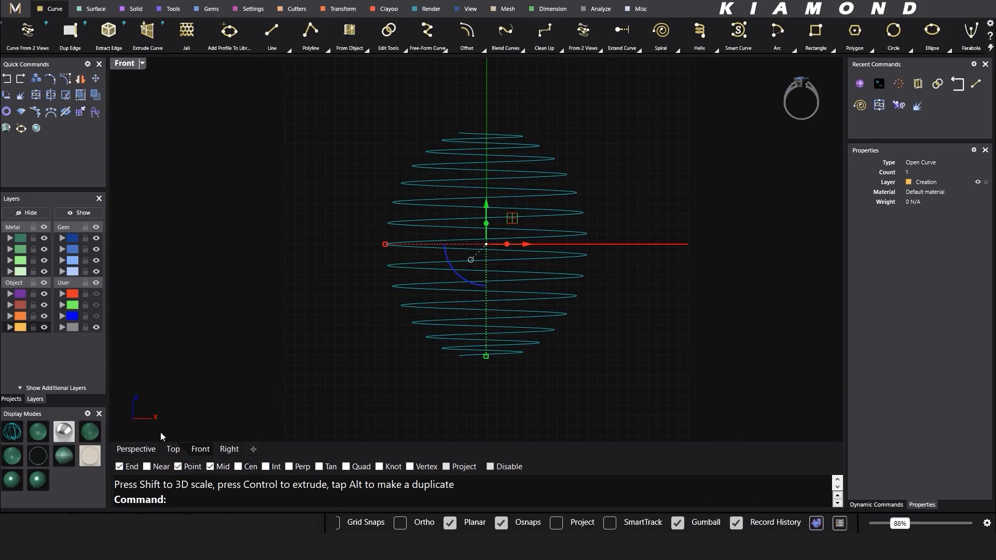
pyautogui.click(539, 10)
pyautogui.click(62, 33)
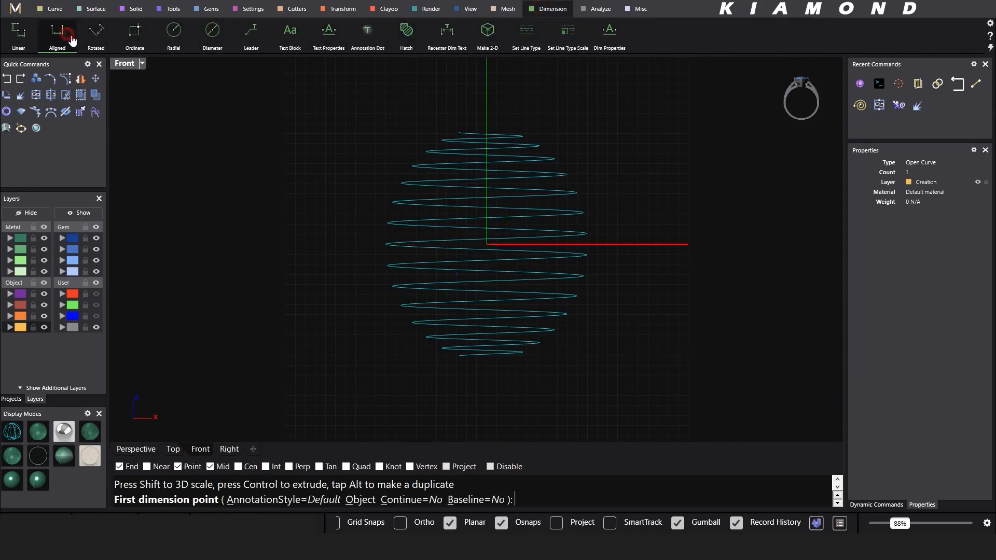
pyautogui.click(488, 131)
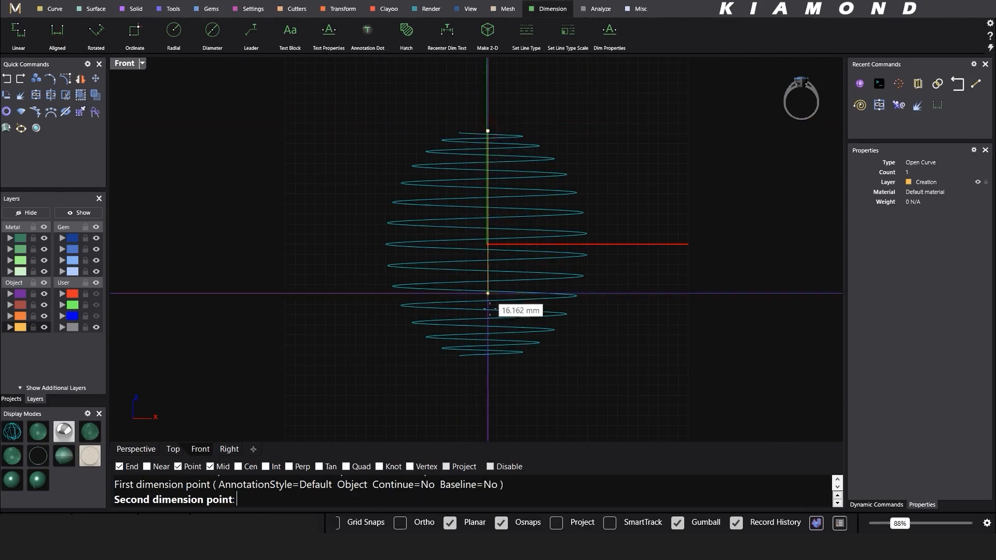
pyautogui.click(487, 359)
pyautogui.click(642, 344)
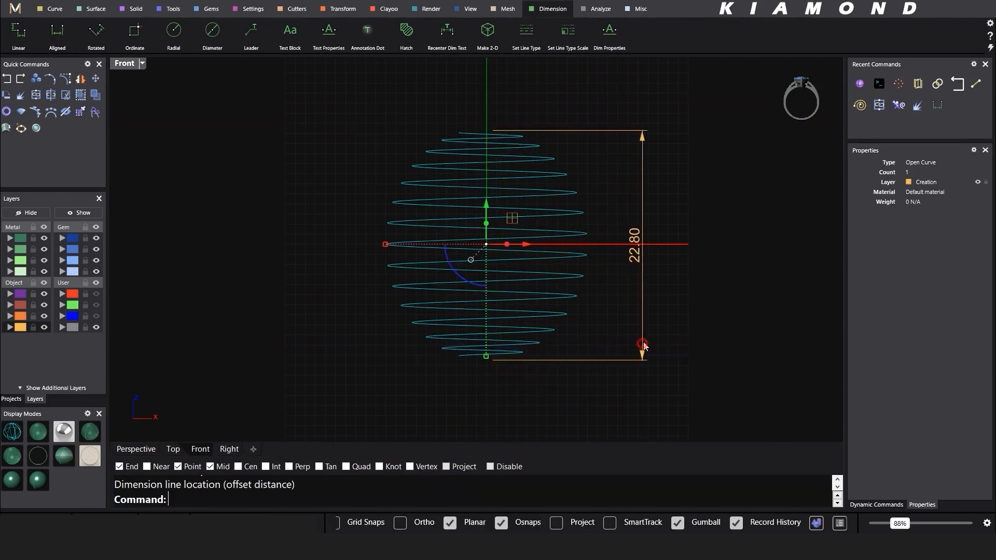
# Step: Delete the 22.80 dimension and return to the Curve tab in Perspective view
pyautogui.click(645, 167)
pyautogui.press('Delete')
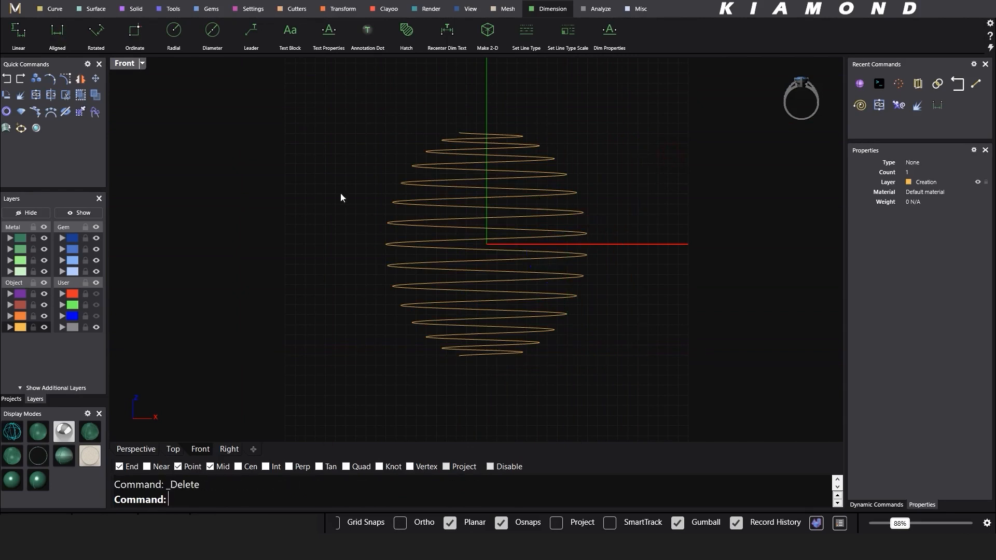
pyautogui.click(54, 9)
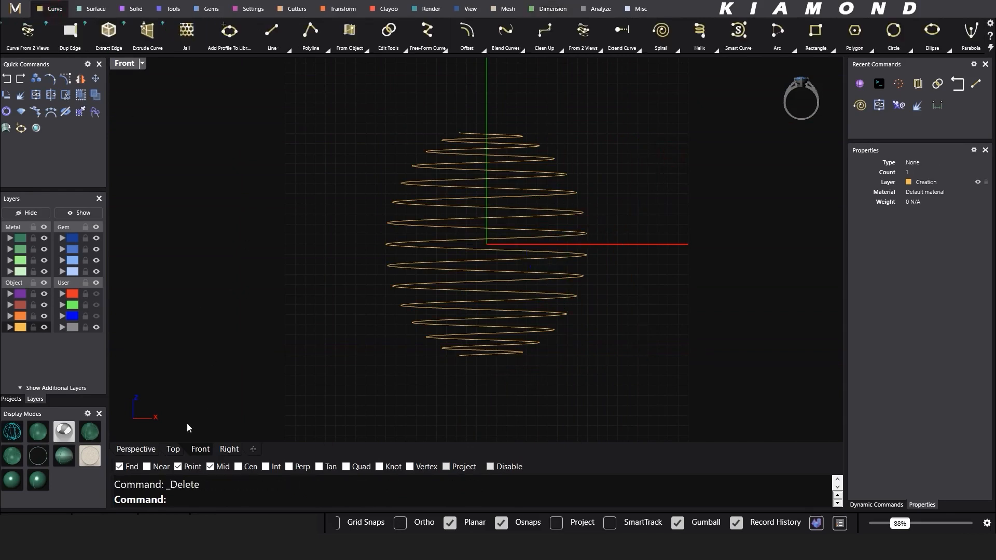
pyautogui.click(147, 450)
# Step: Assign the spiral to the Gem 04 layer
pyautogui.click(412, 159)
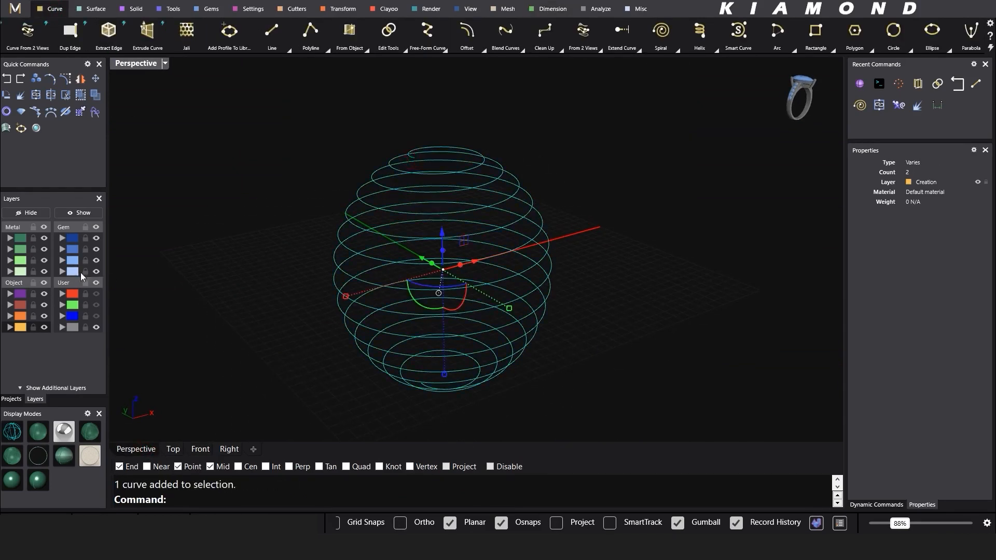
pyautogui.click(63, 271)
pyautogui.click(229, 191)
pyautogui.scroll(4, 449, 174)
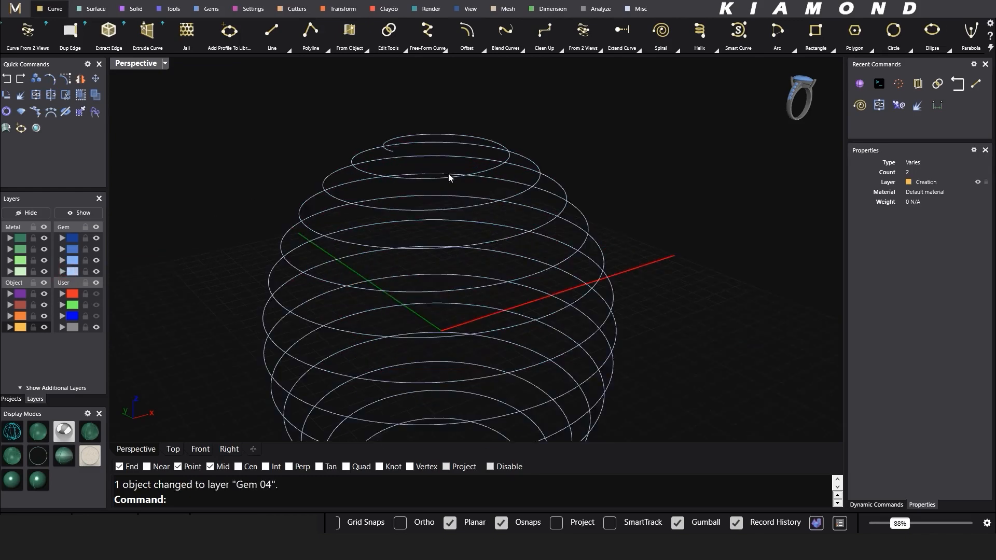
pyautogui.scroll(4, 467, 181)
# Step: Start Profile Placer on the spiral and open the Shank profile library
pyautogui.click(455, 183)
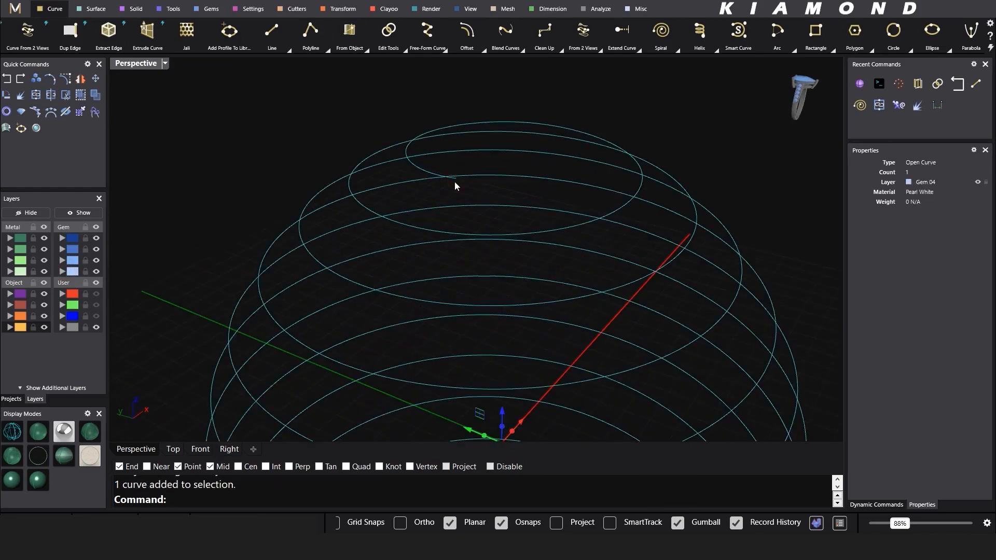
pyautogui.rightClick(454, 183)
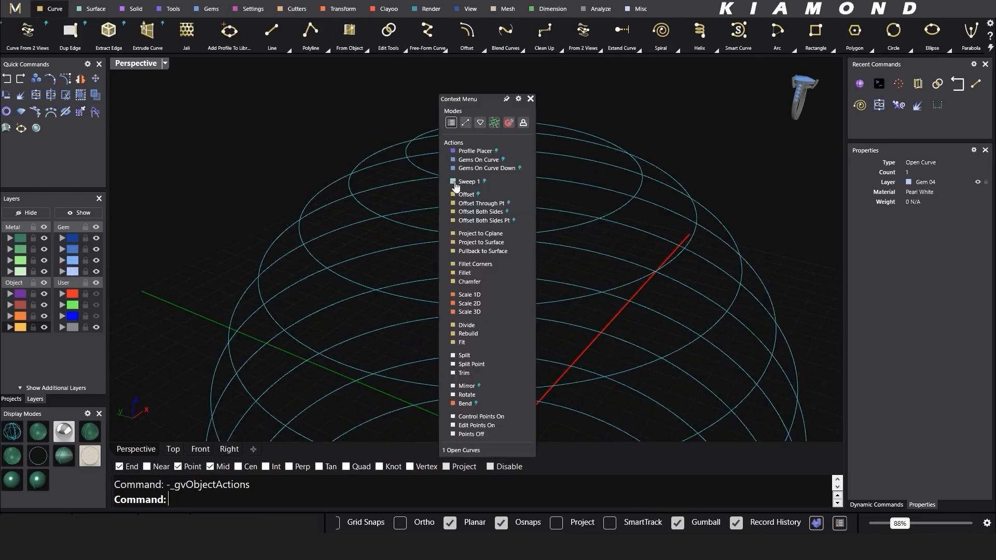
pyautogui.click(478, 146)
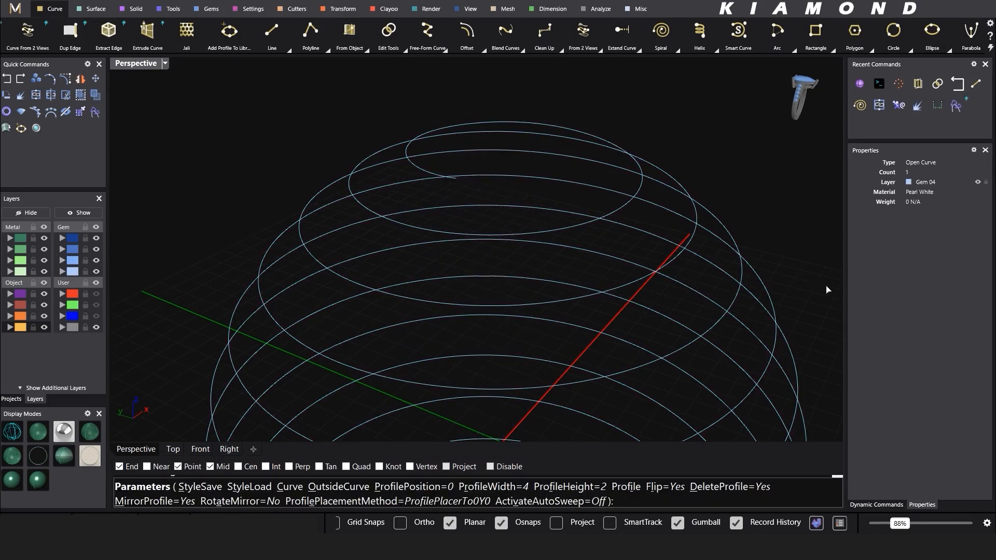
pyautogui.click(892, 505)
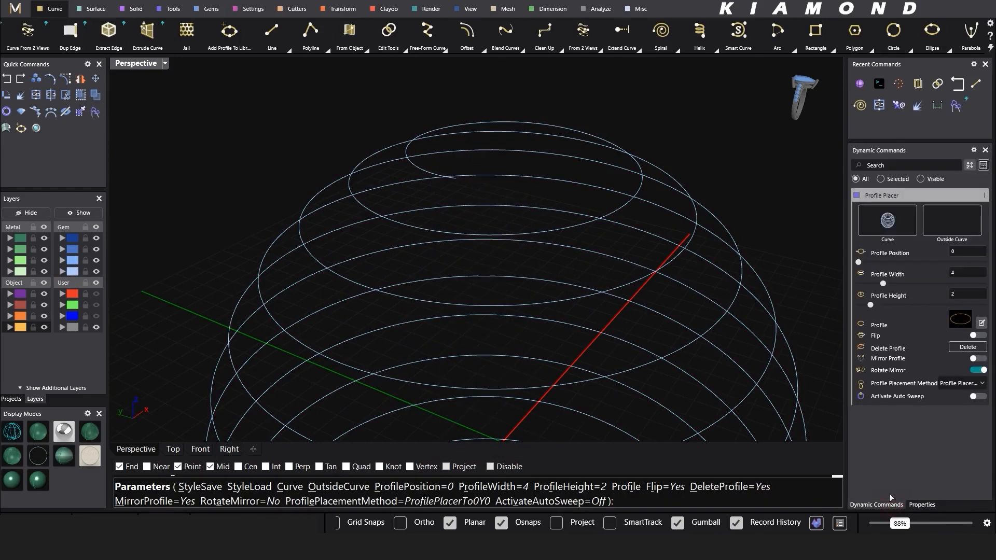
pyautogui.click(962, 314)
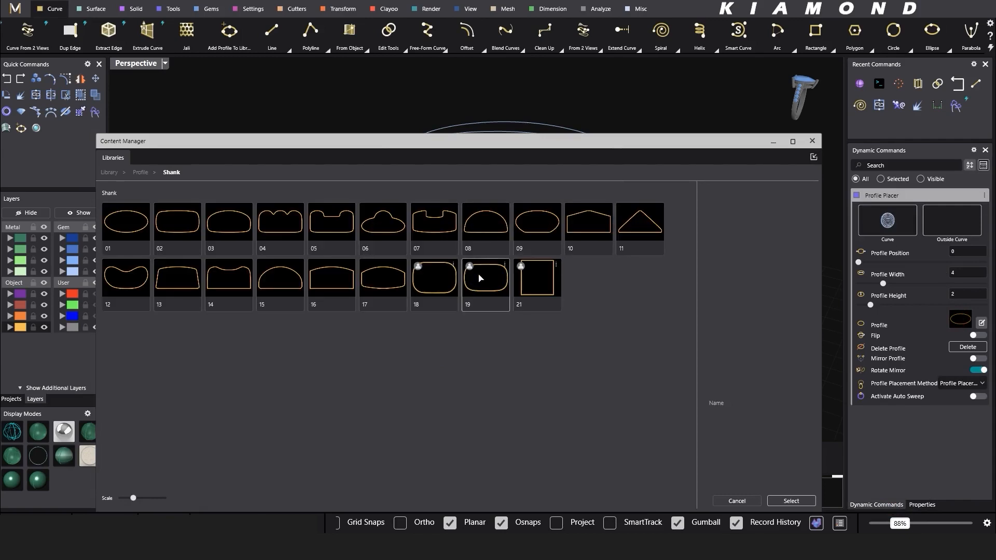
# Step: Choose Shank profile 19 from the Content Manager as the spiral's cross-section
pyautogui.click(482, 291)
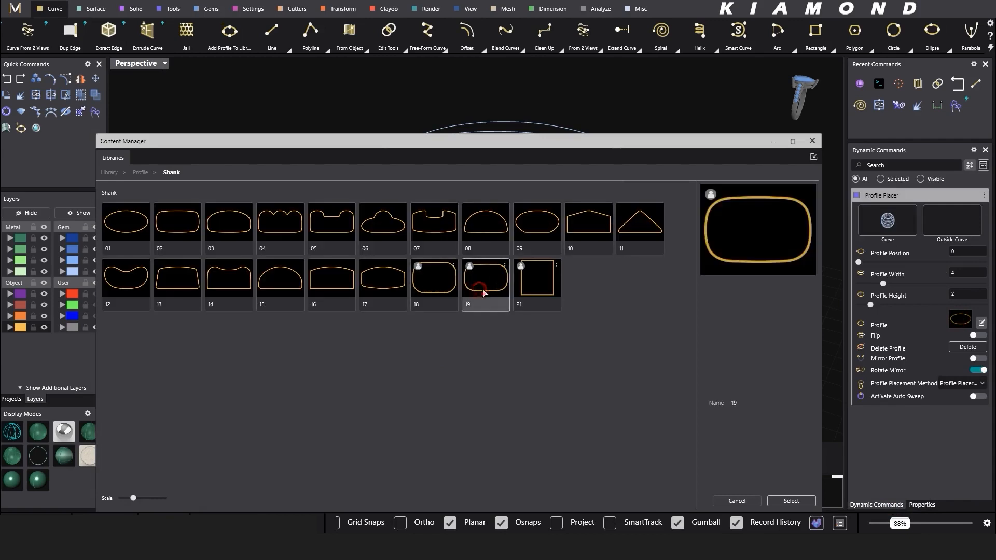
pyautogui.click(789, 500)
pyautogui.click(813, 141)
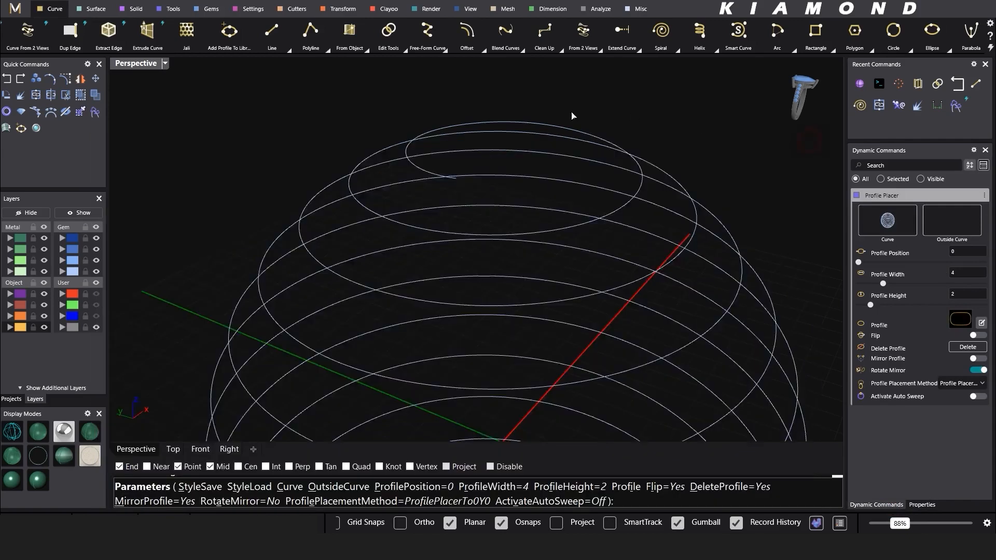
pyautogui.scroll(-6, 573, 118)
pyautogui.moveTo(576, 130); pyautogui.dragTo(552, 216, button='right')
pyautogui.scroll(6, 515, 345)
pyautogui.moveTo(515, 346); pyautogui.dragTo(363, 335, button='right')
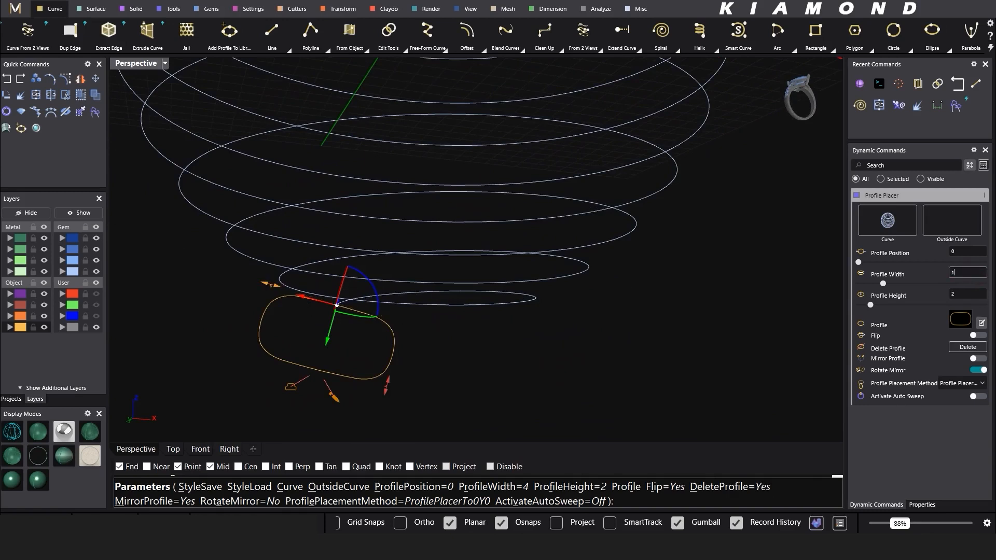
# Step: Size the profile to 1.4 width and 0.75 height
pyautogui.press('Return')
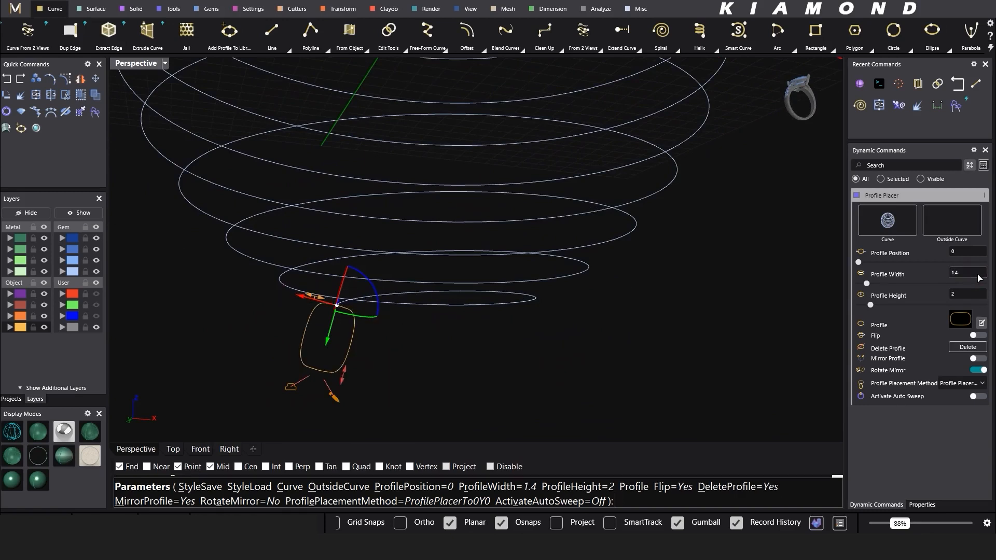
pyautogui.click(978, 293)
pyautogui.press('Return')
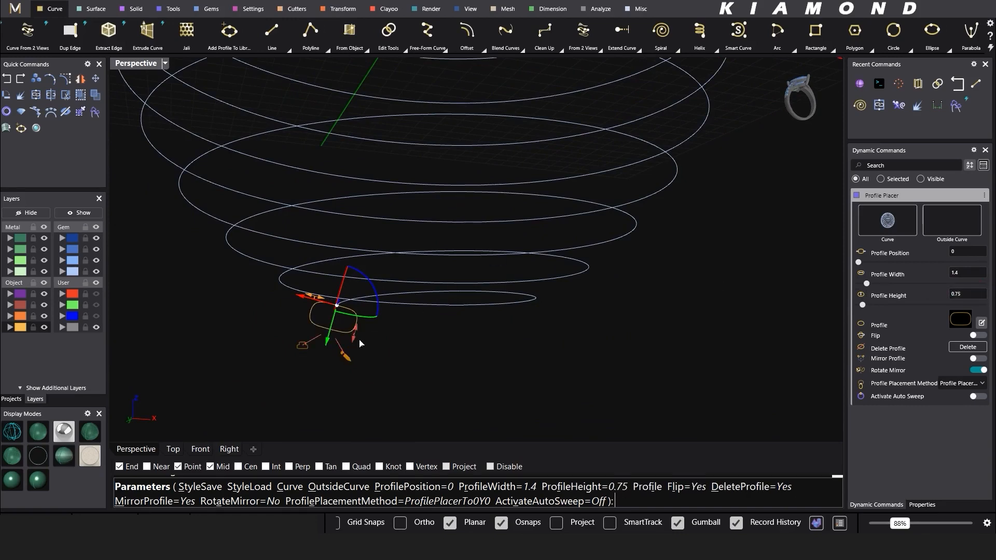
pyautogui.scroll(-2, 498, 347)
pyautogui.scroll(-4, 500, 171)
pyautogui.moveTo(500, 171); pyautogui.dragTo(533, 328, button='right')
pyautogui.scroll(3, 550, 289)
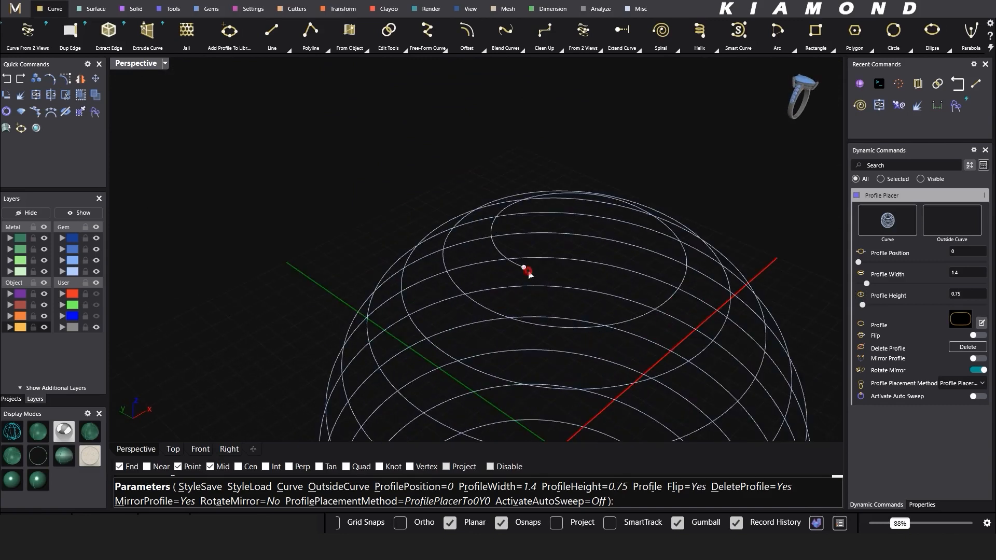
# Step: Place the rounded profile at the spiral's top end
pyautogui.click(528, 271)
pyautogui.rightClick(525, 268)
pyautogui.scroll(-6, 510, 132)
pyautogui.moveTo(558, 179); pyautogui.dragTo(602, 120, button='right')
# Step: Select the small top profile and try breaking it into segments
pyautogui.moveTo(602, 117); pyautogui.dragTo(453, 361)
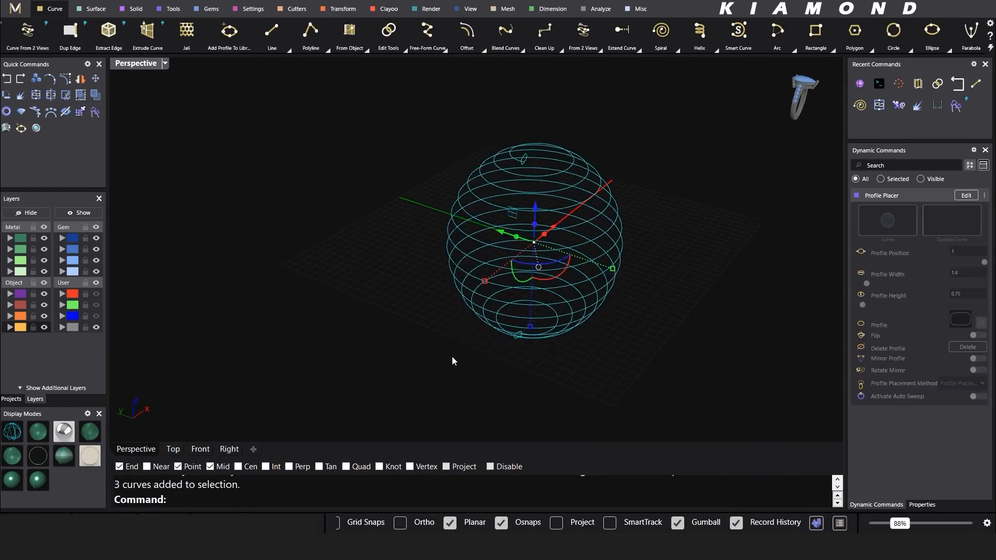
pyautogui.click(600, 91)
pyautogui.scroll(7, 598, 92)
pyautogui.click(483, 168)
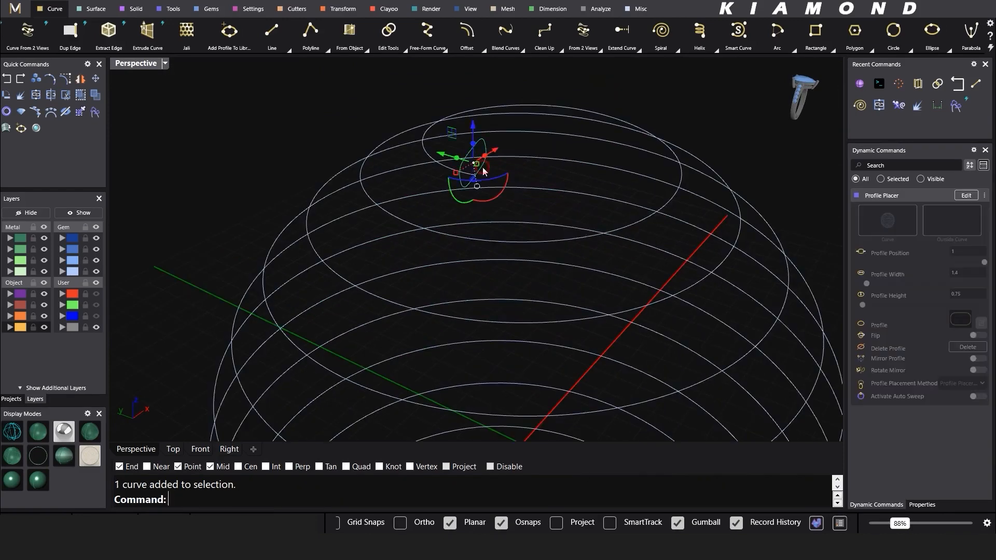
pyautogui.click(21, 95)
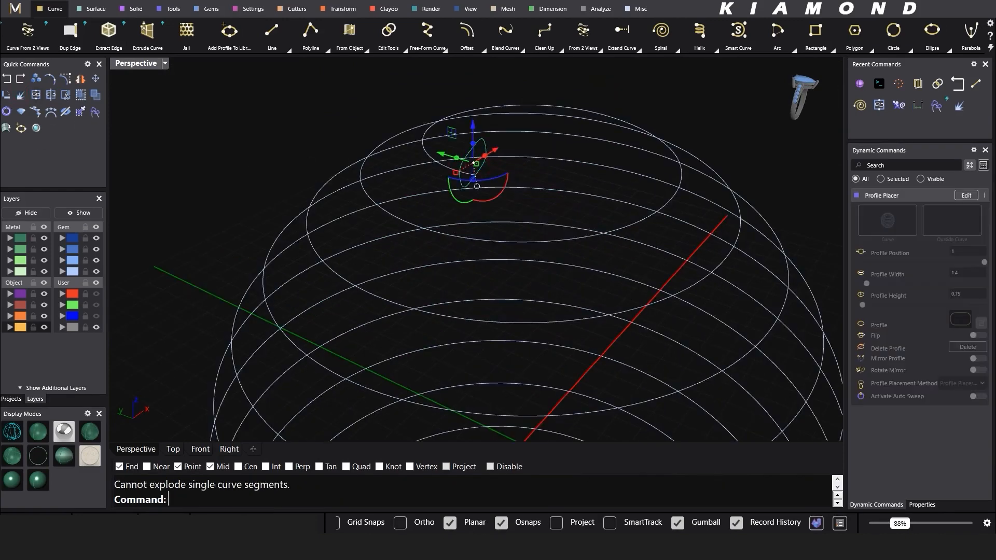
pyautogui.tripleClick(171, 488)
pyautogui.click(209, 278)
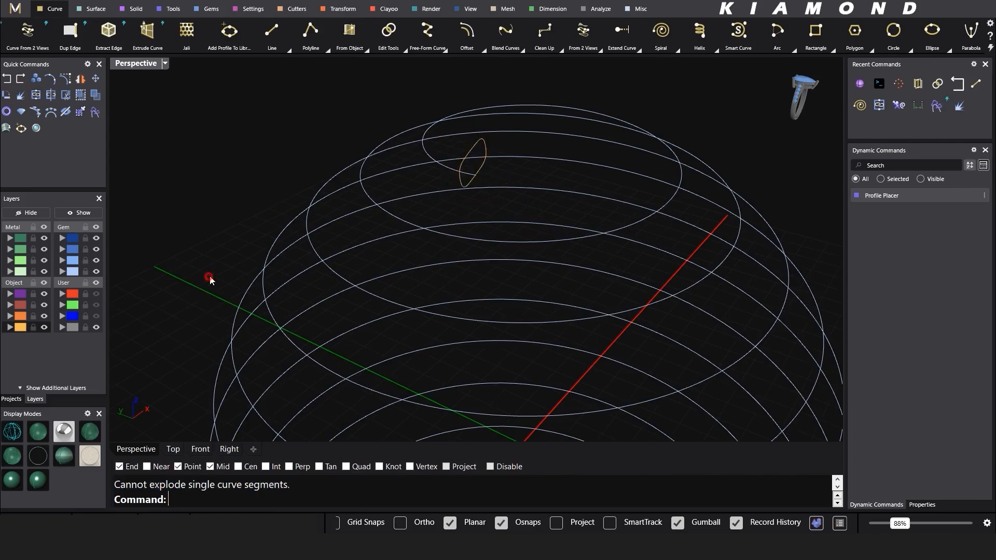
pyautogui.scroll(-4, 484, 179)
# Step: Sweep the top and bottom profiles along the spiral rail to form the coil
pyautogui.click(457, 175)
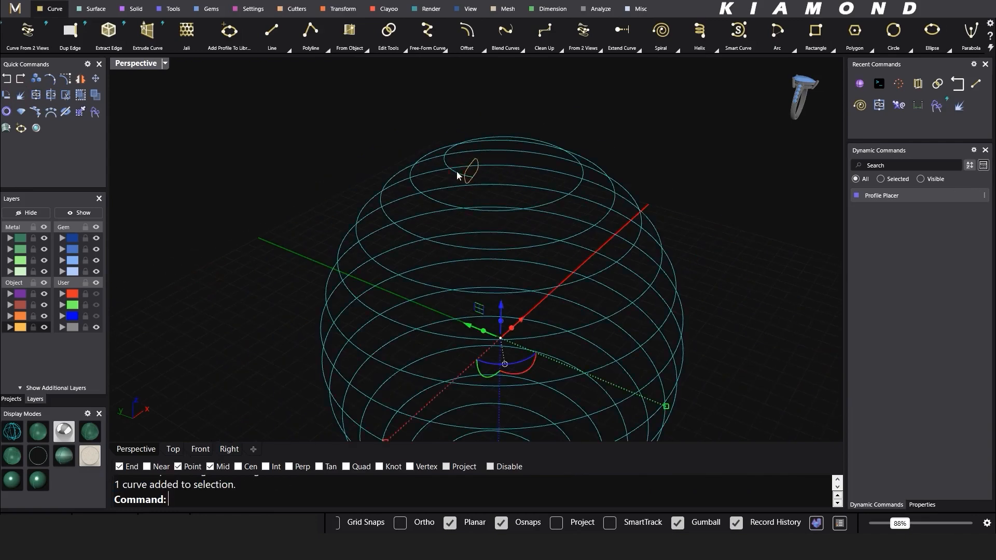
pyautogui.write('S')
pyautogui.press('Return')
pyautogui.click(468, 174)
pyautogui.scroll(-4, 483, 115)
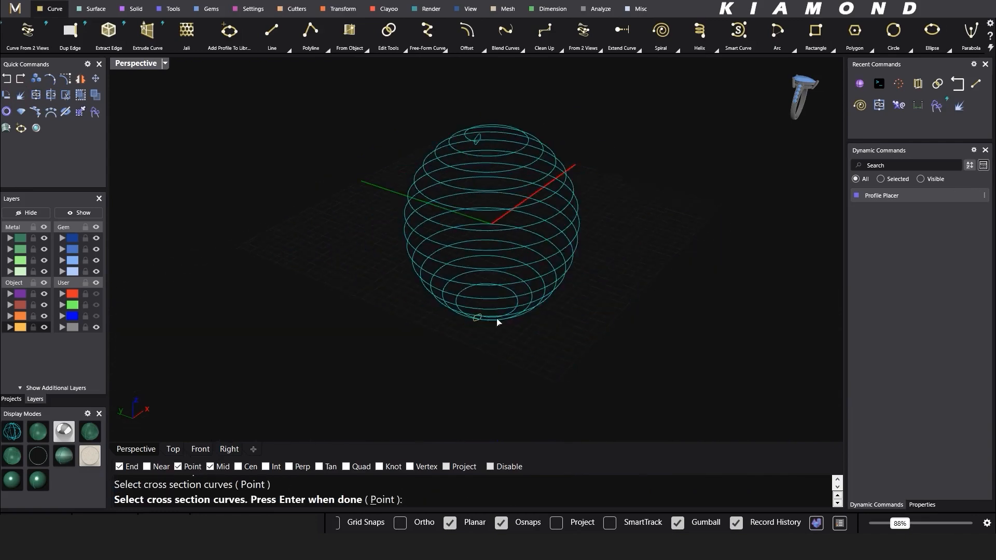
pyautogui.scroll(4, 479, 325)
pyautogui.click(474, 270)
pyautogui.scroll(-4, 474, 290)
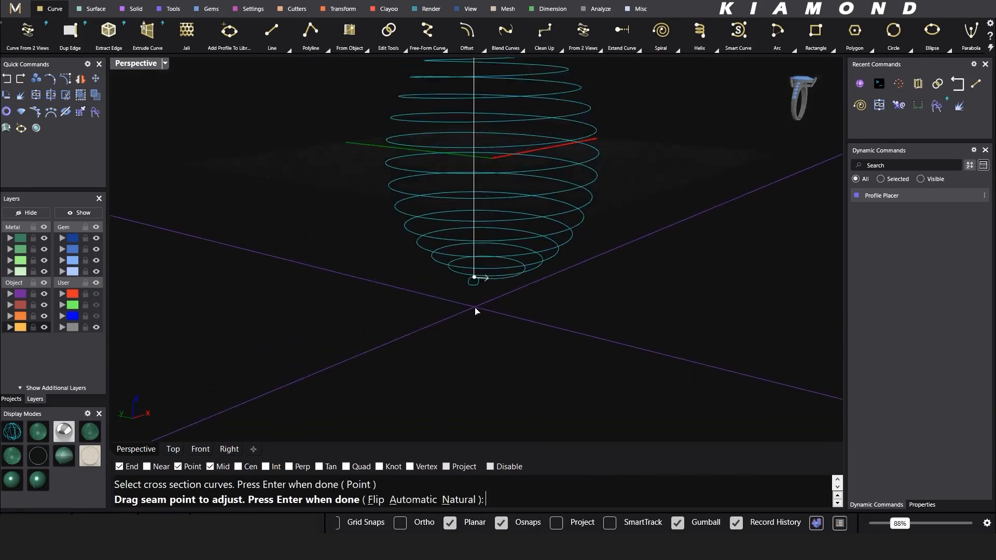
pyautogui.press('Return')
pyautogui.press('Return')
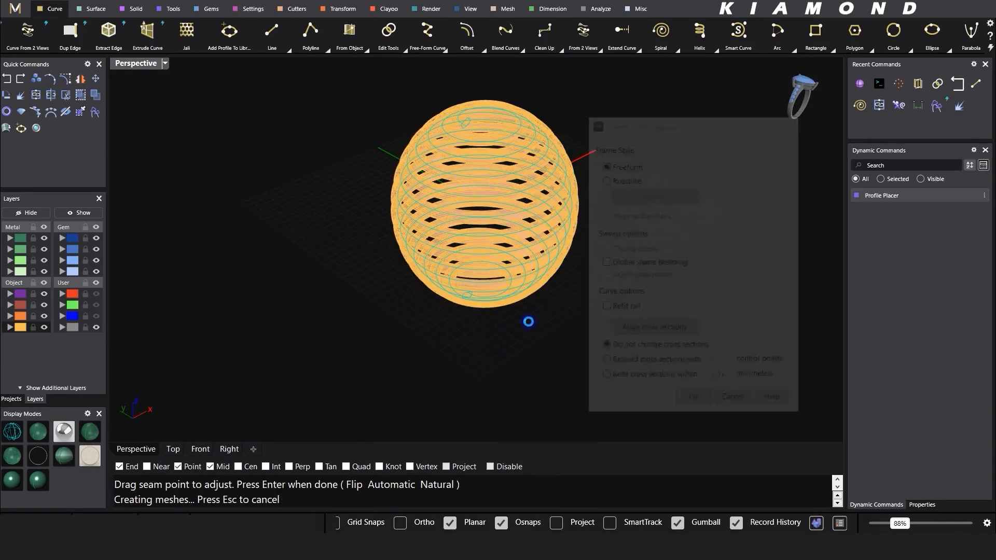
# Step: Show the coil rendered in gold and select the swept surface
pyautogui.click(89, 432)
pyautogui.moveTo(506, 270); pyautogui.dragTo(519, 249, button='right')
pyautogui.click(570, 277)
pyautogui.moveTo(570, 280)
pyautogui.mouseDown(button='right')
pyautogui.moveTo(592, 267)
pyautogui.moveTo(567, 282)
pyautogui.mouseUp(button='right')
pyautogui.scroll(3, 459, 149)
pyautogui.click(438, 140)
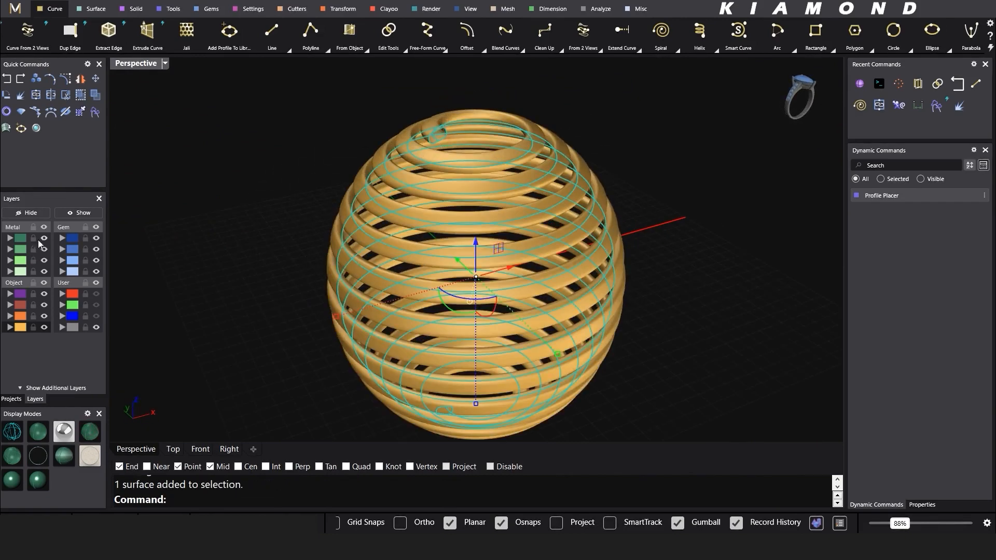
# Step: Move the coil onto the Metal 01 layer and shade it with isocurves
pyautogui.click(21, 238)
pyautogui.click(179, 223)
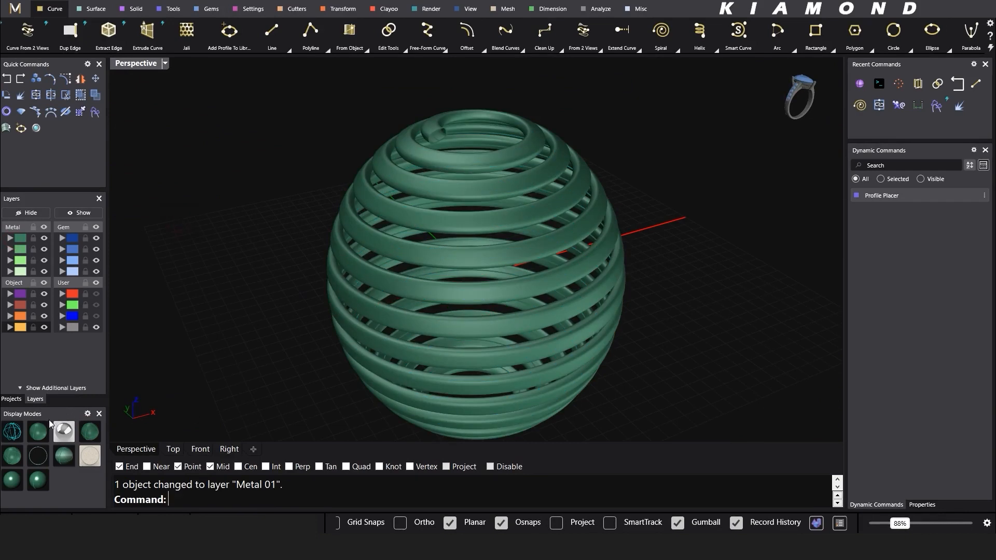
pyautogui.click(27, 430)
pyautogui.scroll(2, 451, 133)
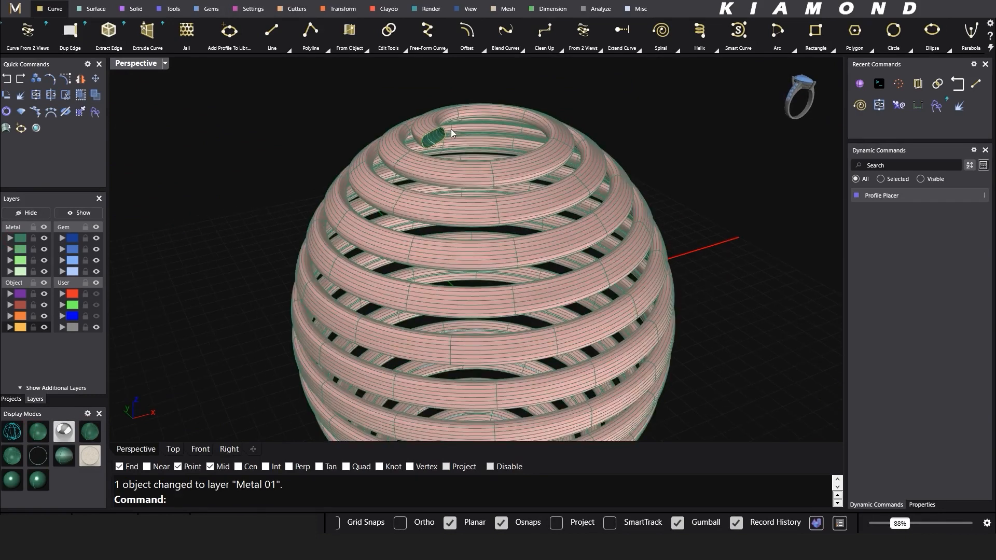
# Step: Cap the coil's top end with a Profile Cap domed to -0.3
pyautogui.click(479, 147)
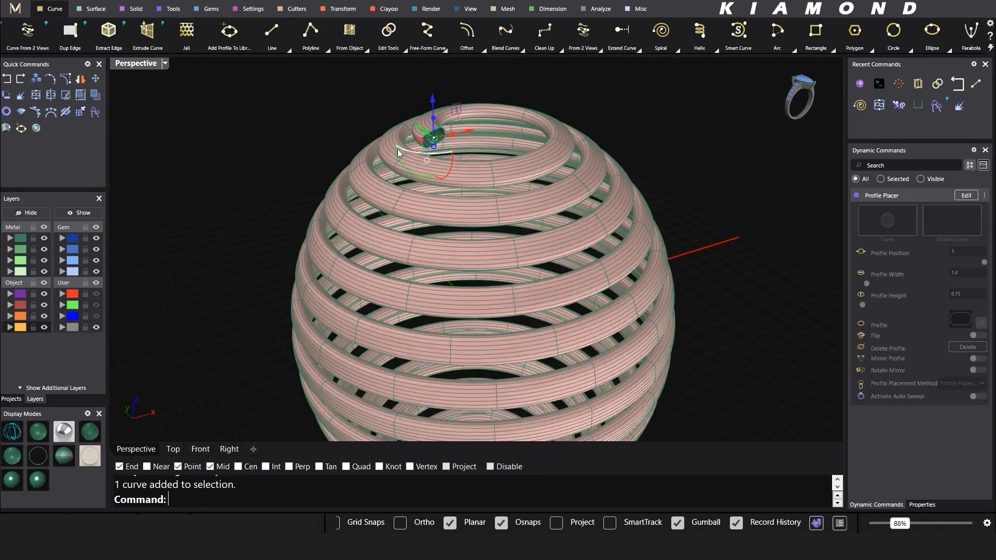
pyautogui.click(170, 9)
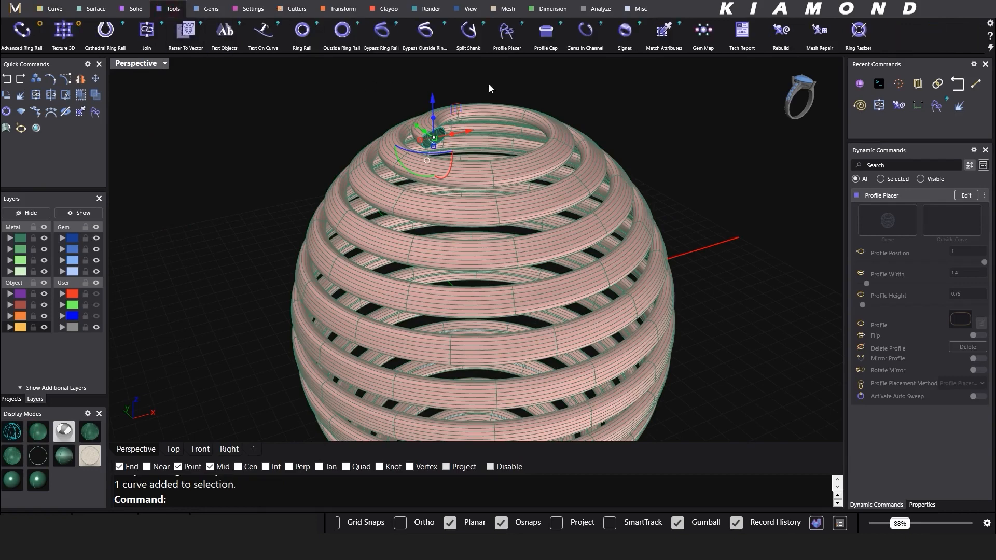
pyautogui.click(546, 30)
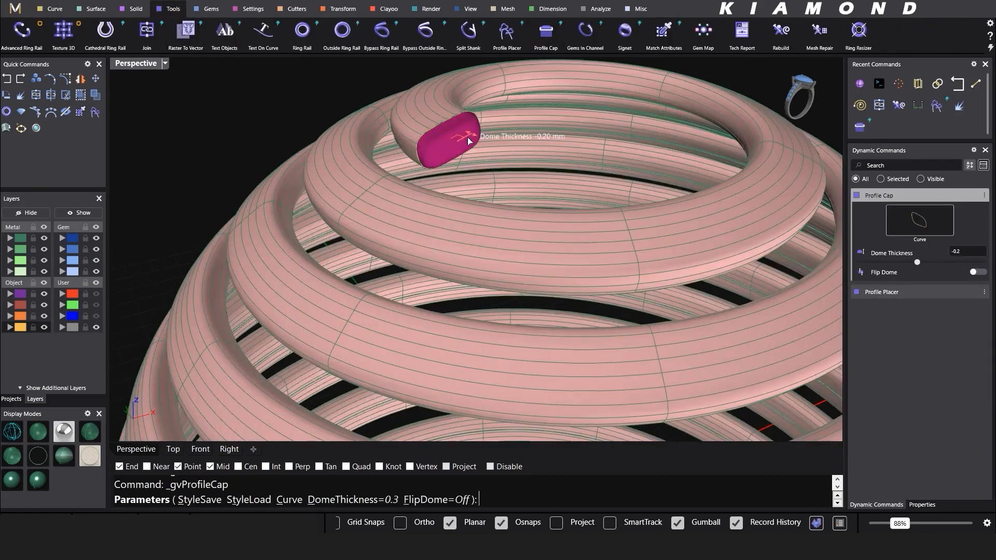
pyautogui.moveTo(468, 142); pyautogui.dragTo(471, 137)
pyautogui.rightClick(471, 137)
pyautogui.scroll(-8, 471, 136)
pyautogui.moveTo(471, 136)
pyautogui.mouseDown(button='right')
pyautogui.moveTo(483, 151)
pyautogui.moveTo(481, 136)
pyautogui.mouseUp(button='right')
pyautogui.scroll(4, 472, 313)
# Step: Cap the bottom tube end with a second Profile Cap
pyautogui.moveTo(472, 313); pyautogui.dragTo(535, 230, button='right')
pyautogui.scroll(-4, 534, 230)
pyautogui.scroll(5, 521, 231)
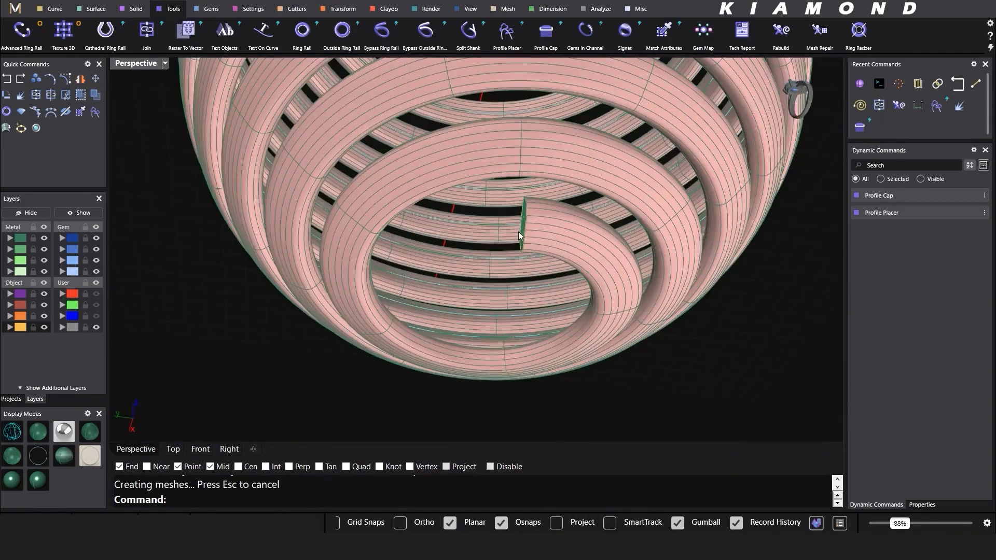
pyautogui.click(520, 232)
pyautogui.press('Return')
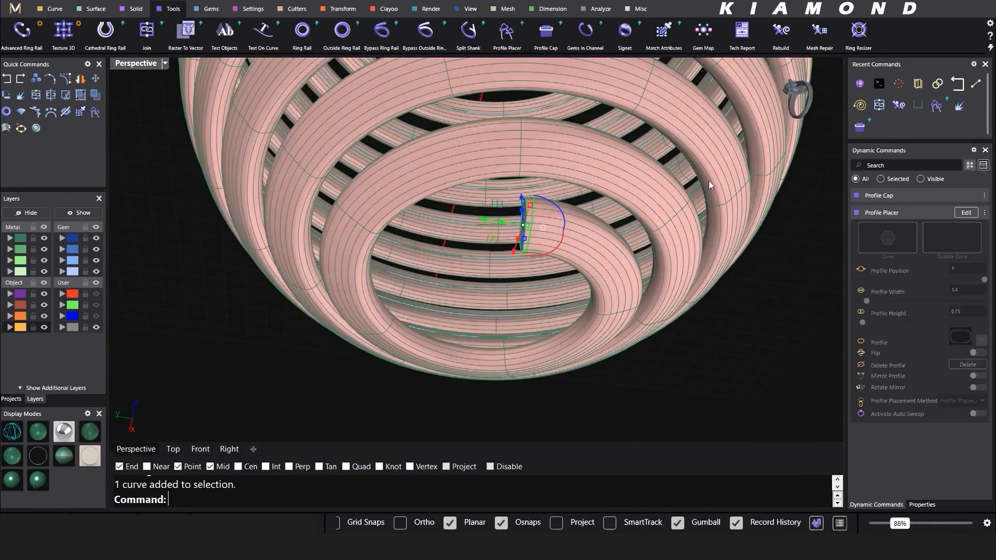
pyautogui.click(542, 37)
pyautogui.rightClick(521, 246)
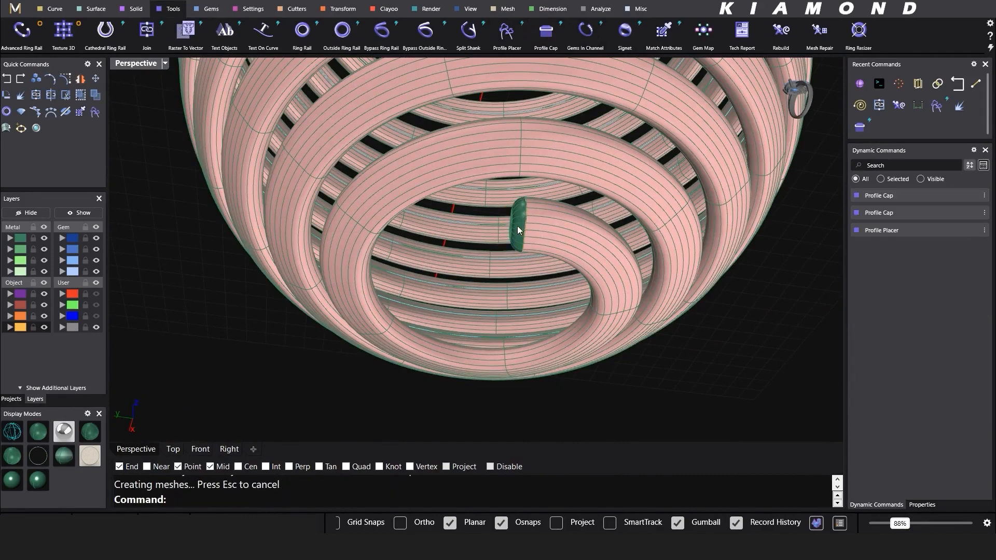
# Step: Select both end caps and join them to the coil
pyautogui.click(518, 230)
pyautogui.click(405, 270)
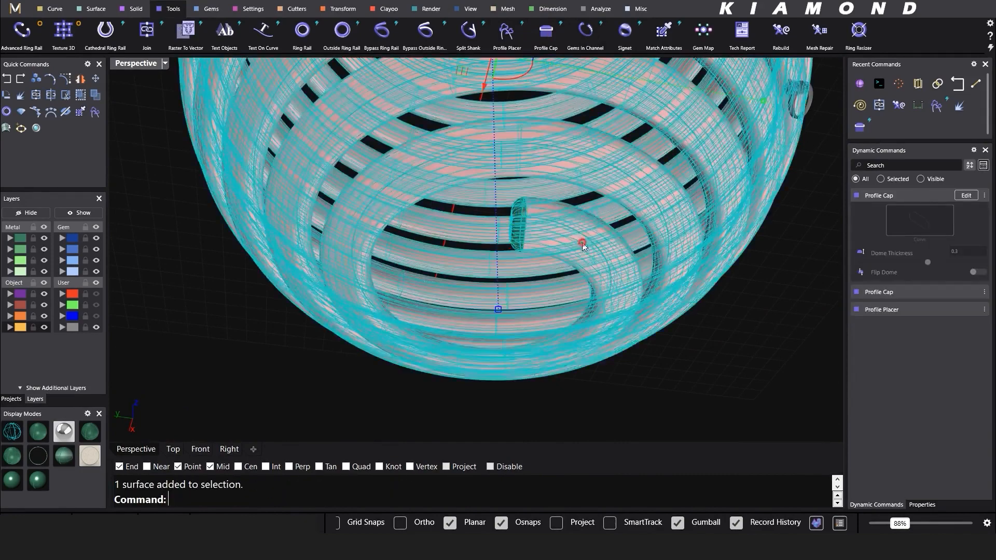
pyautogui.scroll(-8, 583, 243)
pyautogui.moveTo(598, 137); pyautogui.dragTo(574, 290, button='right')
pyautogui.scroll(8, 566, 264)
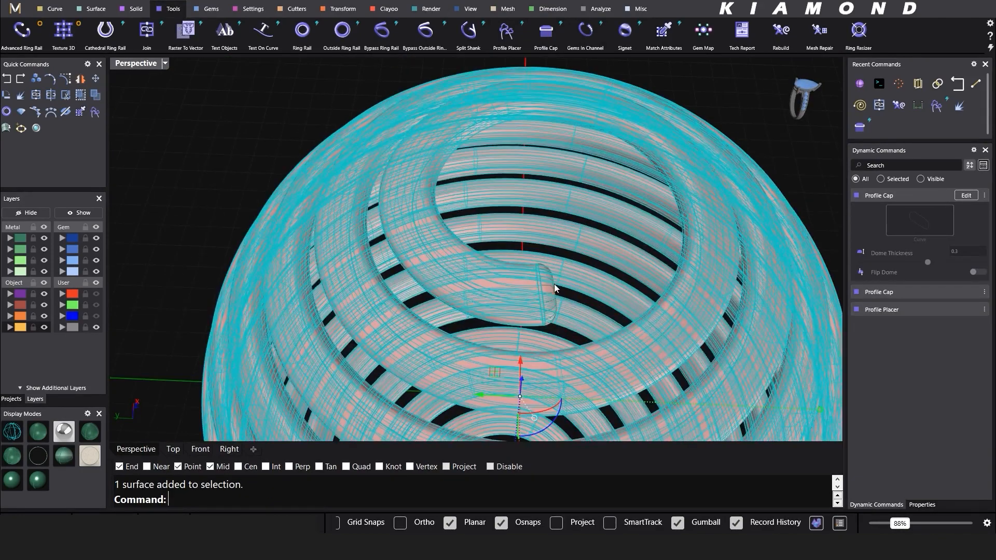
pyautogui.keyDown('shift'); pyautogui.click(552, 284); pyautogui.keyUp('shift')
pyautogui.scroll(-9, 356, 219)
pyautogui.moveTo(357, 220); pyautogui.dragTo(355, 168, button='right')
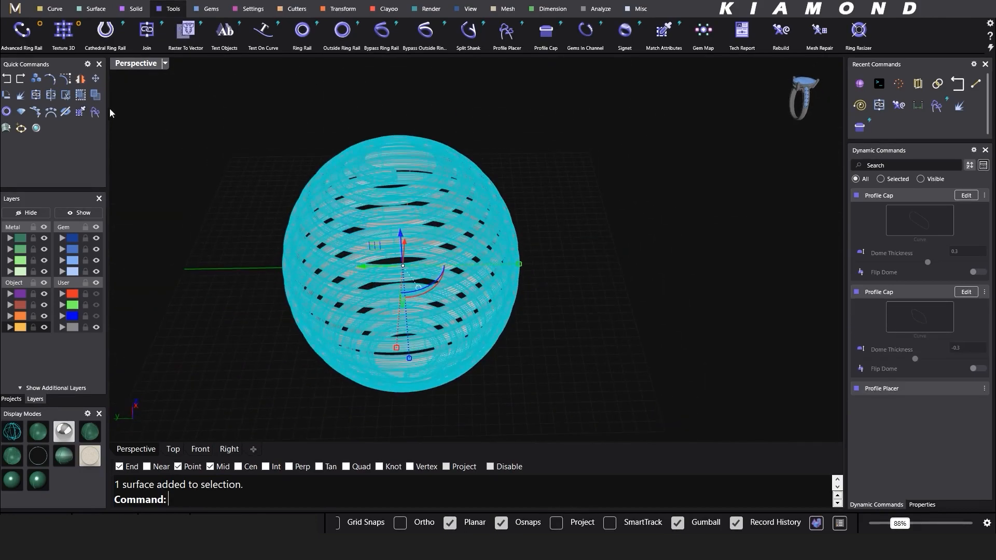
pyautogui.click(40, 98)
# Step: Check the joined polysurface's material and weight: White Gold-14k, 7.98 g
pyautogui.click(613, 227)
pyautogui.moveTo(469, 231); pyautogui.dragTo(467, 203, button='right')
pyautogui.click(449, 213)
pyautogui.click(363, 268)
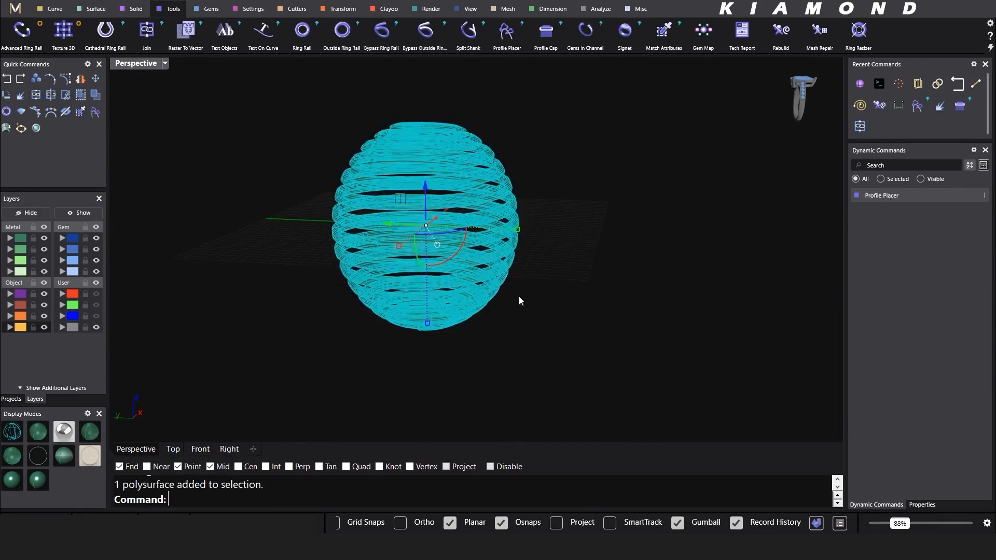
pyautogui.click(923, 505)
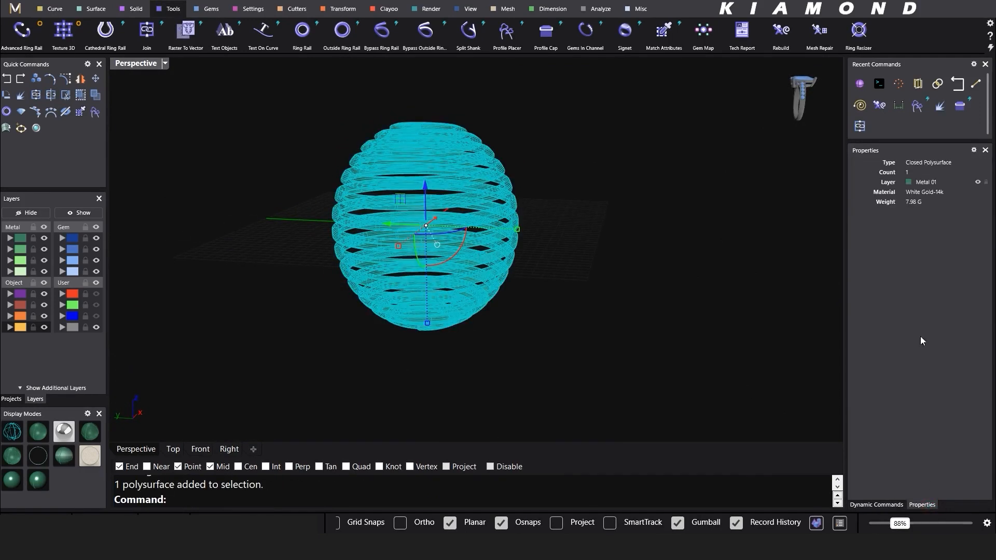
# Step: Turn off Show surface isocurves in Object Properties and close the panel
pyautogui.click(526, 306)
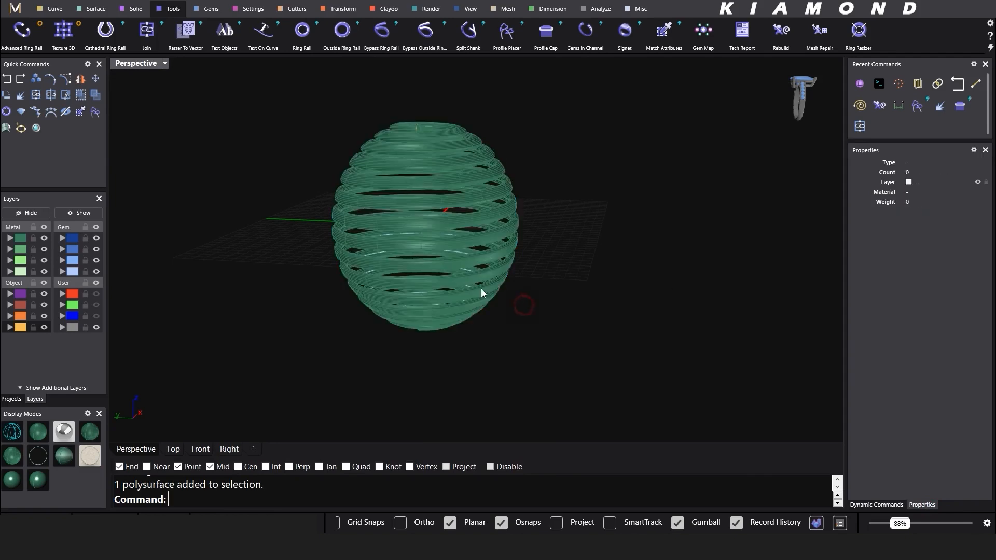
pyautogui.keyDown('shift'); pyautogui.moveTo(447, 274); pyautogui.dragTo(494, 311, button='right'); pyautogui.keyUp('shift')
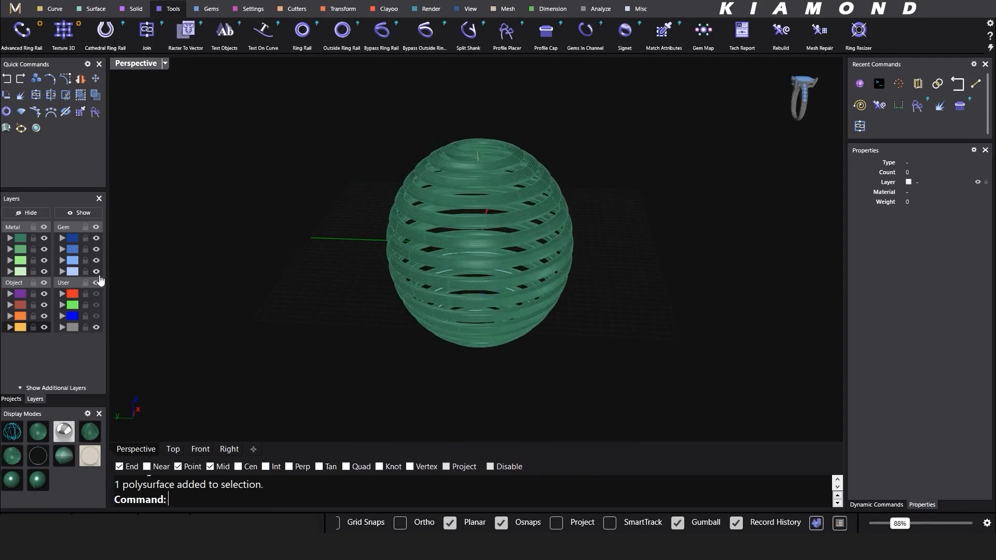
pyautogui.keyDown('shift'); pyautogui.moveTo(476, 160); pyautogui.dragTo(466, 173, button='right'); pyautogui.keyUp('shift')
pyautogui.click(466, 173)
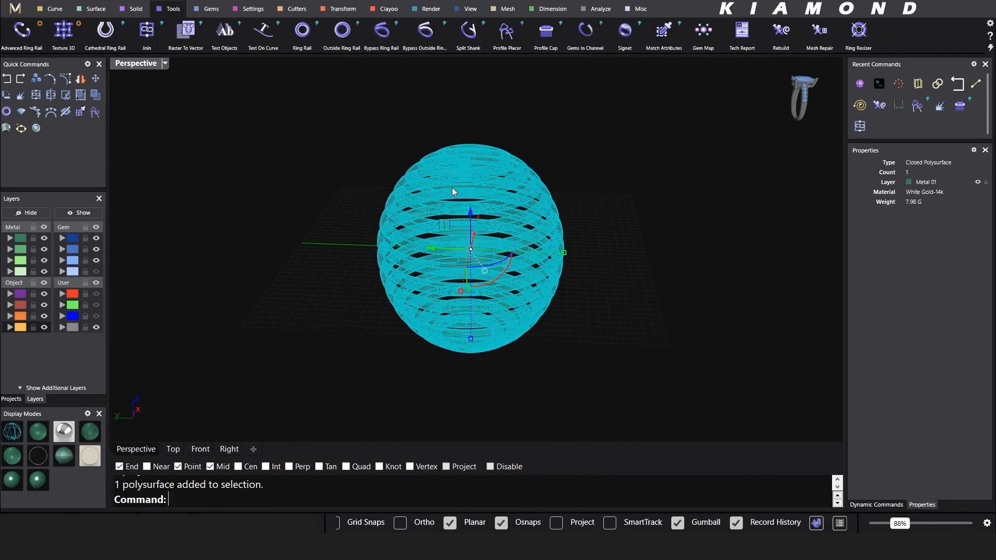
pyautogui.press('F3')
pyautogui.click(761, 347)
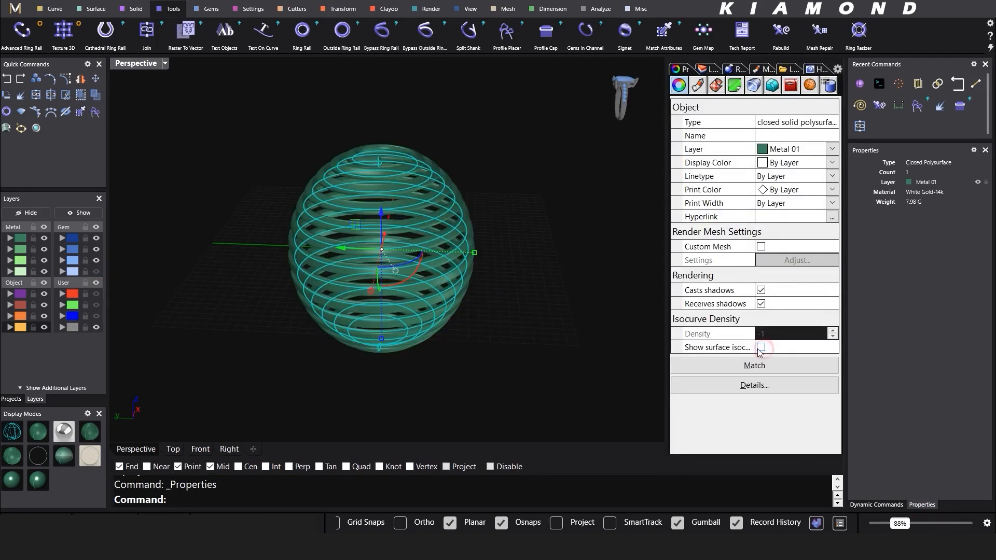
pyautogui.click(833, 70)
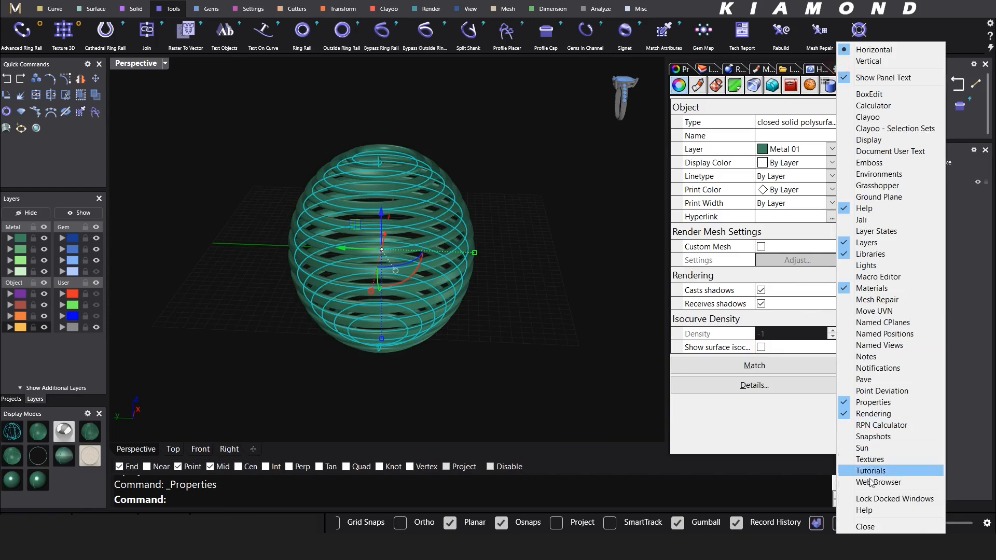
pyautogui.click(882, 525)
pyautogui.click(659, 411)
pyautogui.moveTo(528, 252); pyautogui.dragTo(562, 266, button='right')
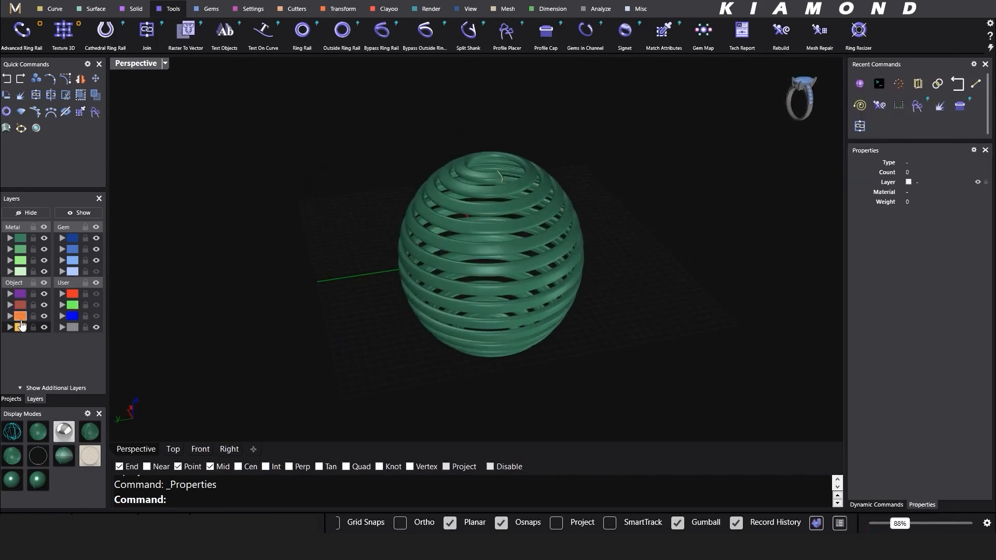
# Step: Extract an isocurve running along the coil surface
pyautogui.scroll(5, 488, 207)
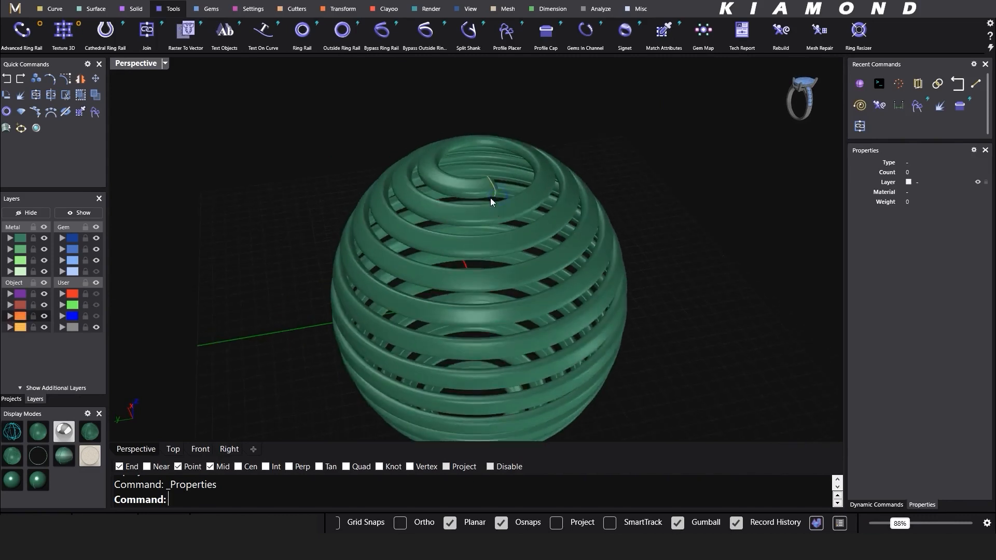
pyautogui.click(52, 9)
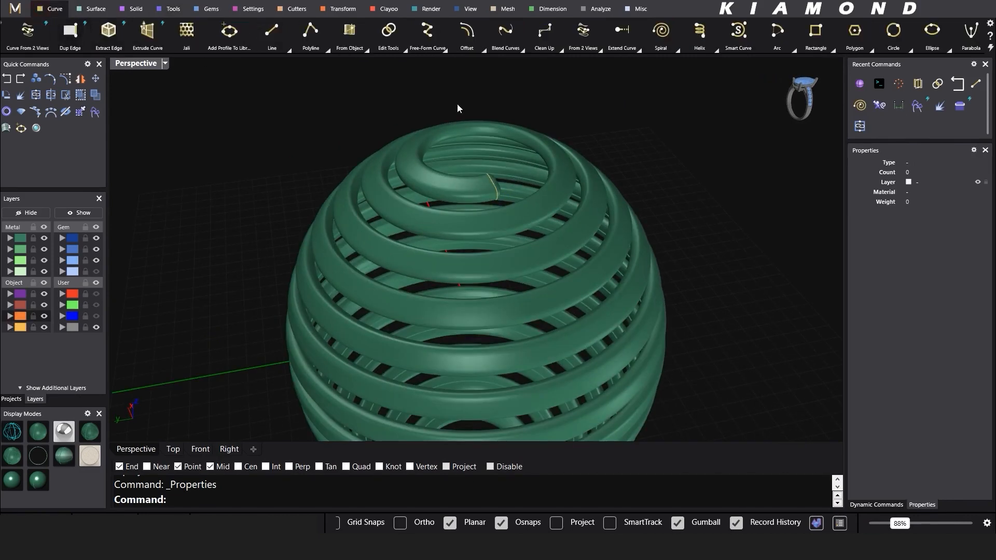
pyautogui.click(366, 48)
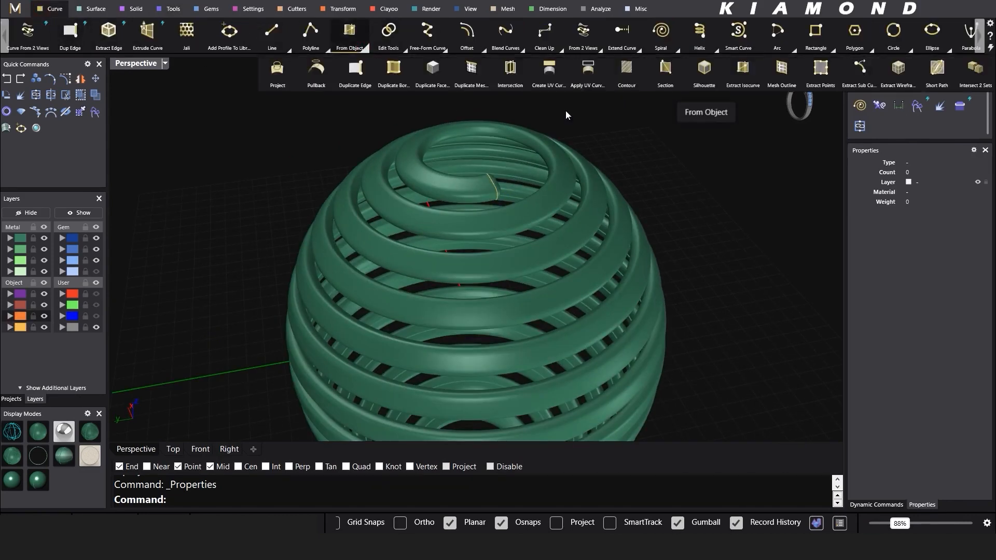
pyautogui.click(743, 68)
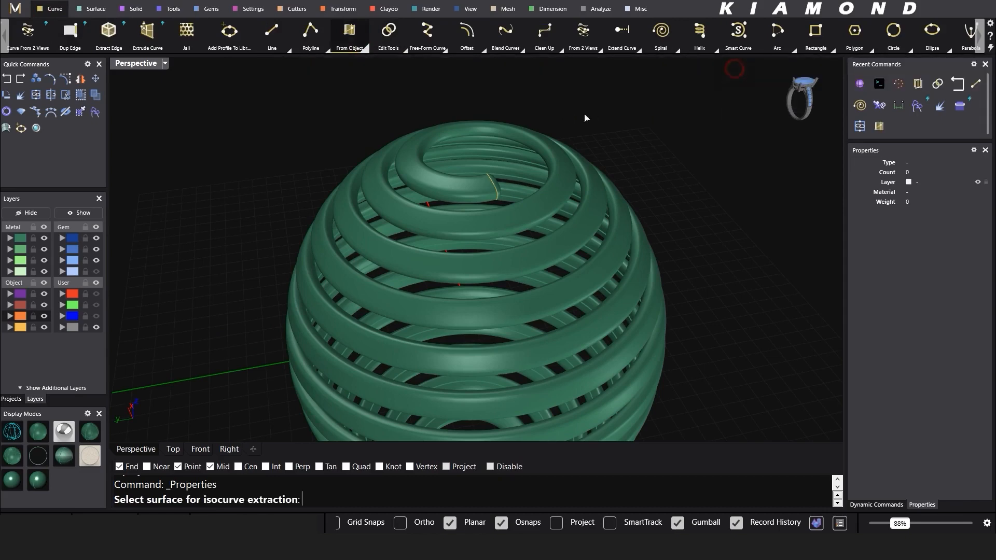
pyautogui.click(478, 189)
pyautogui.scroll(4, 482, 188)
pyautogui.scroll(-2, 481, 188)
pyautogui.click(498, 175)
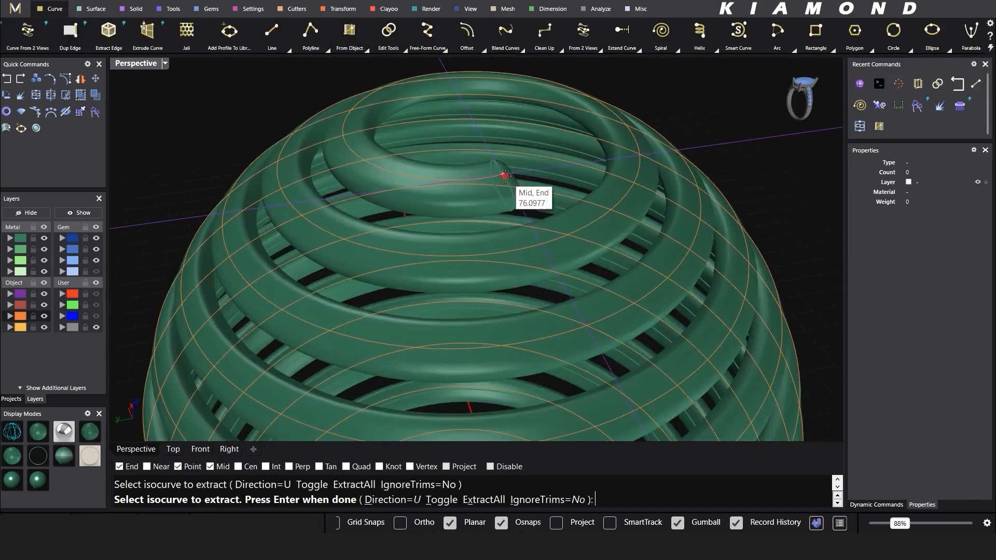
pyautogui.press('Return')
# Step: Select the extracted curve and apply Gems On Curve to it
pyautogui.scroll(-5, 579, 166)
pyautogui.moveTo(706, 157); pyautogui.dragTo(522, 341, button='right')
pyautogui.scroll(5, 524, 161)
pyautogui.moveTo(516, 165); pyautogui.dragTo(499, 211, button='right')
pyautogui.scroll(3, 499, 206)
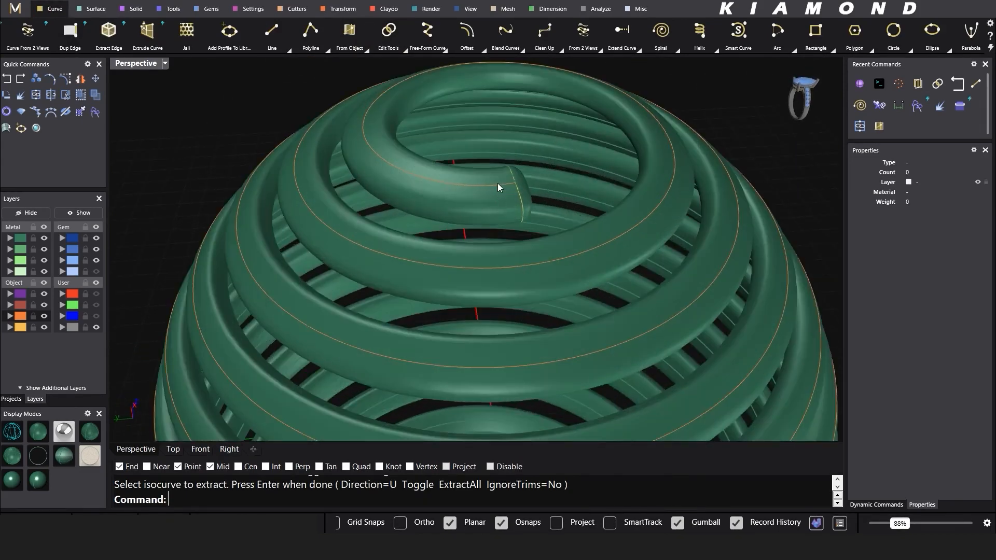
pyautogui.click(497, 183)
pyautogui.press('Return')
pyautogui.rightClick(497, 183)
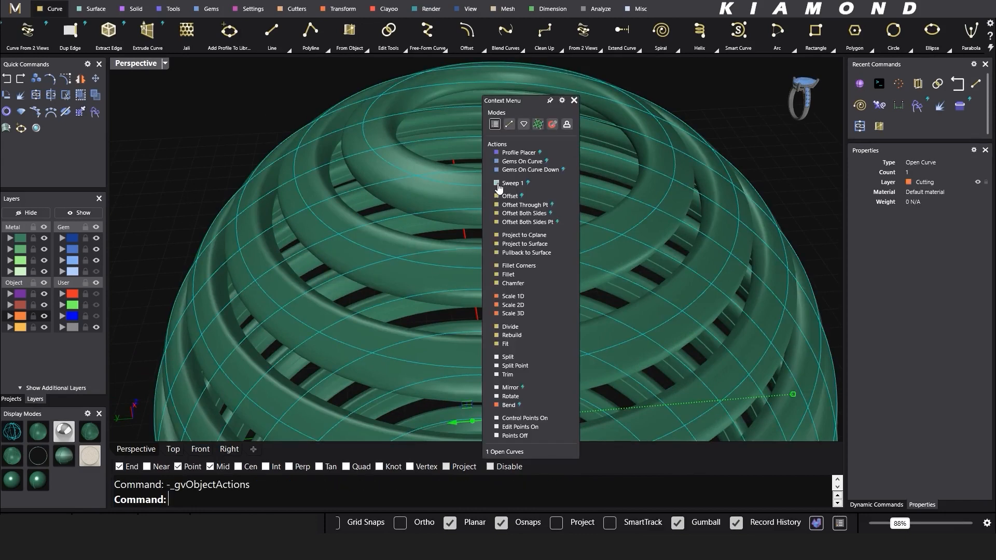
pyautogui.click(512, 162)
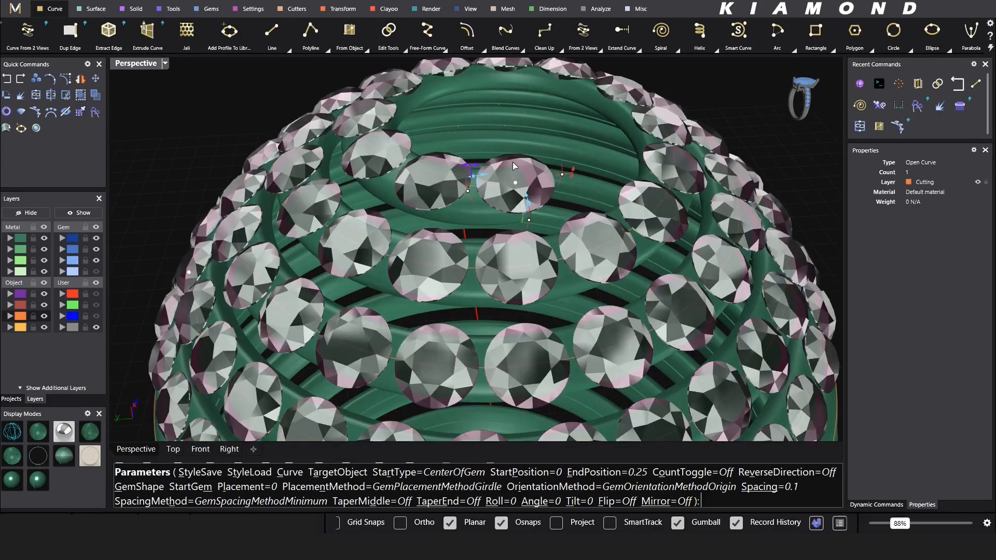
# Step: Shrink the round gems to 0.006 ct, 1.20 mm
pyautogui.click(883, 505)
pyautogui.click(919, 236)
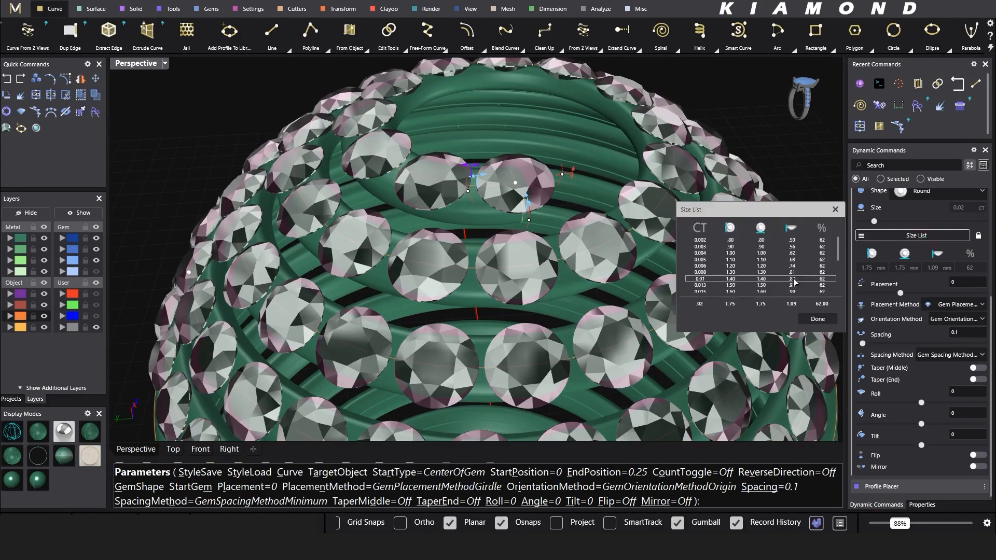
pyautogui.click(758, 272)
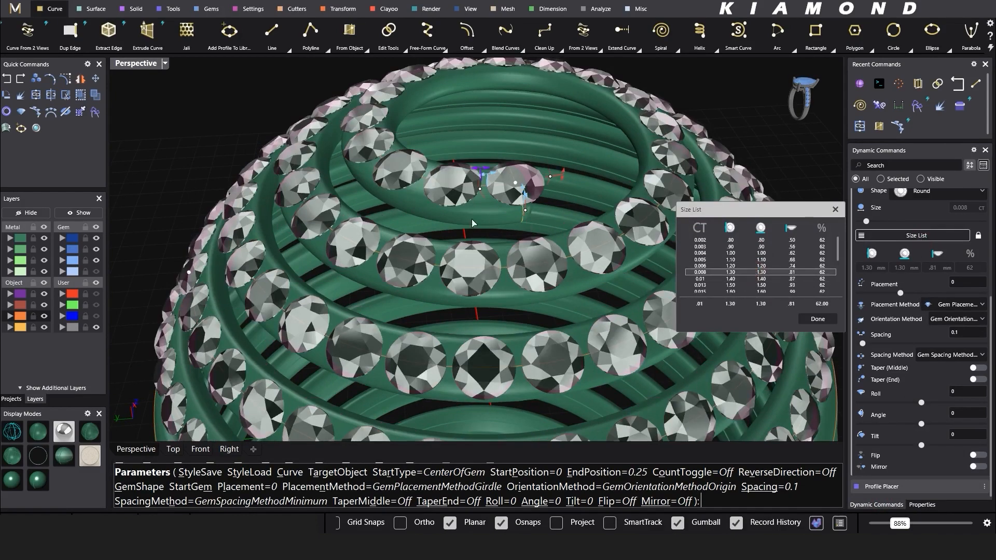
pyautogui.moveTo(472, 236); pyautogui.dragTo(486, 257, button='right')
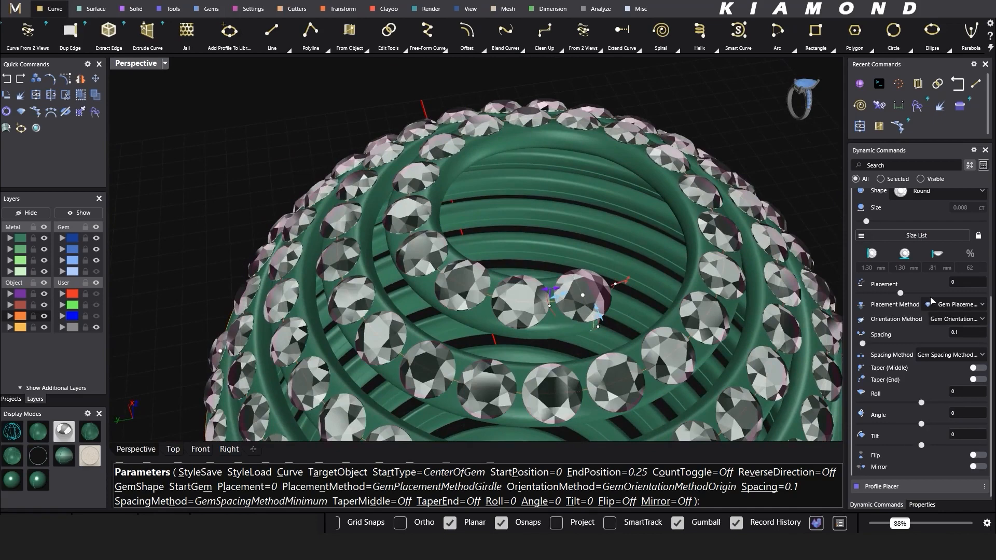
pyautogui.click(918, 236)
pyautogui.click(754, 265)
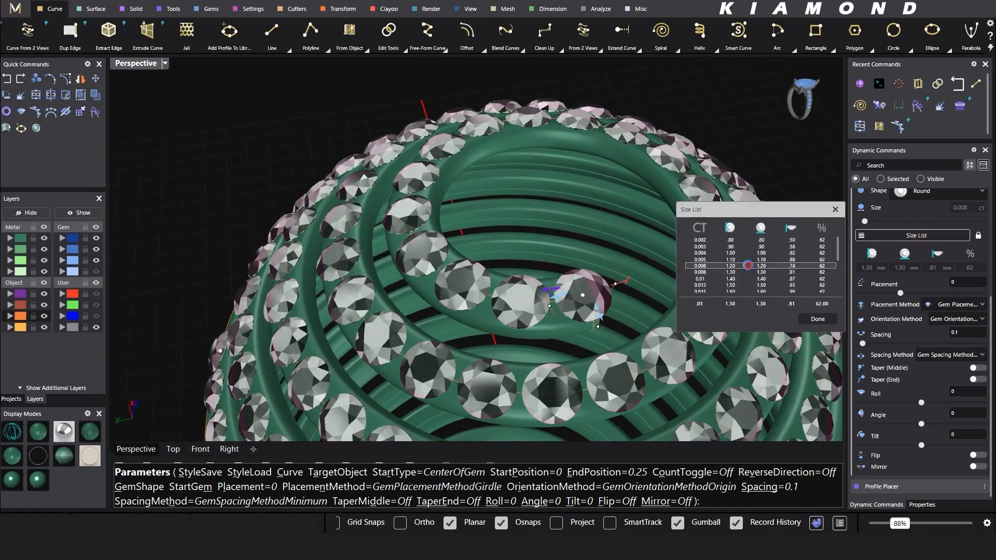
pyautogui.scroll(3, 610, 294)
# Step: Shift the gem row's start, then raise its End Position through 0.99 and 0.995 to 0.999
pyautogui.moveTo(592, 297); pyautogui.dragTo(544, 311)
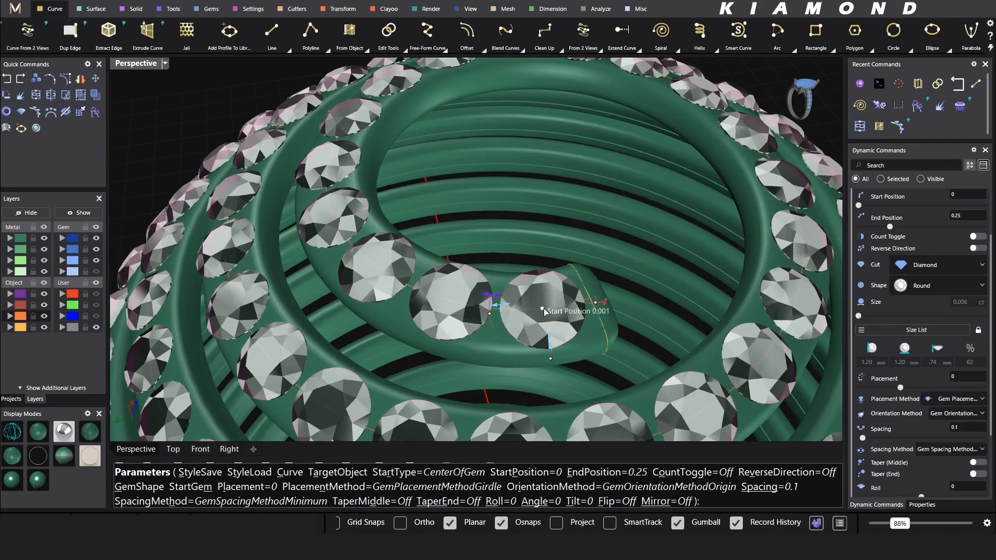
pyautogui.scroll(-5, 544, 308)
pyautogui.scroll(5, 596, 197)
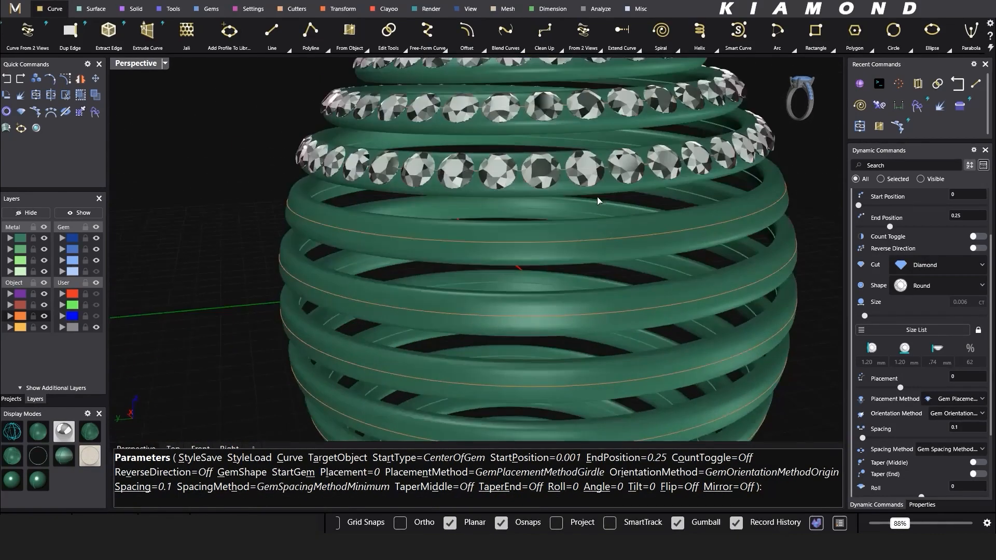
pyautogui.scroll(-3, 676, 234)
pyautogui.scroll(1, 957, 235)
pyautogui.click(969, 239)
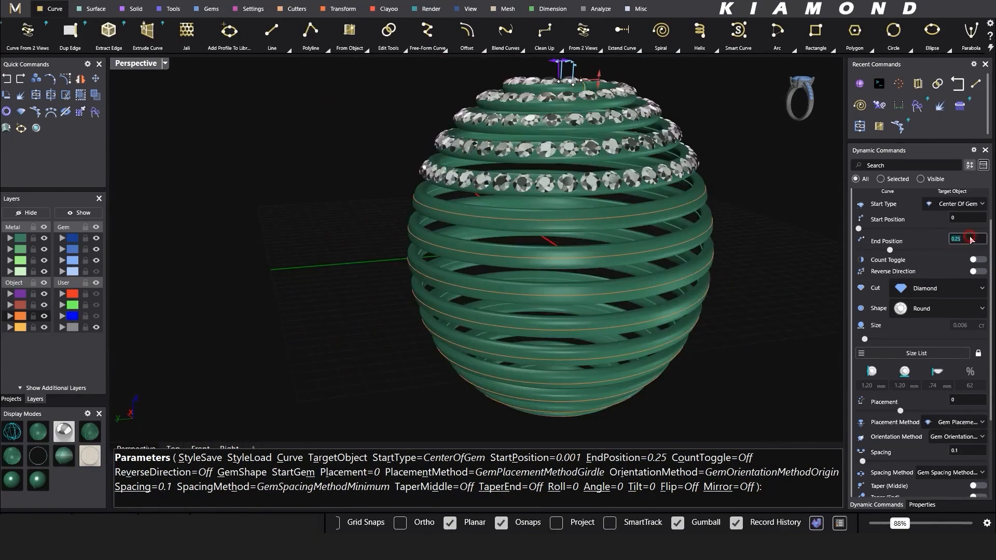
pyautogui.press('Return')
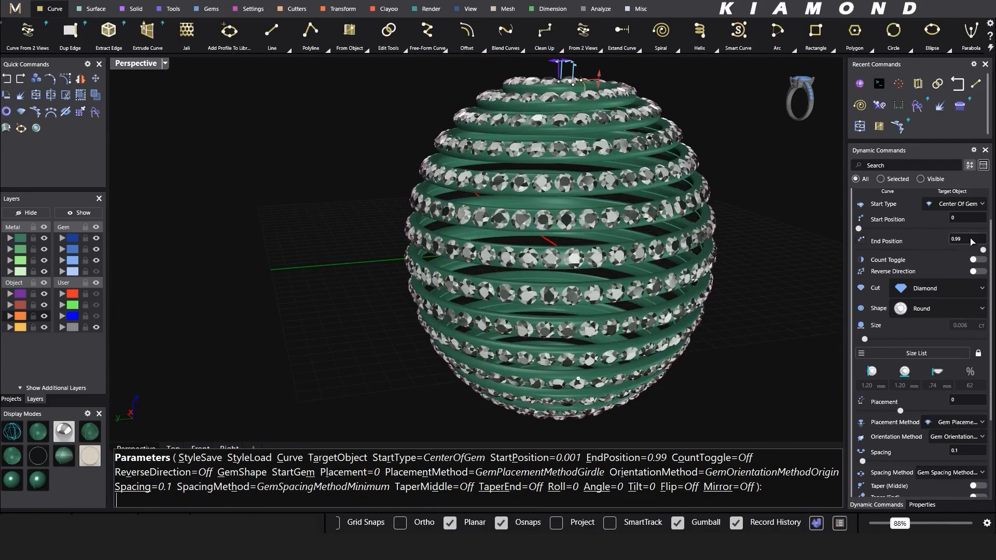
pyautogui.moveTo(518, 332); pyautogui.dragTo(579, 244, button='right')
pyautogui.scroll(6, 607, 269)
pyautogui.click(967, 241)
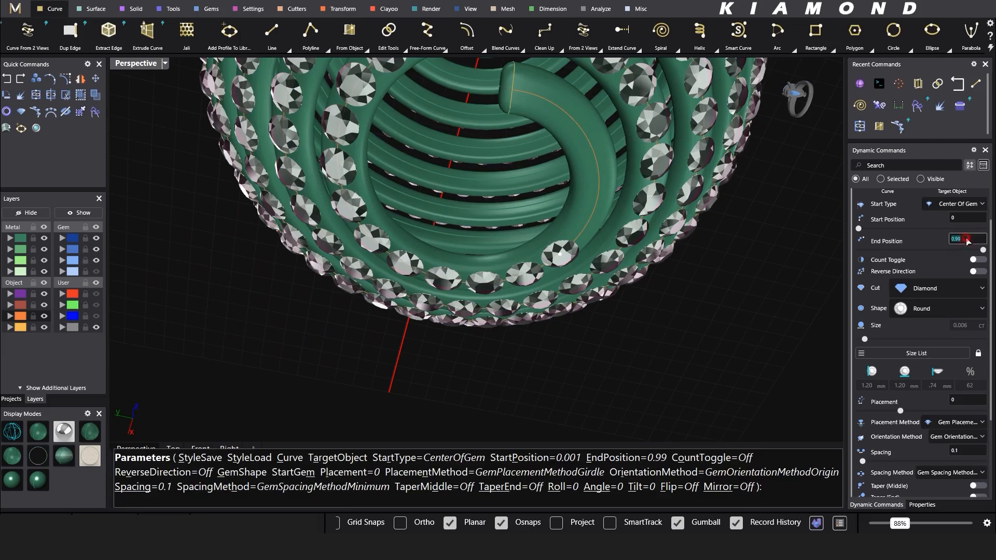
pyautogui.press('Return')
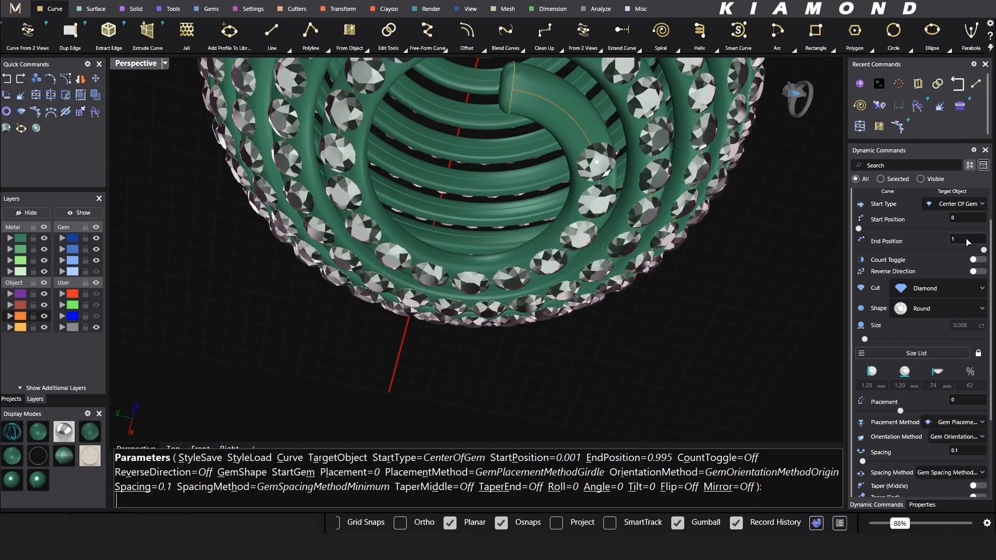
pyautogui.scroll(2, 942, 244)
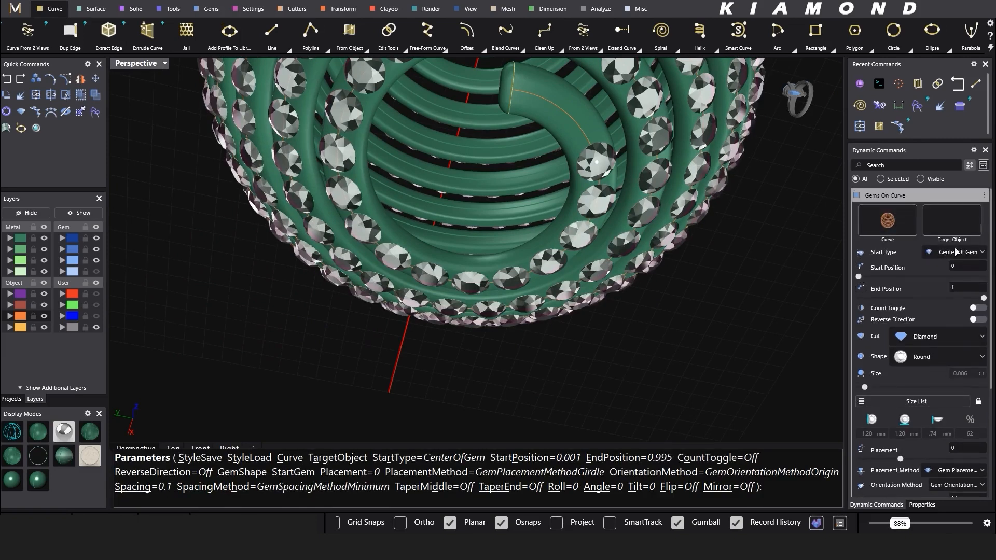
pyautogui.click(964, 290)
pyautogui.press('Return')
# Step: Set the green metal coil as the gems' Target Object
pyautogui.scroll(-4, 543, 205)
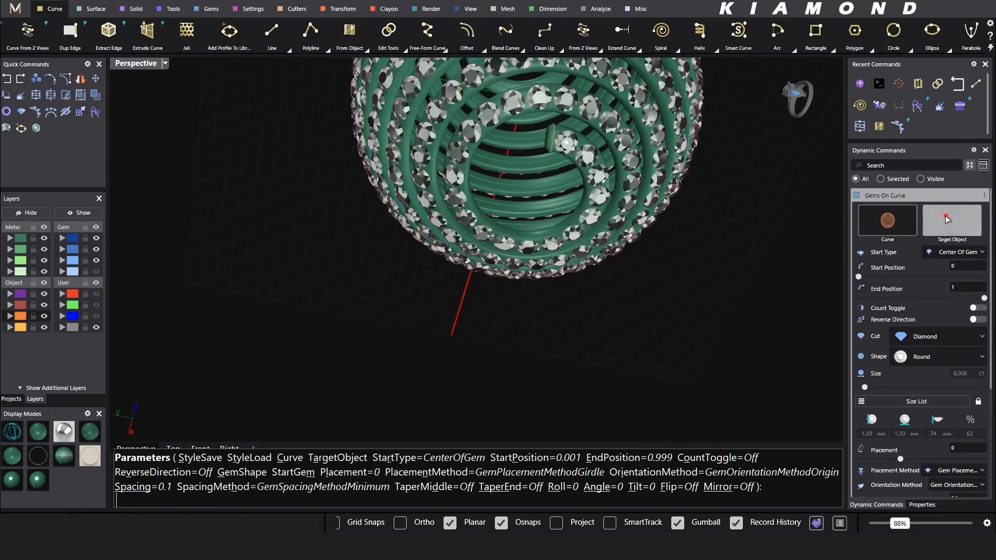
pyautogui.click(952, 221)
pyautogui.scroll(8, 627, 140)
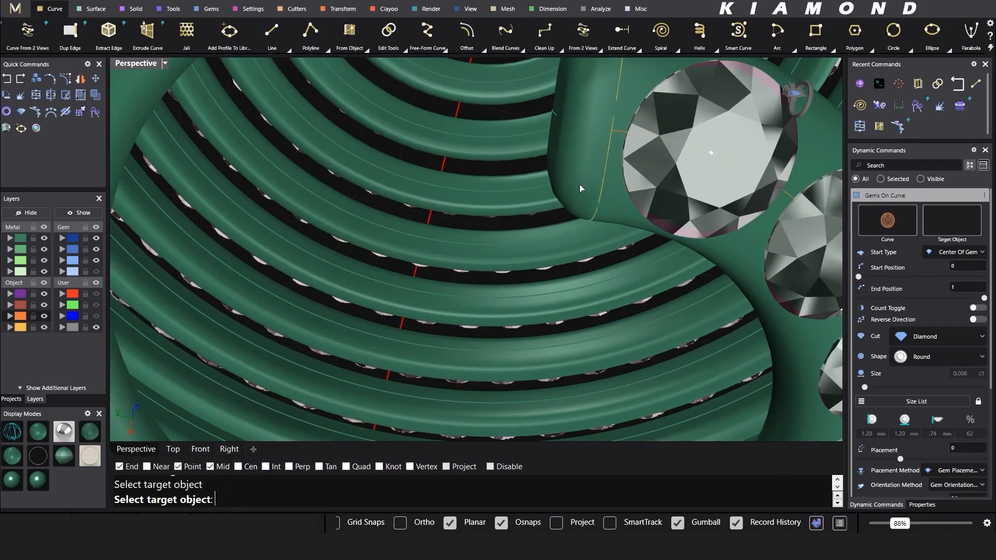
pyautogui.click(575, 146)
pyautogui.scroll(-8, 575, 145)
pyautogui.scroll(6, 618, 153)
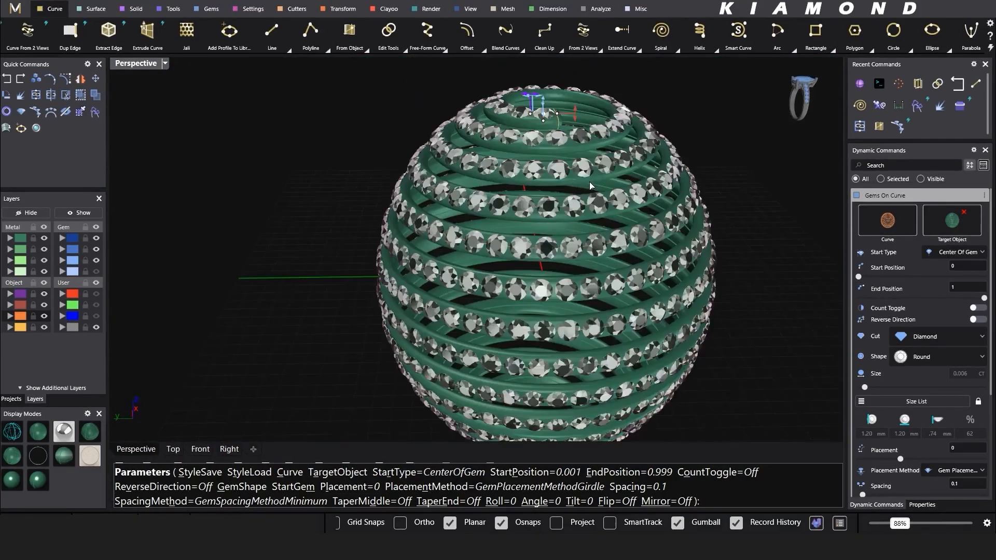
# Step: Commit the Gems On Curve run, placing 533 round diamonds along the whole coil
pyautogui.rightClick(769, 179)
pyautogui.keyDown('shift'); pyautogui.moveTo(557, 168); pyautogui.dragTo(433, 228, button='right'); pyautogui.keyUp('shift')
pyautogui.scroll(3, 447, 130)
pyautogui.click(328, 234)
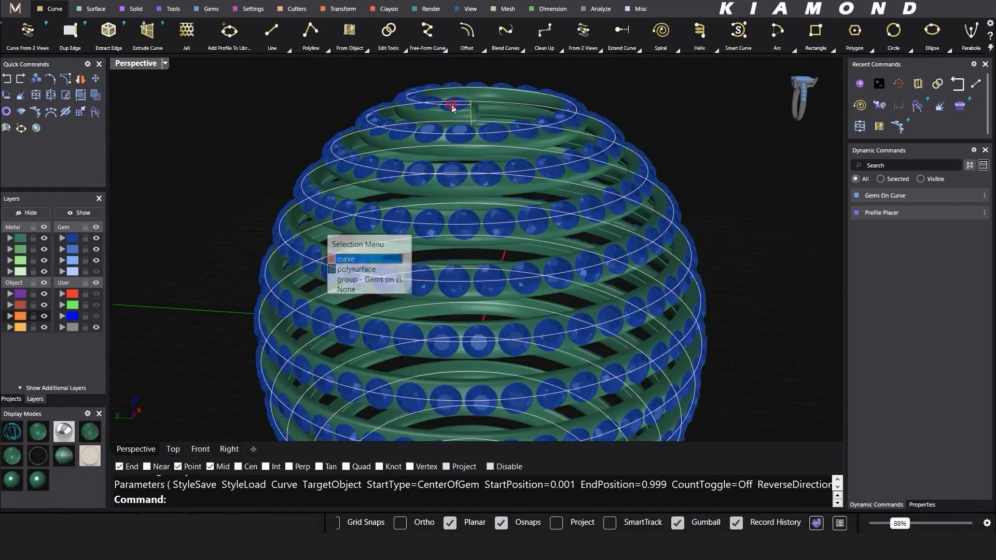
pyautogui.click(369, 281)
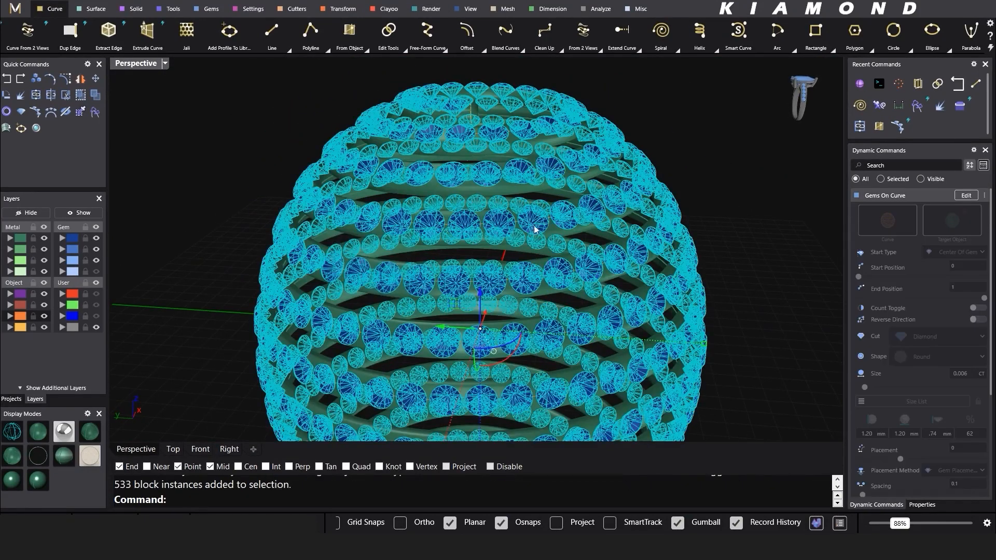
pyautogui.rightClick(697, 141)
# Step: Select the group of 533 gems and launch Prong Placer on them
pyautogui.scroll(-5, 569, 131)
pyautogui.moveTo(525, 180); pyautogui.dragTo(548, 166, button='right')
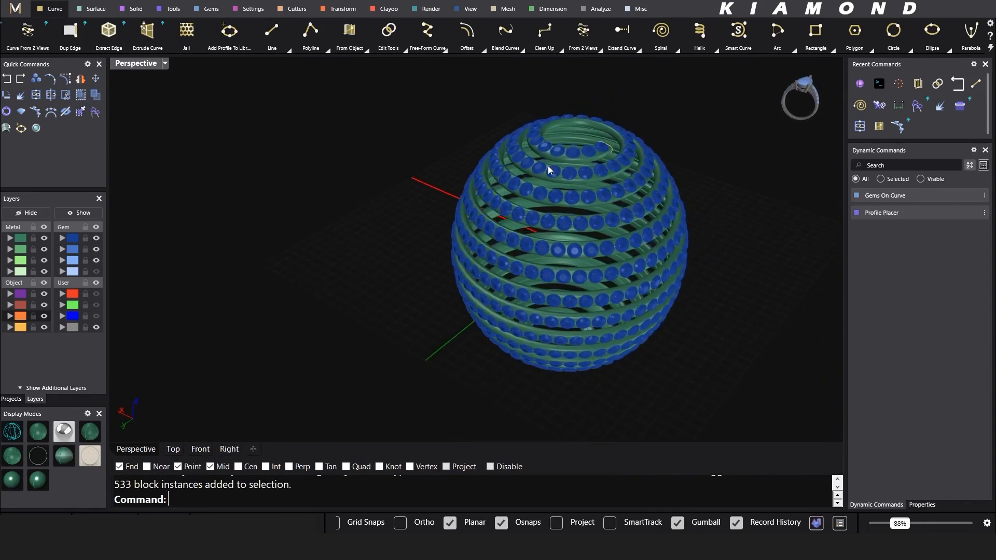
pyautogui.scroll(4, 570, 154)
pyautogui.click(574, 151)
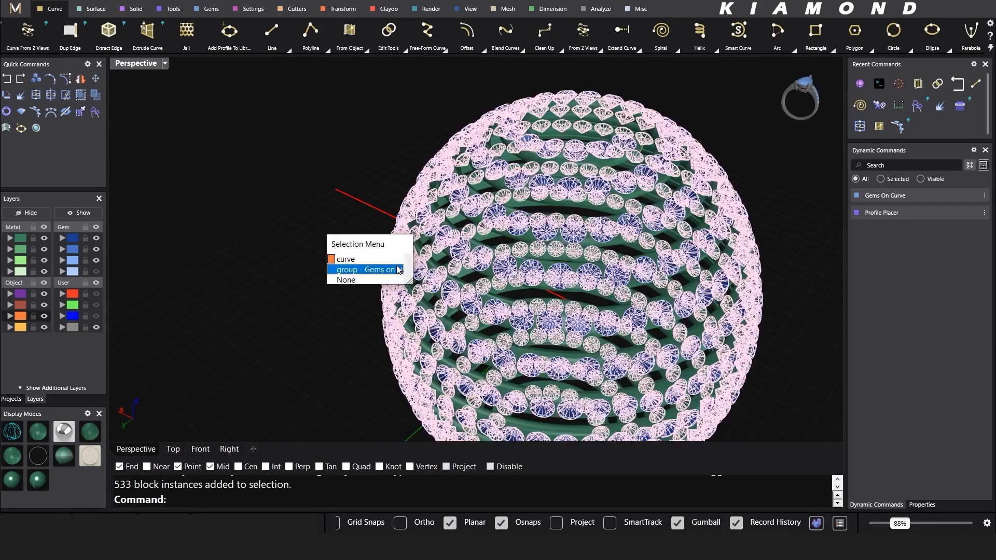
pyautogui.click(398, 270)
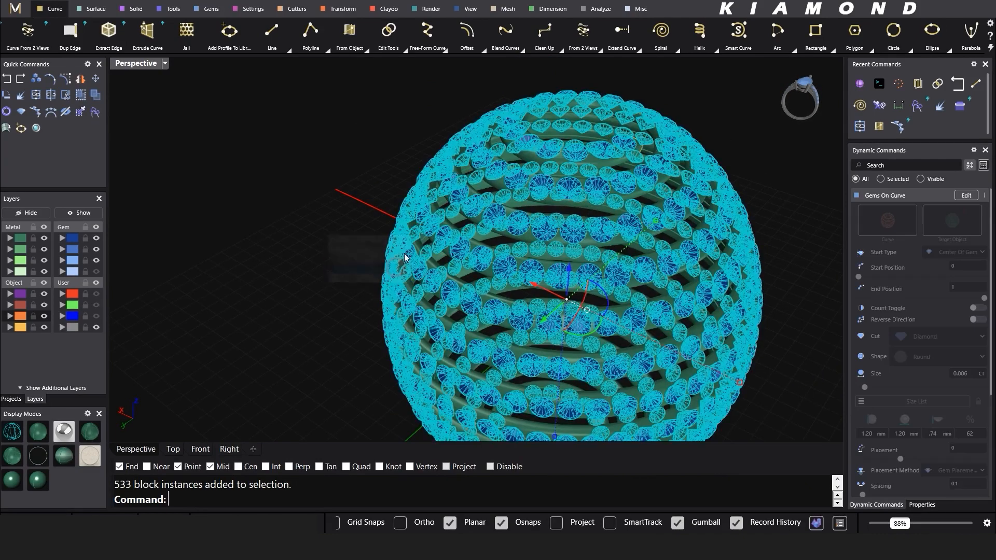
pyautogui.rightClick(511, 180)
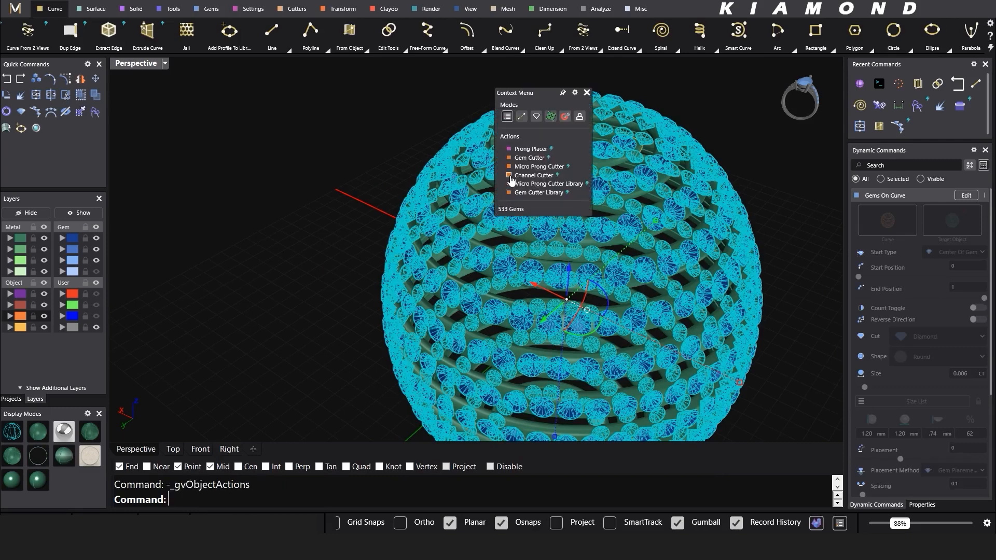
pyautogui.click(532, 149)
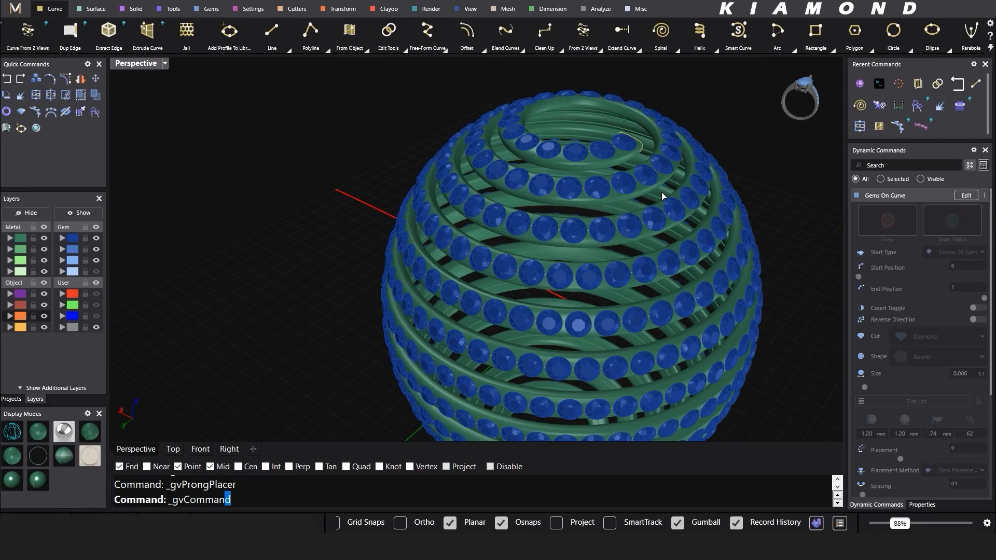
# Step: Set the Prong Placer prong depth to 0.4
pyautogui.moveTo(600, 205); pyautogui.dragTo(646, 158, button='right')
pyautogui.scroll(8, 498, 158)
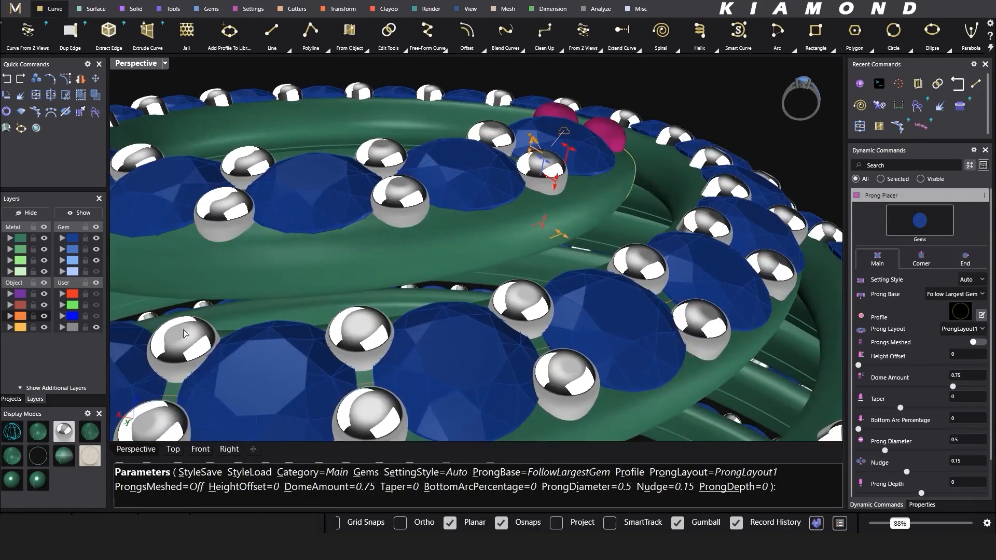
pyautogui.click(12, 431)
pyautogui.click(956, 483)
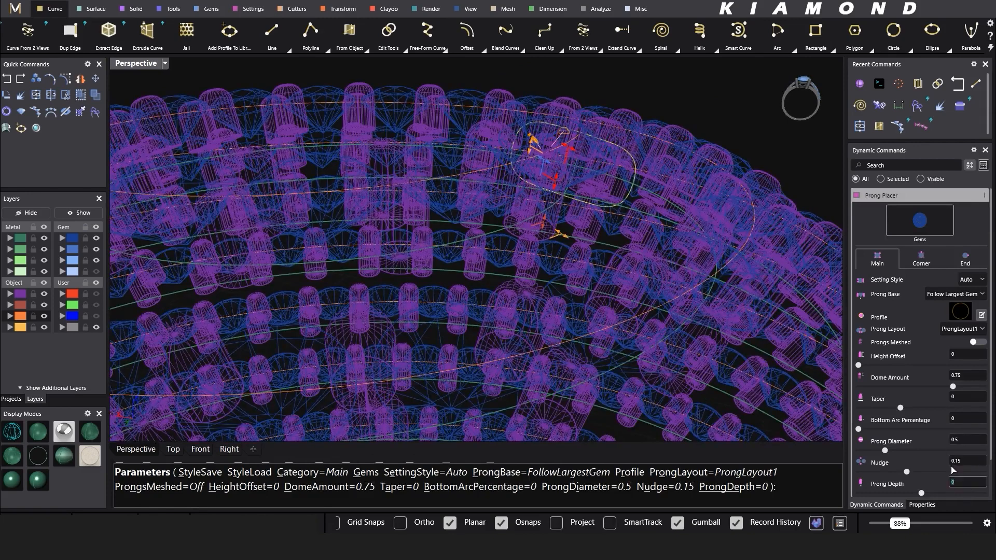
pyautogui.write('.5')
pyautogui.press('BackSpace')
pyautogui.write('4')
pyautogui.press('Return')
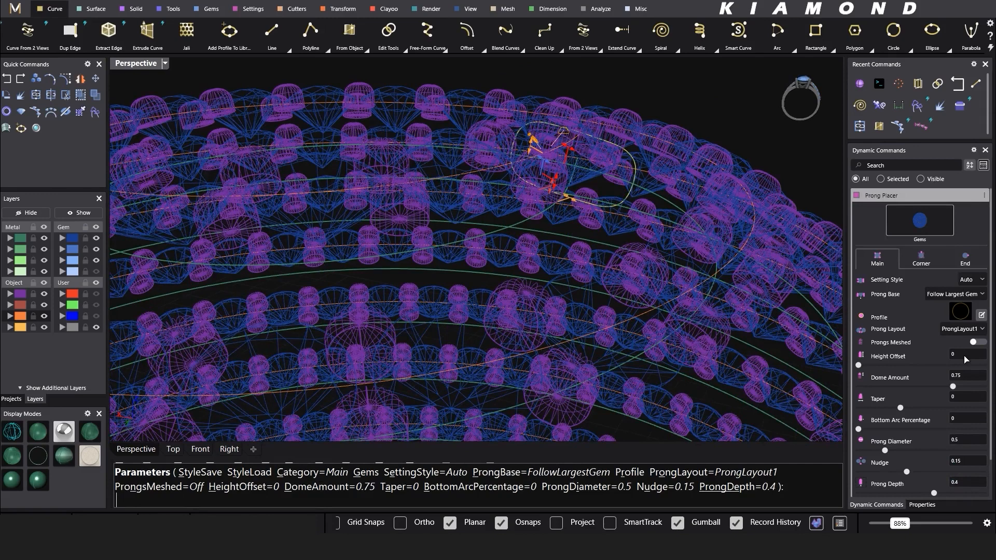
# Step: Set the prong height offset to 0.15 and build prongs on every gem
pyautogui.click(42, 429)
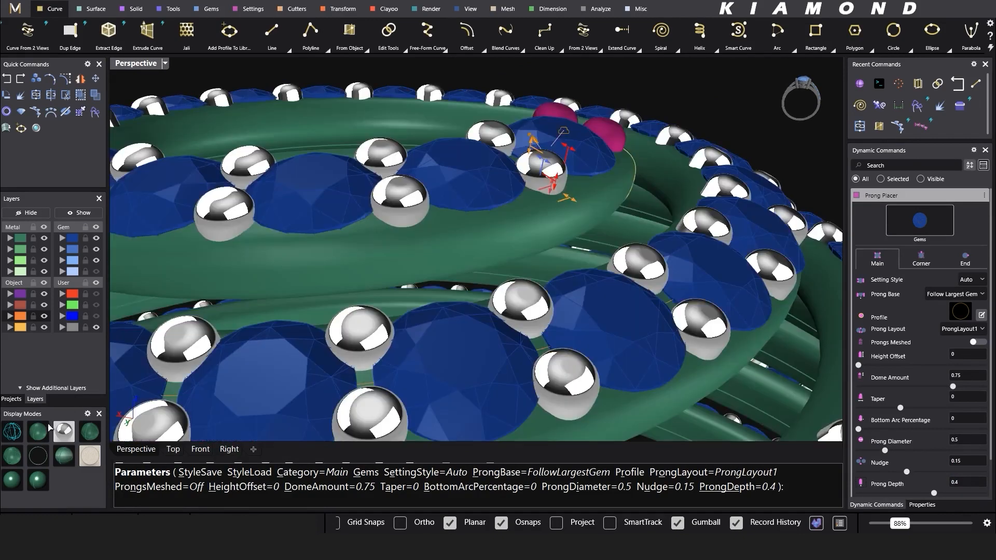
pyautogui.click(965, 354)
pyautogui.write('0.15')
pyautogui.press('Return')
pyautogui.scroll(-5, 626, 192)
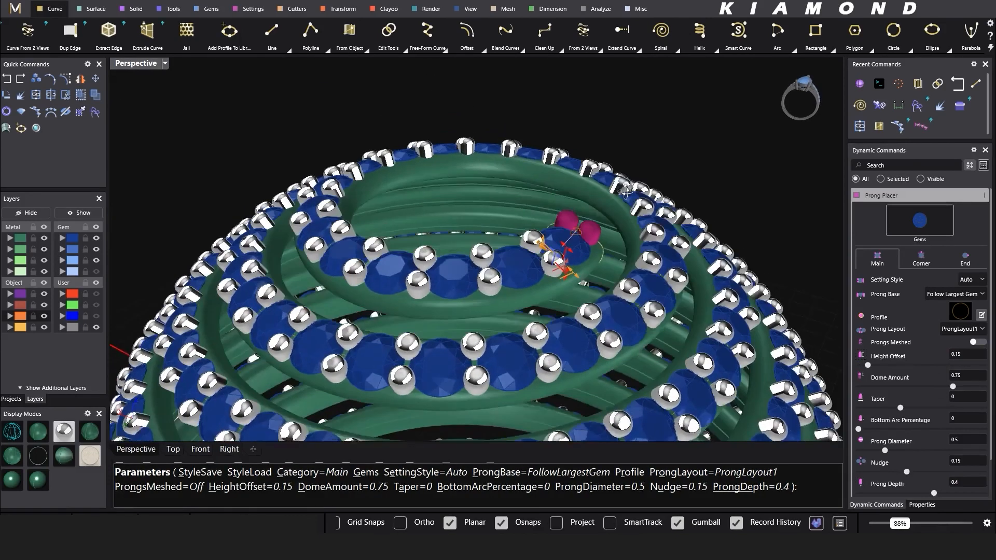
pyautogui.moveTo(626, 192); pyautogui.dragTo(627, 196, button='right')
pyautogui.rightClick(627, 197)
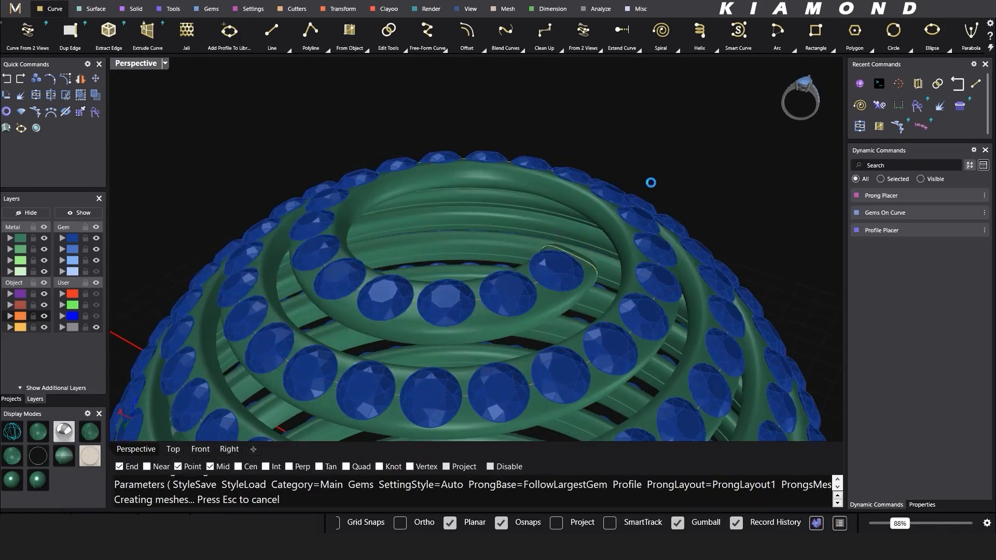
pyautogui.scroll(-3, 605, 155)
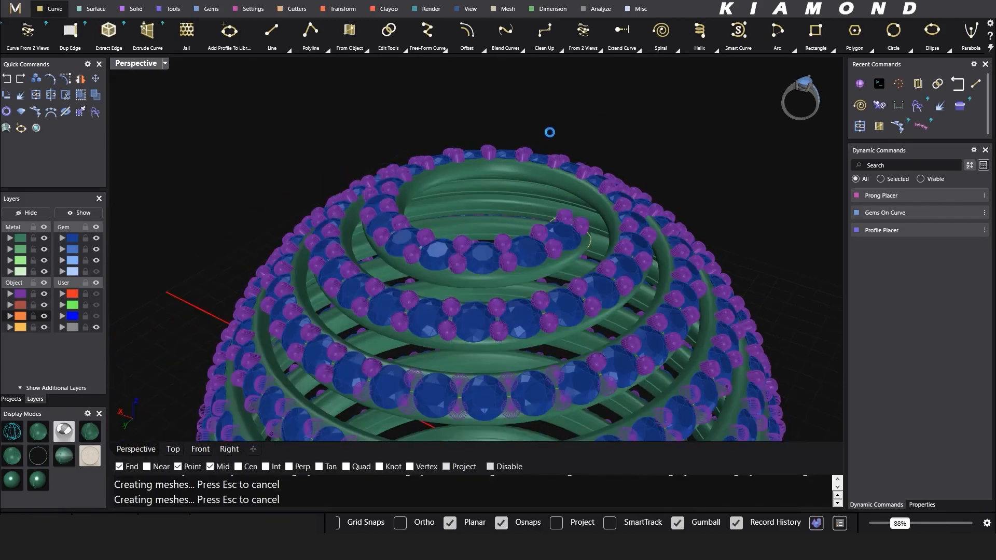
pyautogui.scroll(-4, 550, 132)
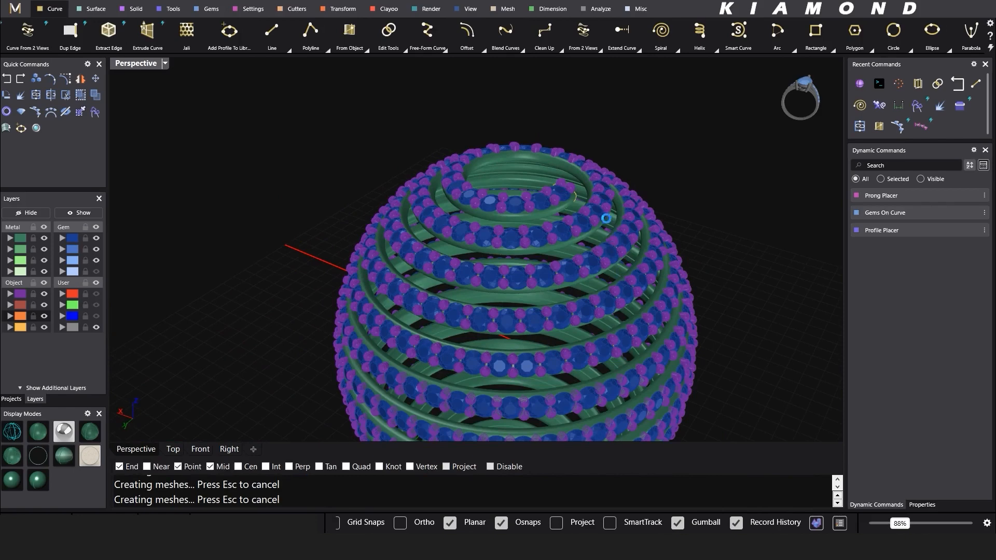
pyautogui.scroll(-2, 580, 176)
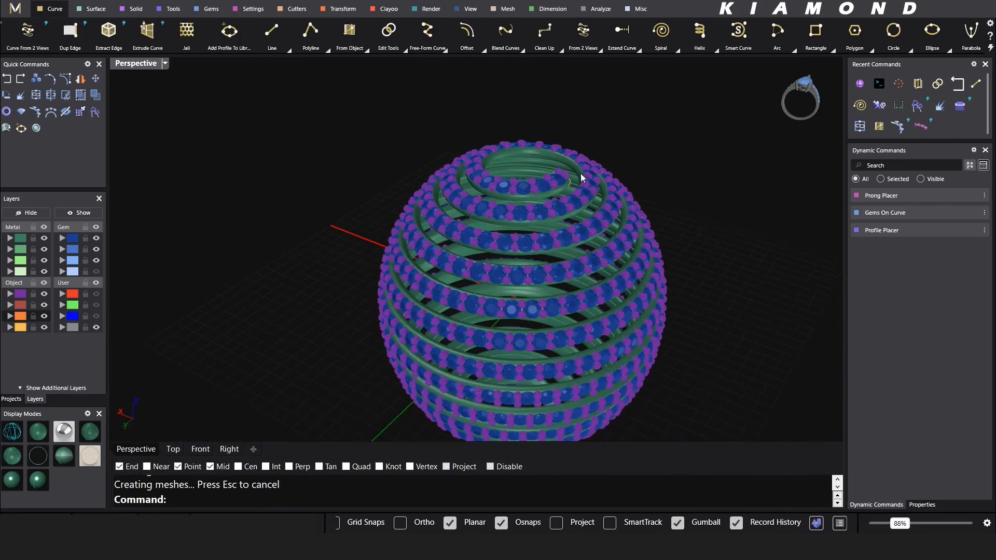
# Step: Move all 1068 prongs onto the Metal 01 layer
pyautogui.click(10, 294)
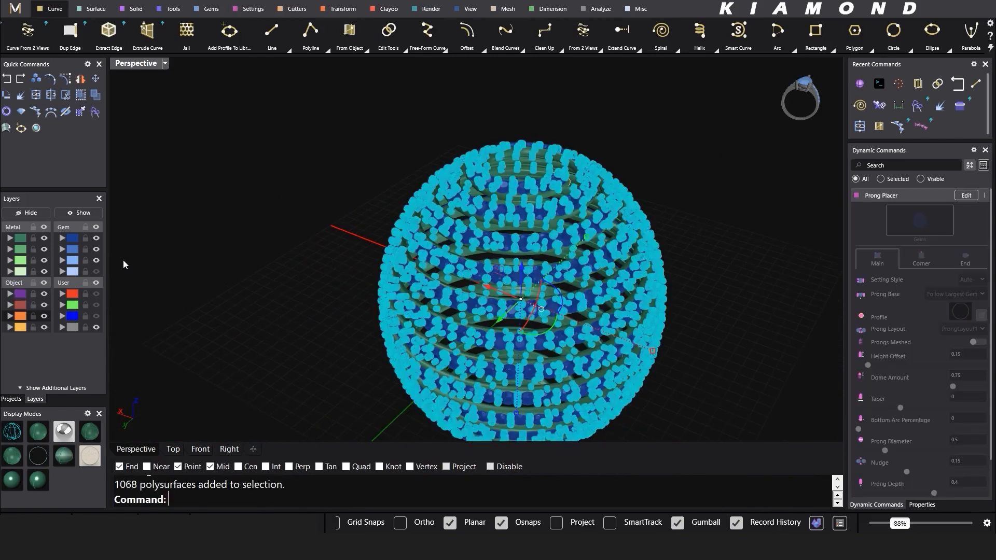
pyautogui.rightClick(20, 239)
pyautogui.press('Escape')
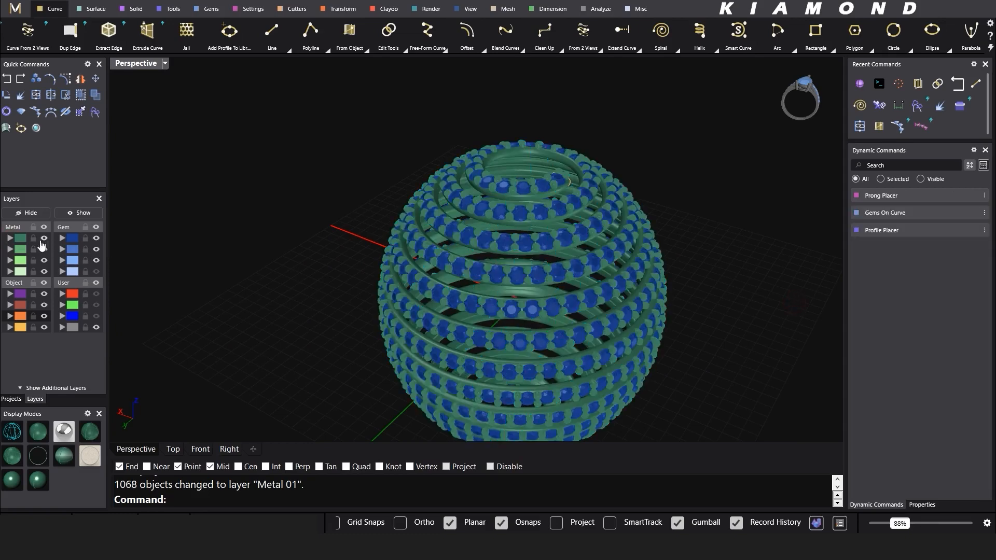
# Step: Select everything on the Metal layer and check its 8.34 g weight in Properties
pyautogui.click(21, 239)
pyautogui.click(922, 505)
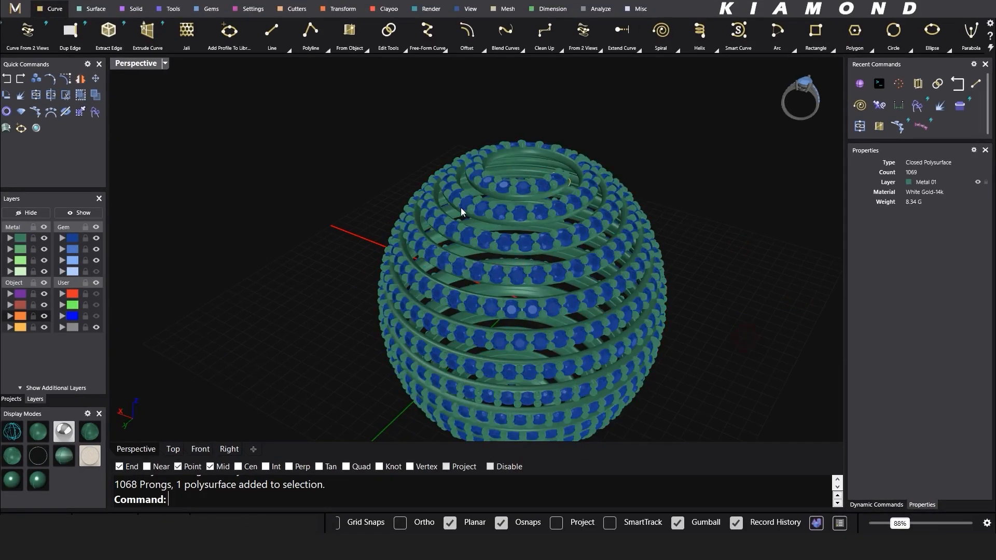
pyautogui.scroll(-4, 462, 211)
pyautogui.moveTo(566, 315); pyautogui.dragTo(605, 277, button='right')
pyautogui.scroll(4, 553, 200)
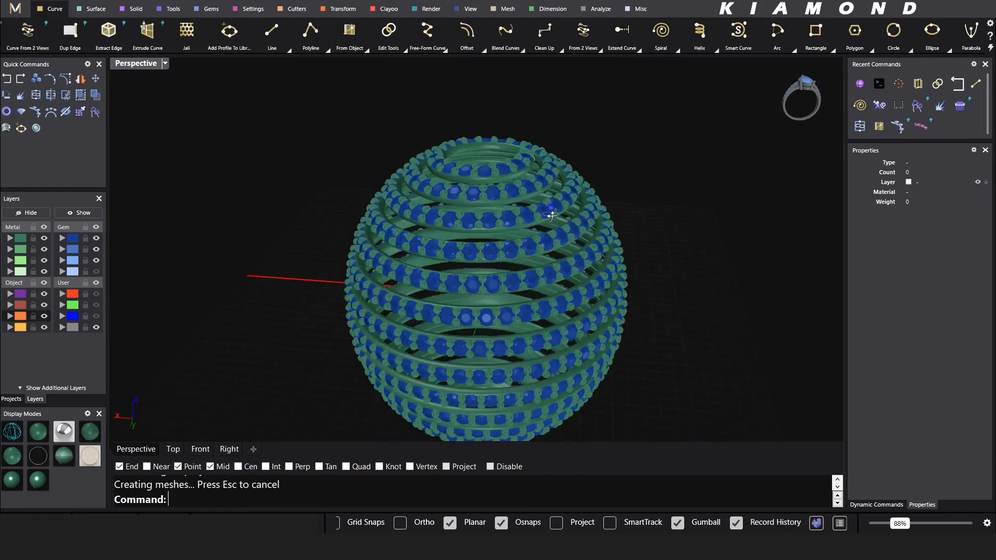
# Step: Show the hidden guide sphere again and select its surface
pyautogui.rightClick(90, 213)
pyautogui.click(418, 242)
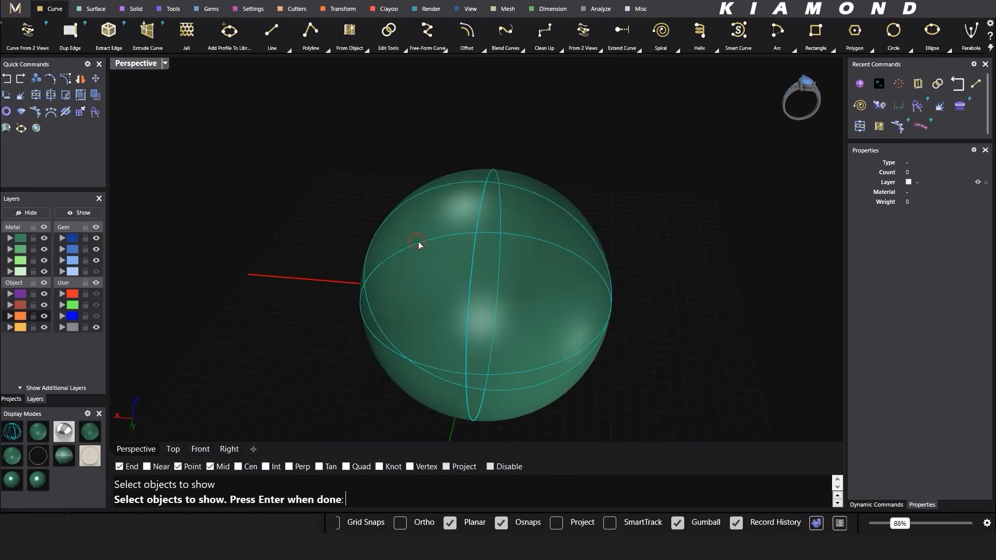
pyautogui.press('Return')
pyautogui.scroll(5, 457, 229)
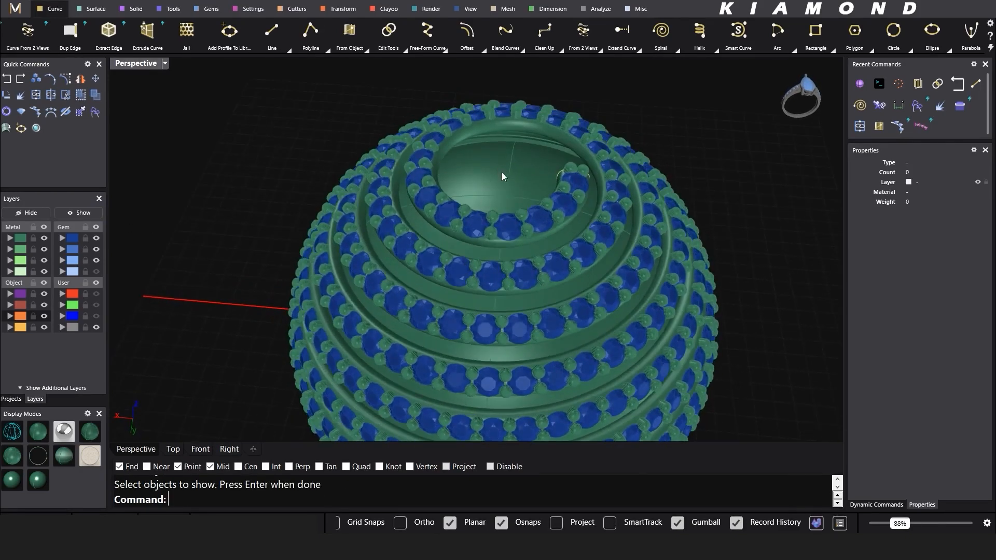
pyautogui.click(502, 177)
pyautogui.moveTo(511, 193)
pyautogui.mouseDown(button='right')
pyautogui.moveTo(531, 113)
pyautogui.moveTo(526, 203)
pyautogui.mouseUp(button='right')
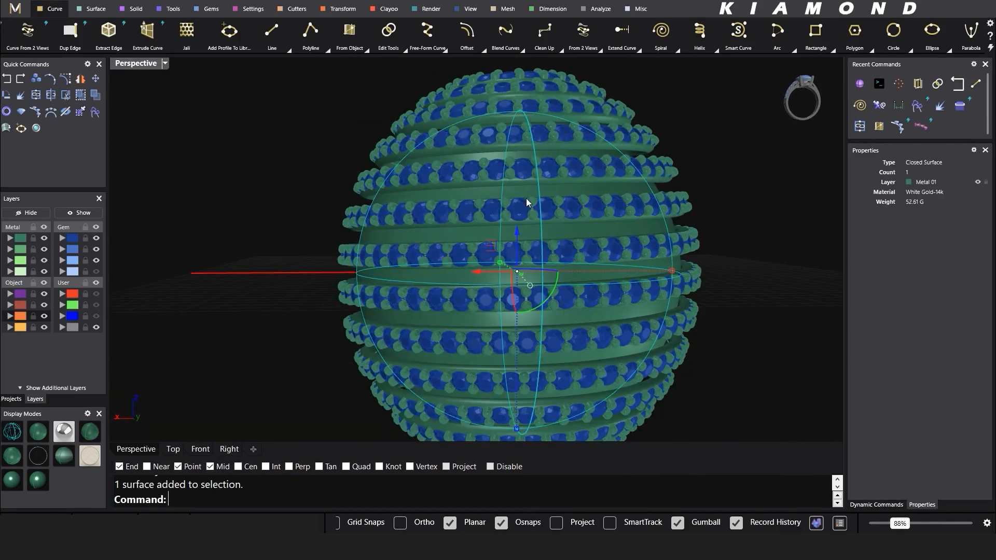
# Step: Stretch the sphere taller with the gumball scale handle in Front view
pyautogui.click(199, 449)
pyautogui.moveTo(487, 344); pyautogui.dragTo(487, 370)
pyautogui.click(136, 449)
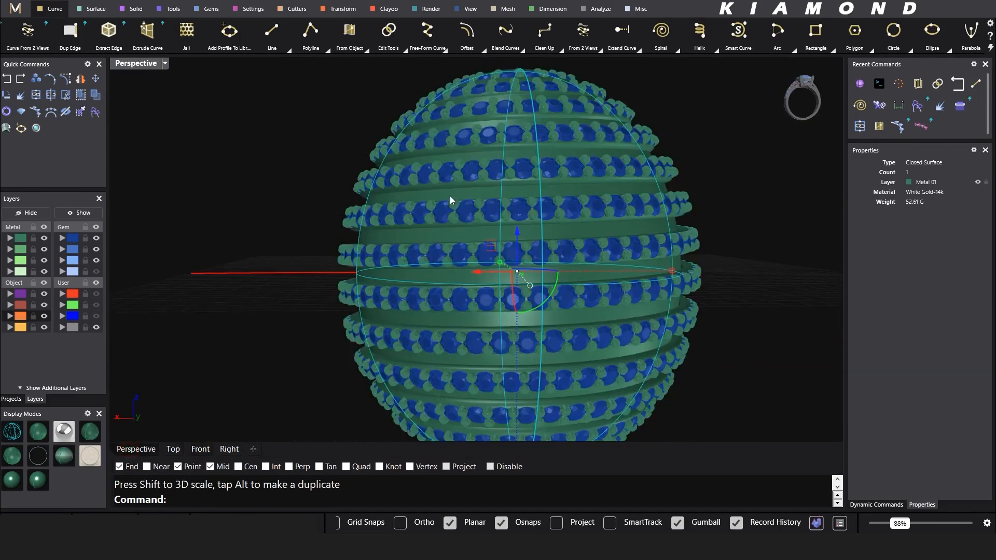
pyautogui.moveTo(453, 192); pyautogui.dragTo(439, 259, button='right')
# Step: Move the sphere onto layer Metal 02 and hide the Metal 01 and first gem layers
pyautogui.click(199, 450)
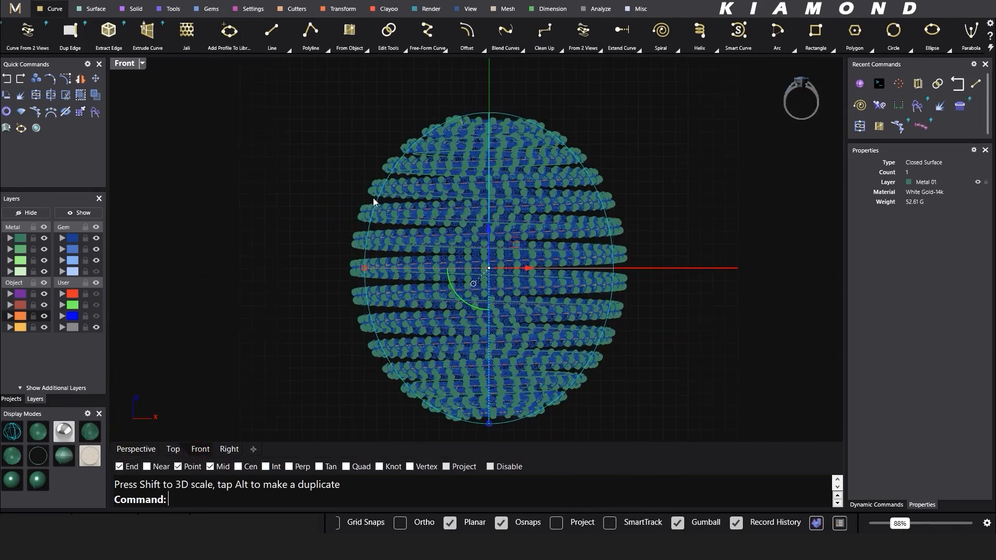
pyautogui.rightClick(19, 250)
pyautogui.click(44, 238)
pyautogui.click(96, 238)
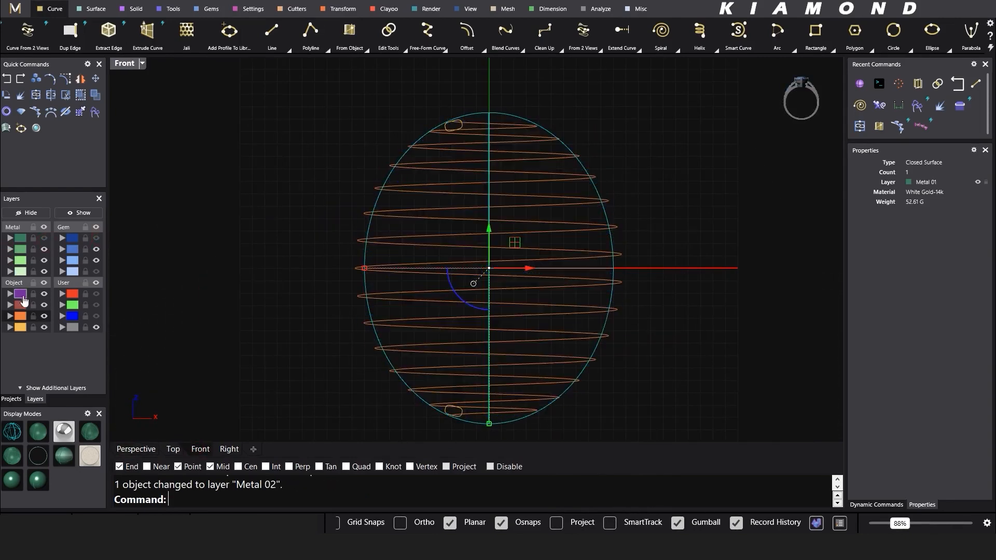
pyautogui.click(96, 271)
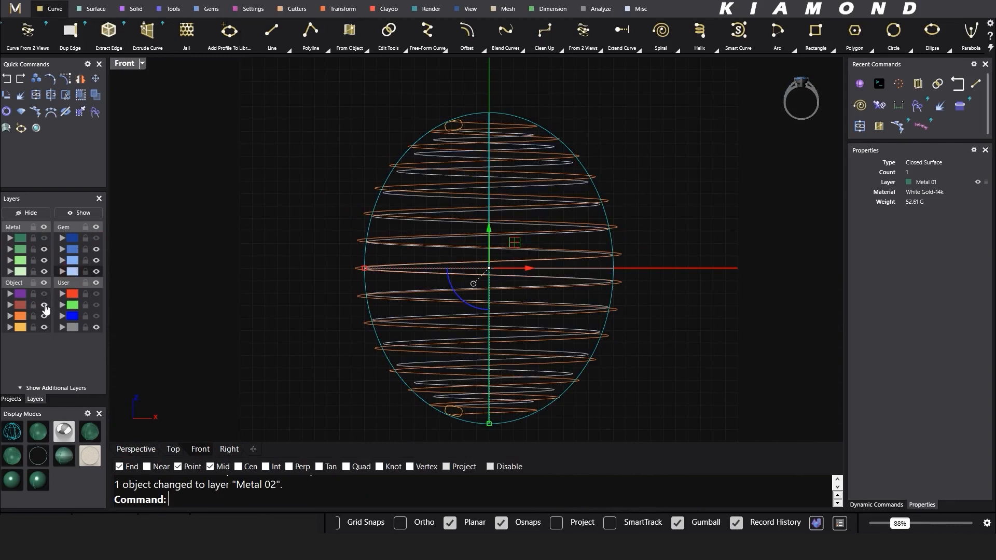
pyautogui.click(44, 294)
pyautogui.click(214, 298)
# Step: Move the orange curve to the Creation layer and hide it along with the helix curves
pyautogui.click(21, 316)
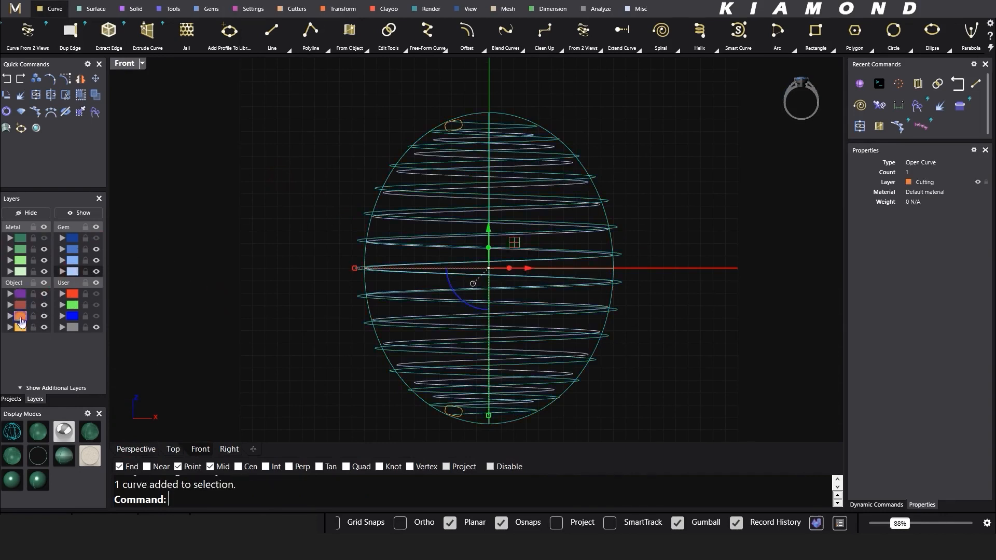
pyautogui.rightClick(20, 327)
pyautogui.click(44, 328)
pyautogui.click(441, 175)
pyautogui.write('H')
pyautogui.press('Return')
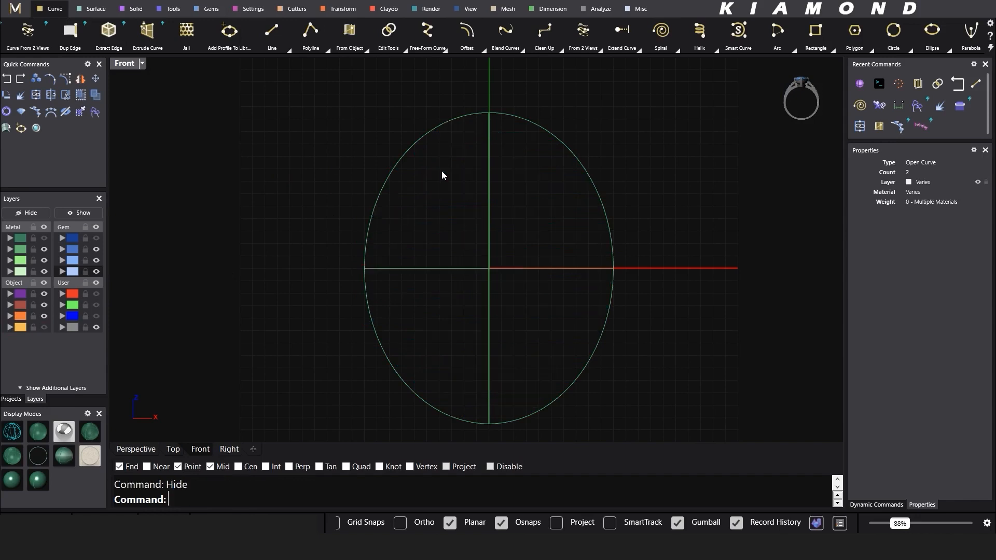
pyautogui.click(136, 450)
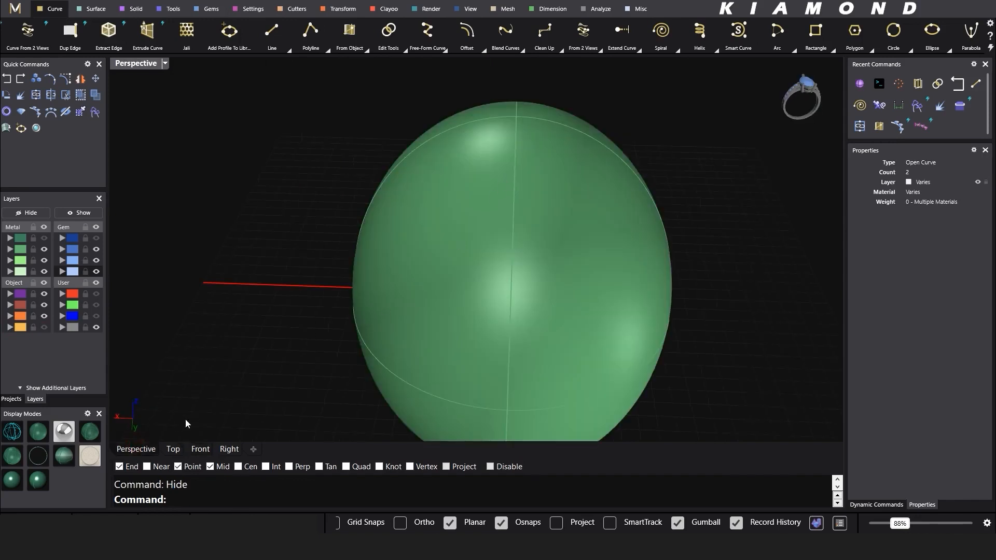
pyautogui.click(197, 451)
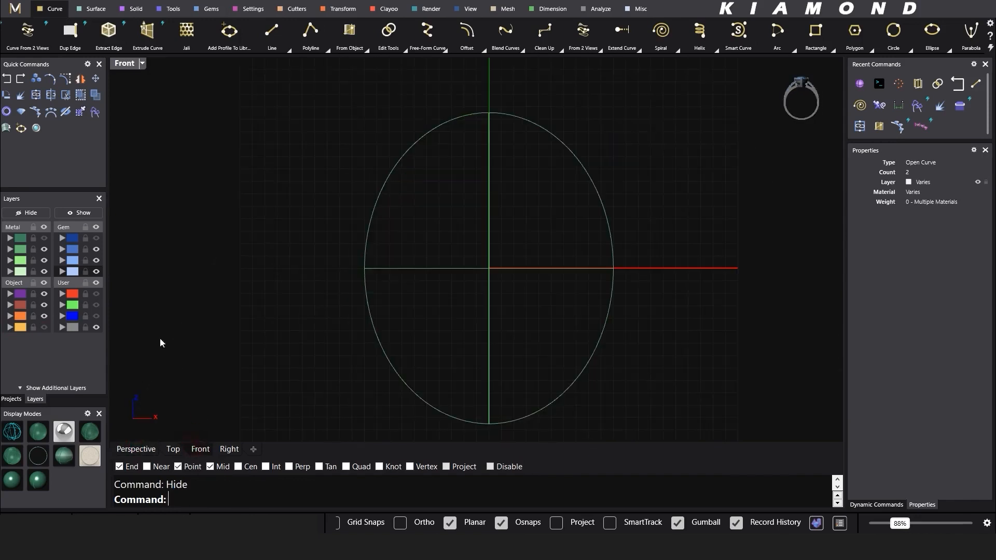
pyautogui.click(44, 238)
pyautogui.scroll(2, 499, 112)
# Step: Draw a horizontal line across the top of the sphere in Front view
pyautogui.click(500, 111)
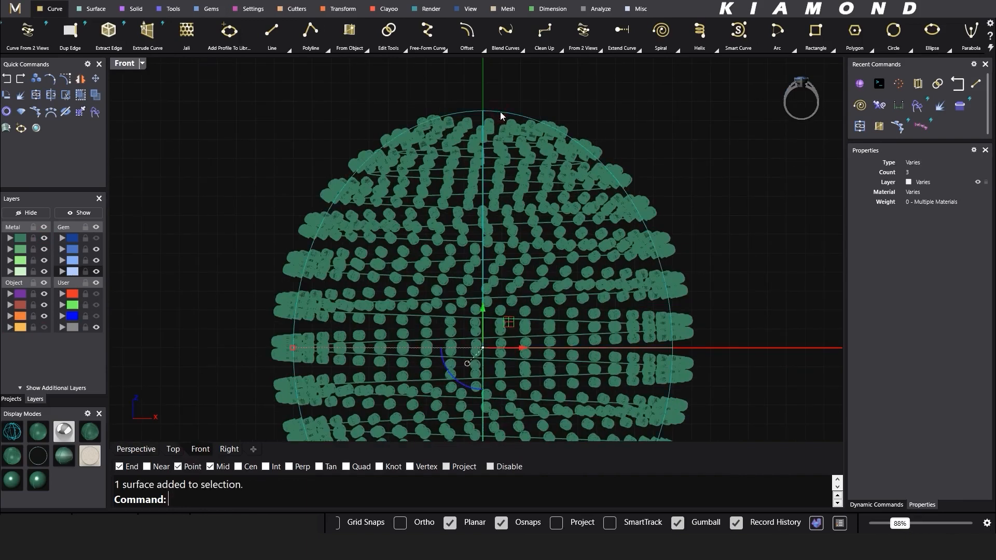
pyautogui.click(271, 31)
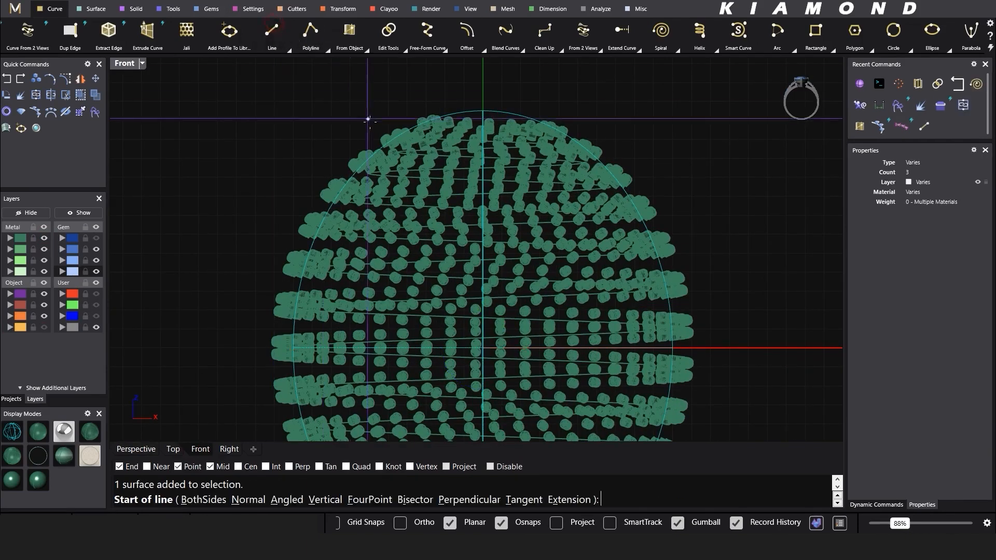
pyautogui.click(321, 127)
pyautogui.click(673, 126)
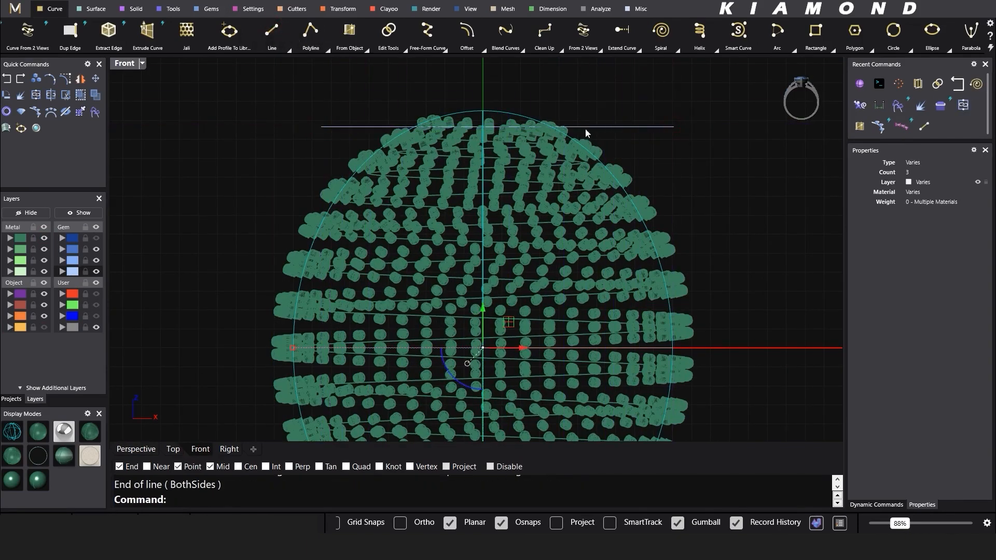
pyautogui.click(641, 128)
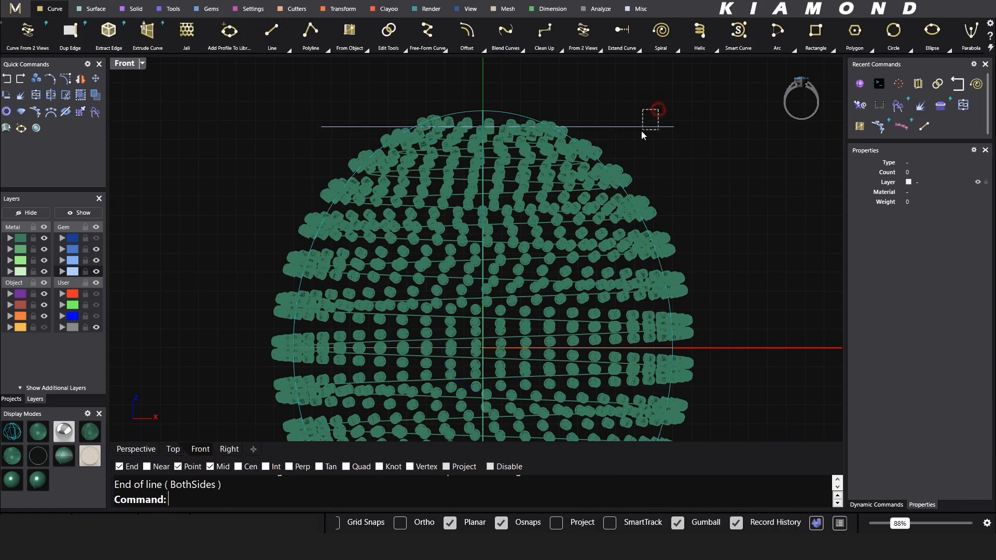
pyautogui.click(482, 113)
# Step: Split the sphere with the line to cut off a small 0.13 g top cap
pyautogui.write('split')
pyautogui.press('Return')
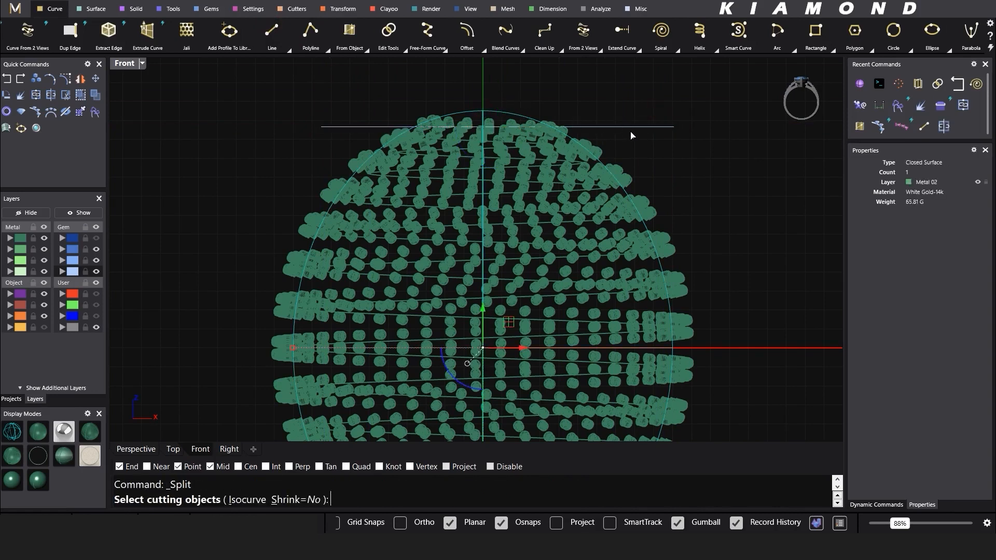
pyautogui.click(634, 127)
pyautogui.press('Return')
pyautogui.click(637, 126)
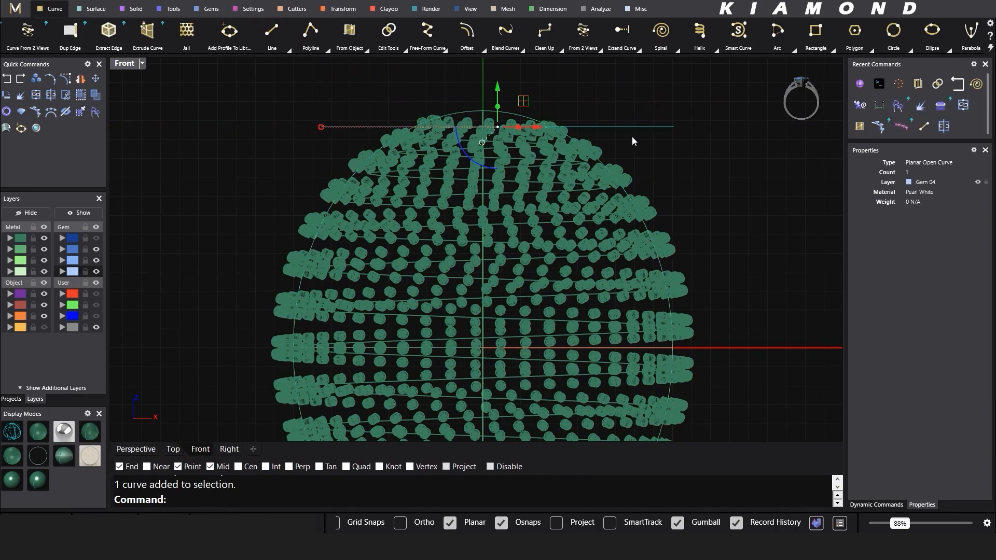
pyautogui.click(521, 111)
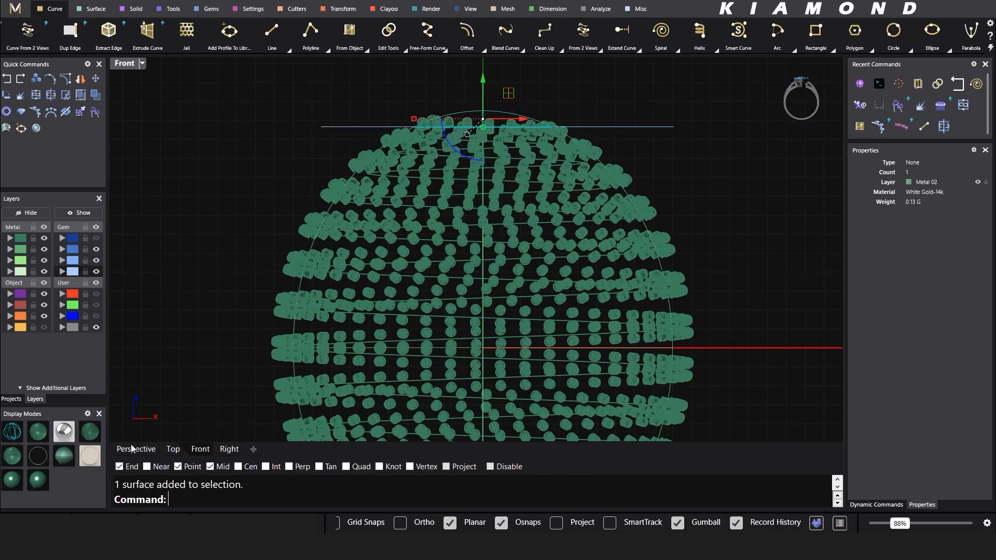
pyautogui.click(132, 449)
pyautogui.moveTo(485, 257); pyautogui.dragTo(407, 280, button='right')
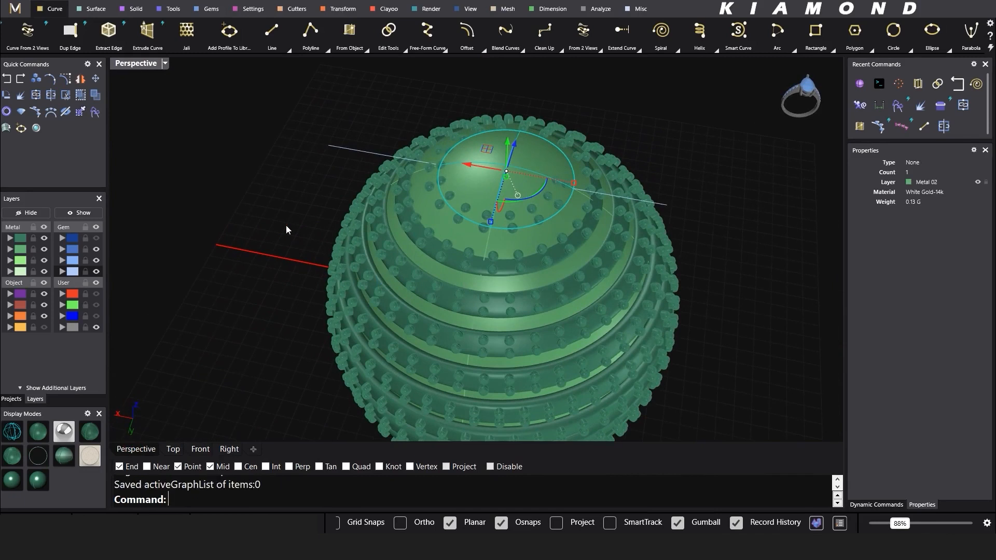
# Step: Delete the leftover cutting line while keeping the split top cap
pyautogui.hotkey('ctrl', 'z')
pyautogui.click(347, 148)
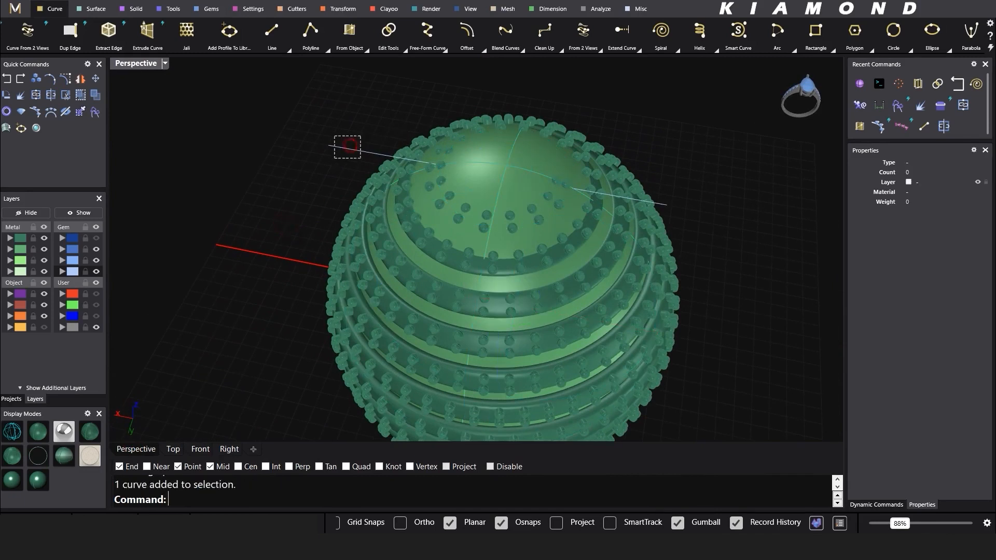
pyautogui.press('Delete')
pyautogui.click(45, 251)
pyautogui.hotkey('ctrl', 'z')
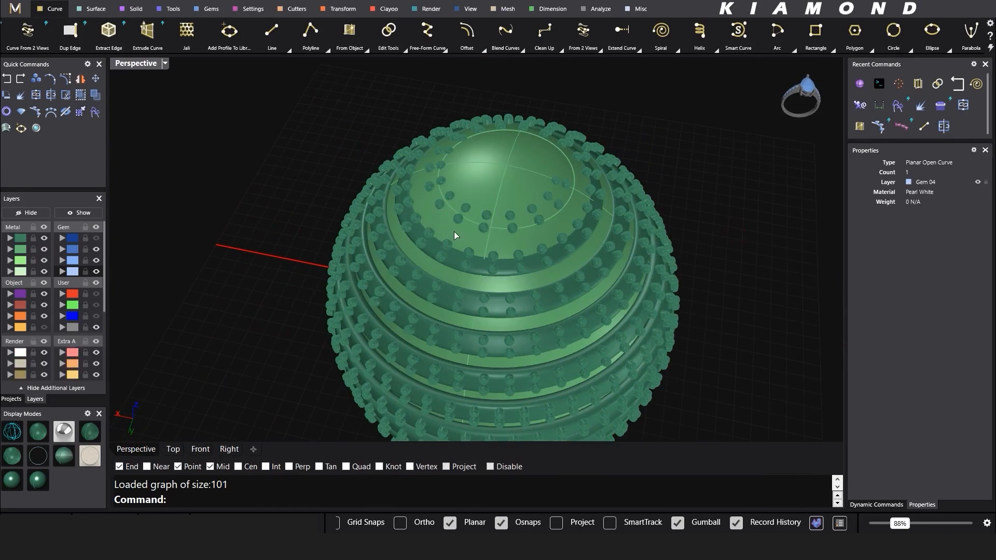
# Step: Hide the prong polysurface and delete the lower sphere body surface
pyautogui.scroll(2, 481, 230)
pyautogui.click(422, 254)
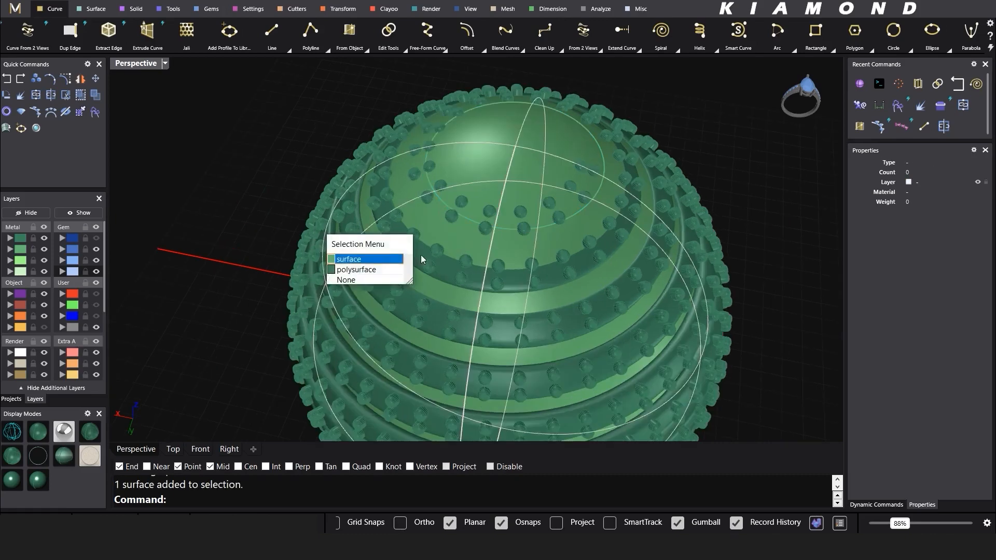
pyautogui.click(369, 270)
pyautogui.hotkey('ctrl', 'h')
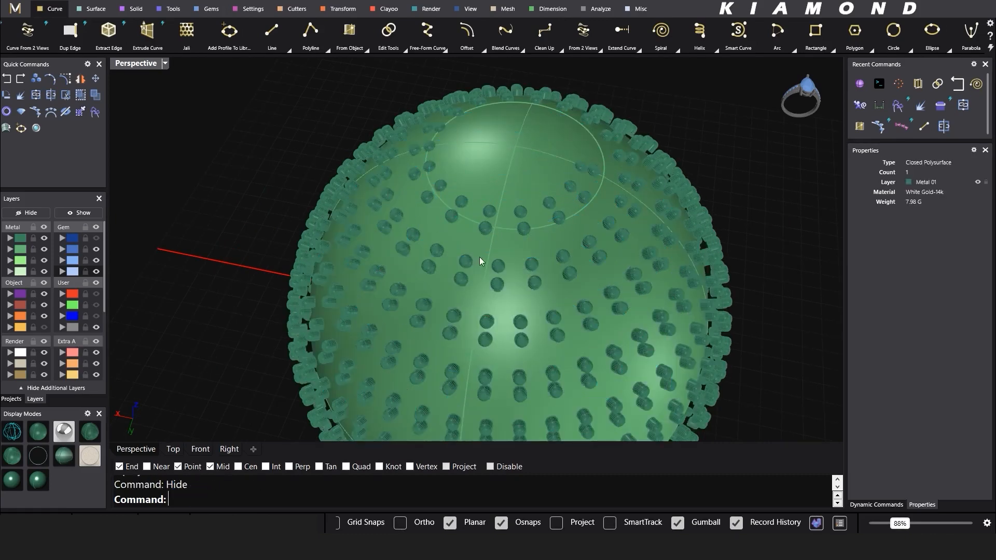
pyautogui.scroll(3, 480, 256)
pyautogui.click(517, 219)
pyautogui.press('Delete')
pyautogui.rightClick(78, 213)
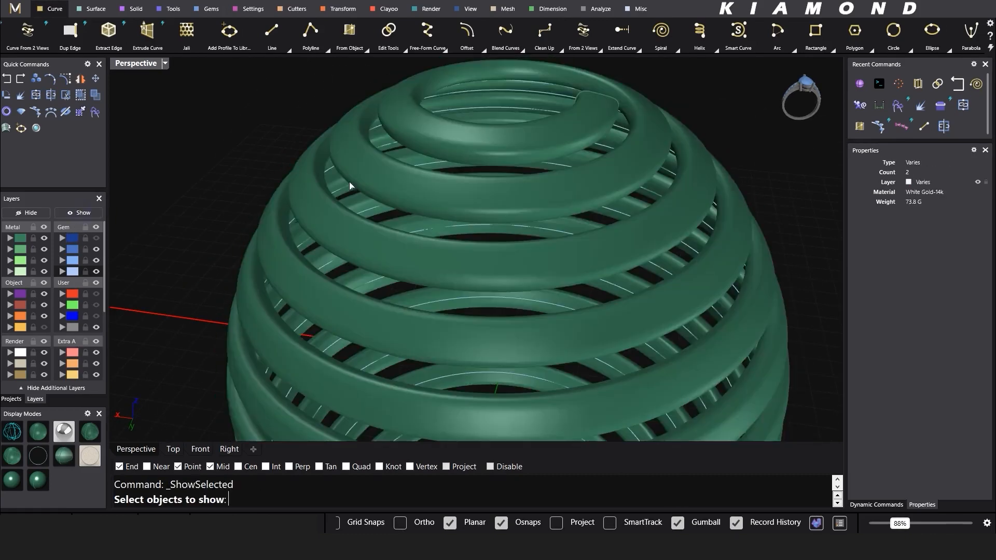
# Step: Reveal the coil rings, then shrink the top cap and lower it into the coil
pyautogui.click(384, 182)
pyautogui.rightClick(390, 182)
pyautogui.moveTo(391, 182); pyautogui.dragTo(436, 213, button='right')
pyautogui.click(427, 209)
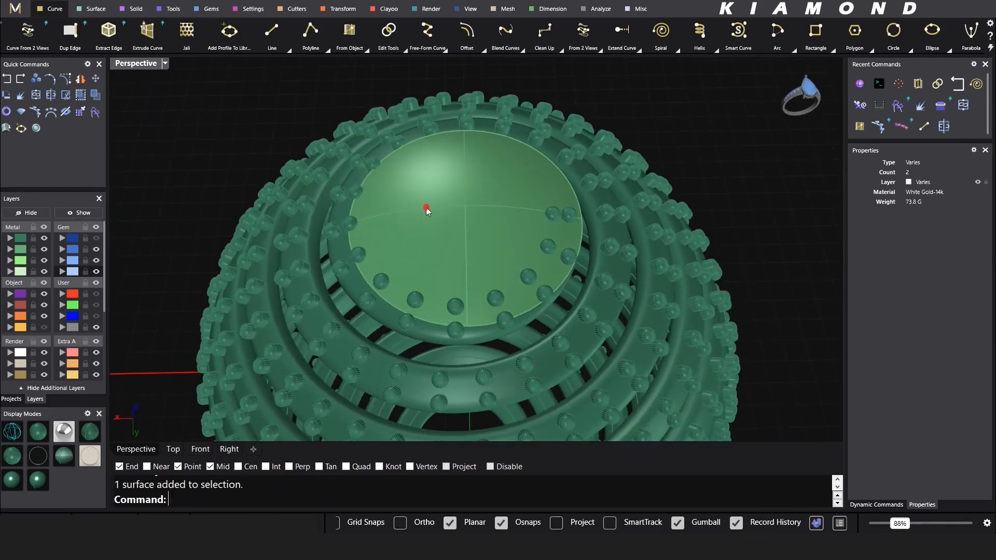
pyautogui.moveTo(584, 211); pyautogui.dragTo(543, 219)
pyautogui.moveTo(481, 221); pyautogui.dragTo(467, 186, button='right')
pyautogui.scroll(6, 441, 192)
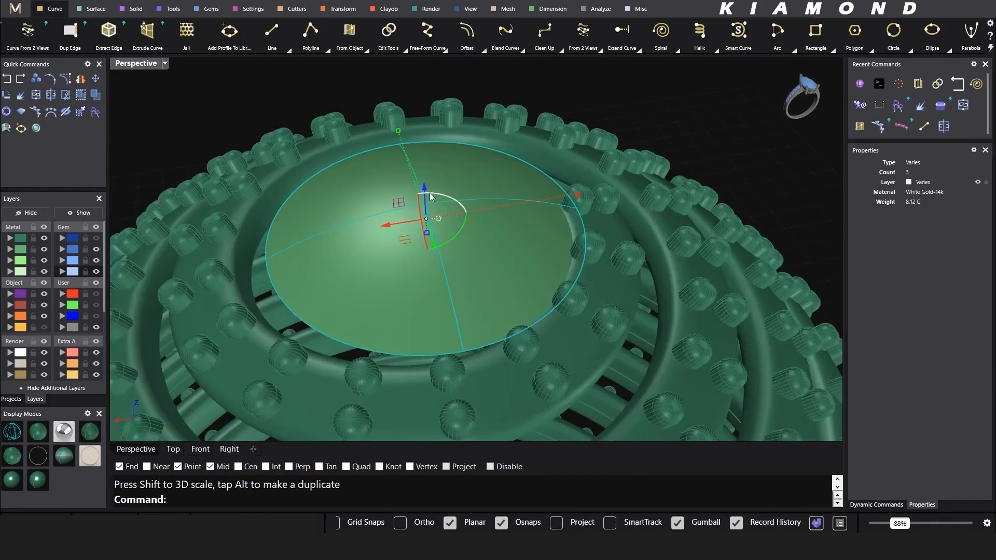
pyautogui.moveTo(425, 191); pyautogui.dragTo(426, 197)
# Step: Show the blue gem layer and drop the cap a little further
pyautogui.click(96, 238)
pyautogui.scroll(-5, 502, 204)
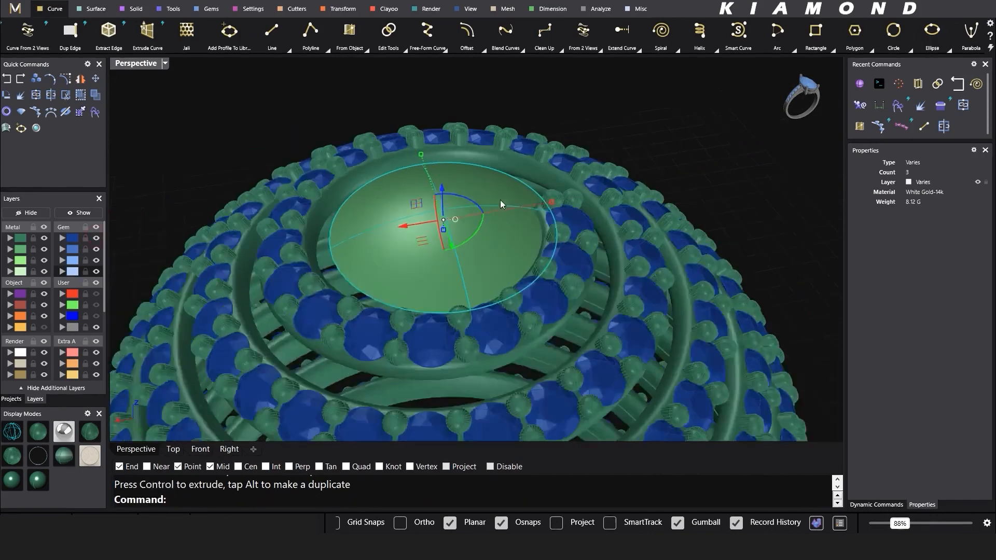
pyautogui.moveTo(502, 204); pyautogui.dragTo(408, 222, button='right')
pyautogui.scroll(6, 406, 217)
pyautogui.moveTo(479, 167); pyautogui.dragTo(480, 172)
# Step: Thicken the cap into a solid with a loose, both-sides offset of 0.3
pyautogui.rightClick(481, 172)
pyautogui.click(597, 487)
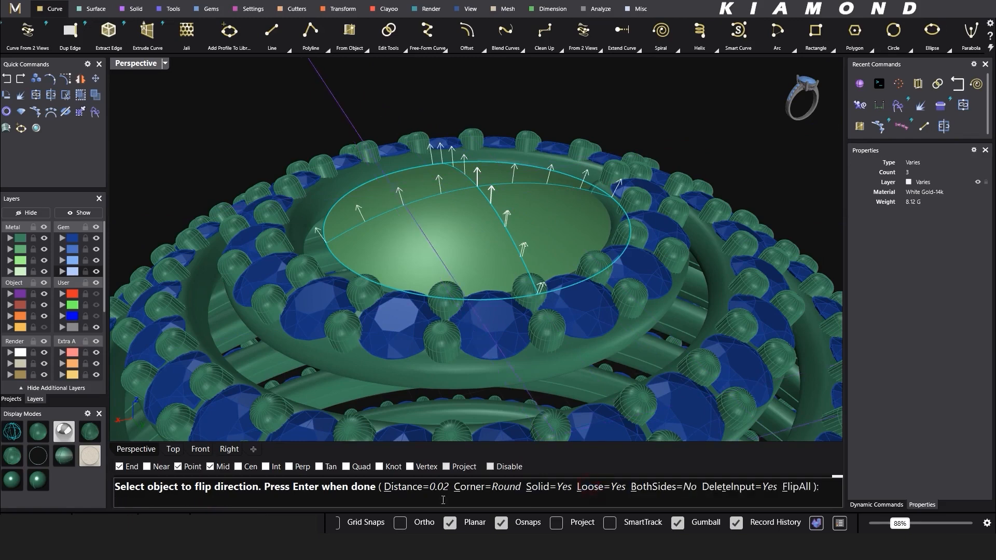
pyautogui.click(664, 487)
pyautogui.click(417, 487)
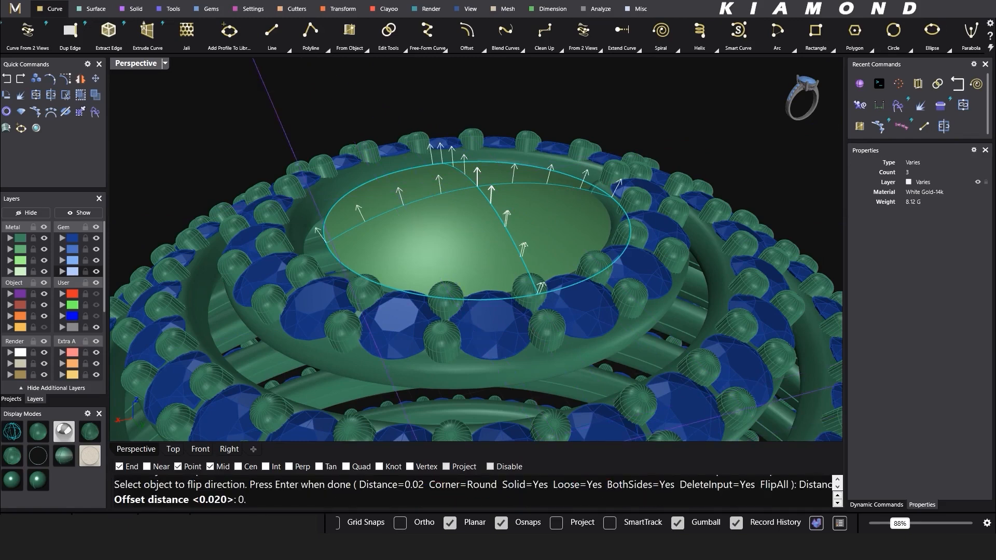
pyautogui.write('0.3')
pyautogui.press('Return')
pyautogui.press('Return')
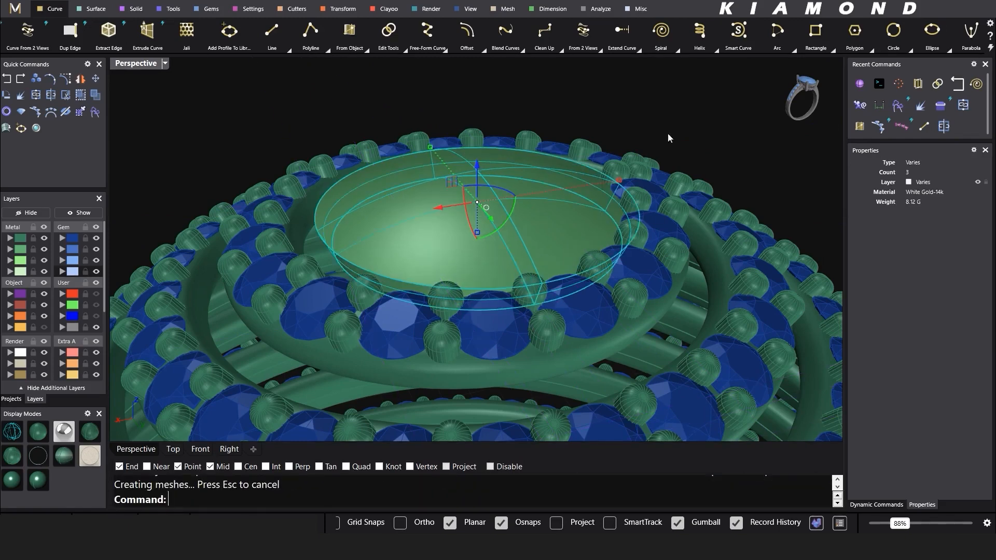
# Step: Nudge the new dome slightly down and view the whole ball level
pyautogui.click(668, 133)
pyautogui.moveTo(584, 186); pyautogui.dragTo(535, 213, button='right')
pyautogui.click(440, 225)
pyautogui.moveTo(377, 220); pyautogui.dragTo(378, 225)
pyautogui.click(494, 156)
pyautogui.scroll(-5, 494, 156)
pyautogui.moveTo(498, 158); pyautogui.dragTo(468, 228, button='right')
pyautogui.scroll(-6, 529, 284)
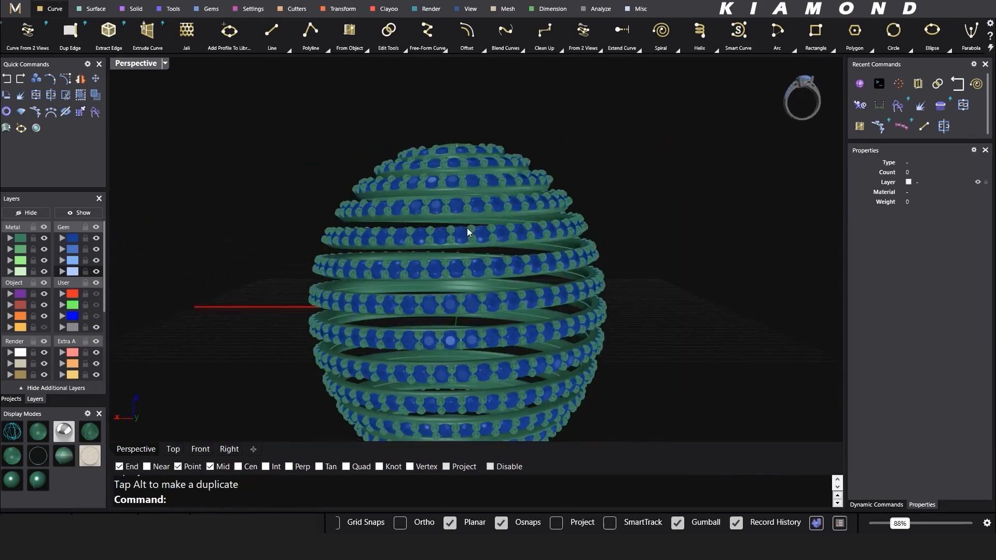
# Step: Select the solid dome cap and move it onto the Metal 01 layer
pyautogui.click(173, 450)
pyautogui.scroll(5, 478, 252)
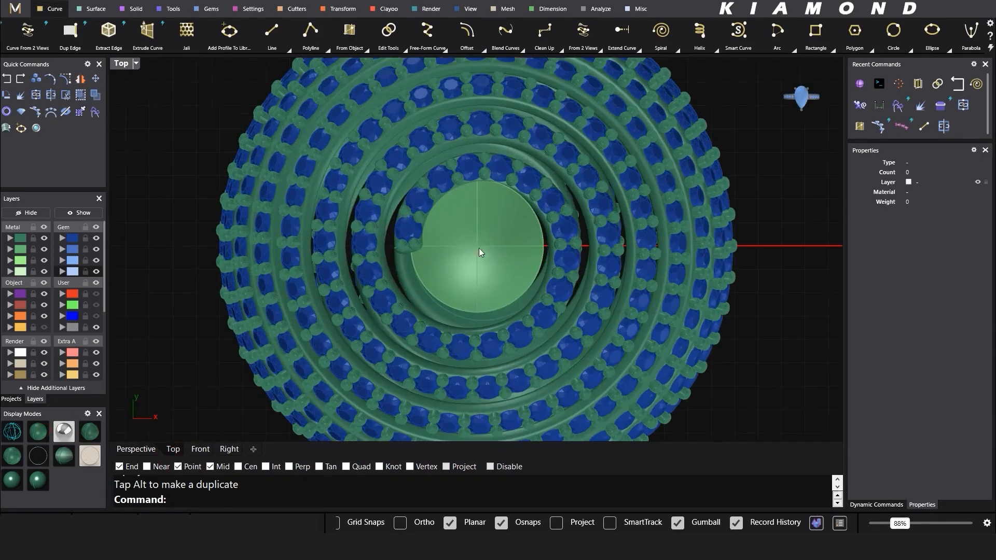
pyautogui.click(135, 454)
pyautogui.moveTo(441, 265); pyautogui.dragTo(601, 164, button='right')
pyautogui.scroll(4, 450, 248)
pyautogui.click(449, 249)
pyautogui.click(9, 237)
# Step: Orbit around the capped gem ball and view it from the front
pyautogui.scroll(-4, 494, 174)
pyautogui.scroll(2, 514, 230)
pyautogui.scroll(8, 505, 230)
pyautogui.scroll(-3, 600, 165)
pyautogui.scroll(-6, 552, 179)
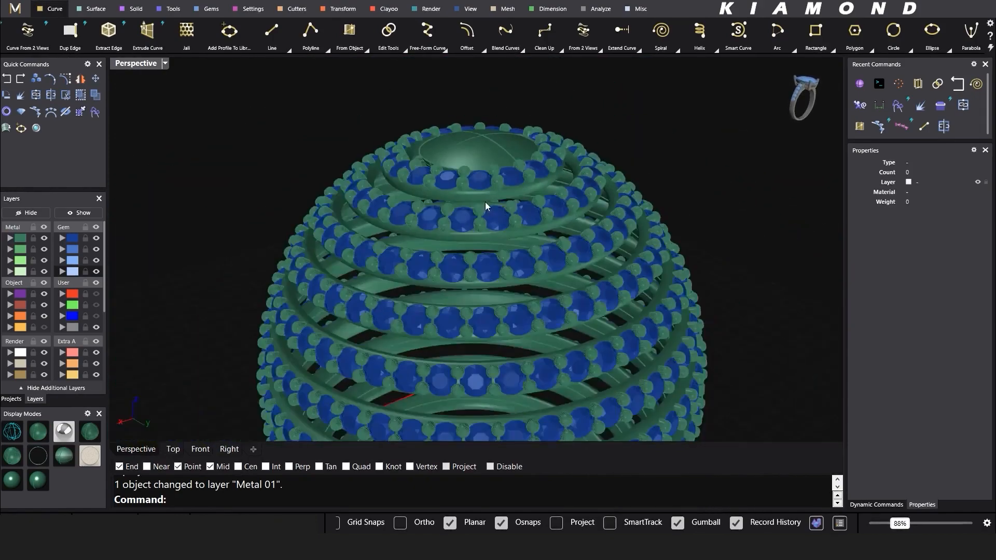
pyautogui.moveTo(485, 207); pyautogui.dragTo(448, 206, button='right')
pyautogui.click(200, 450)
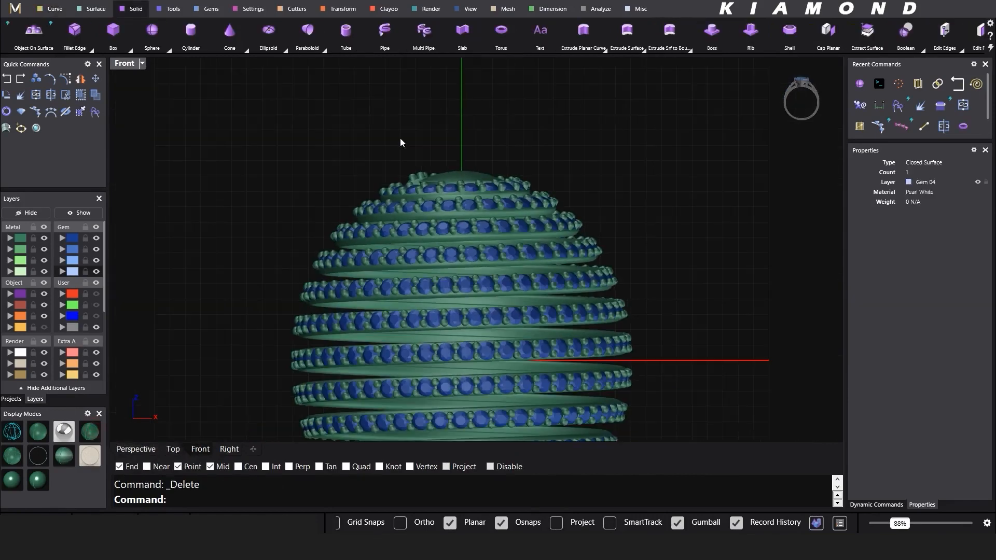
# Step: Create a bail from the Settings tools, raise it above the ball and rotate it upright in Right view
pyautogui.click(254, 9)
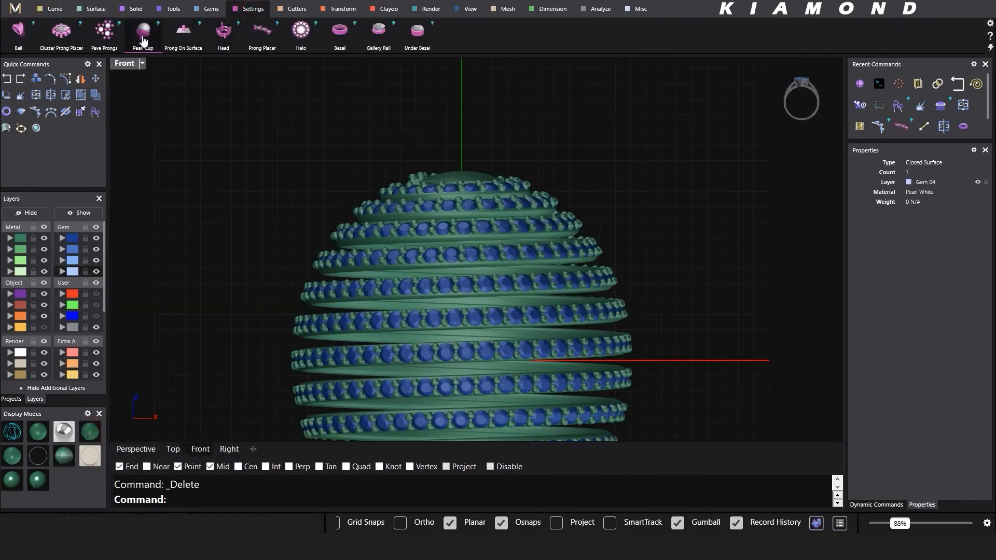
pyautogui.click(18, 31)
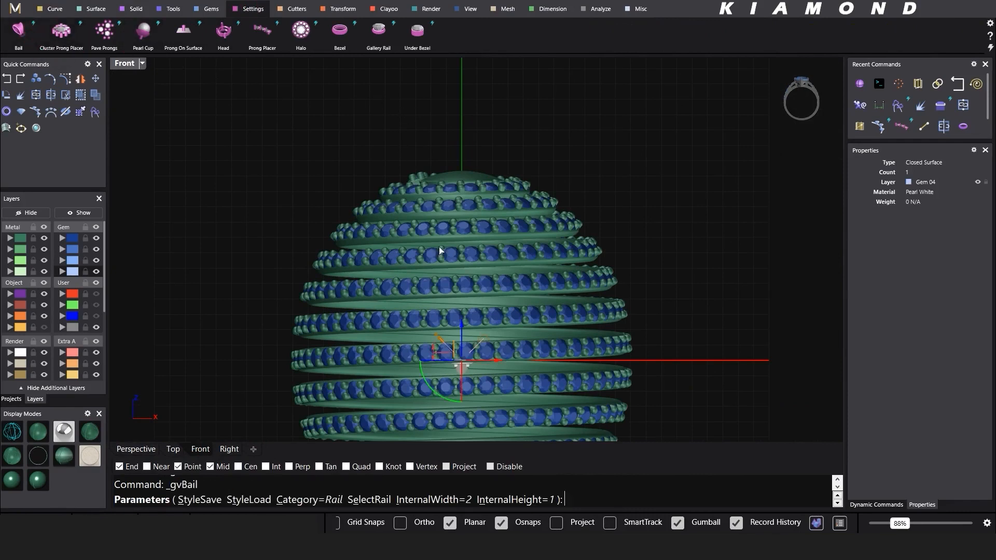
pyautogui.moveTo(468, 328); pyautogui.dragTo(482, 113)
pyautogui.scroll(2, 481, 113)
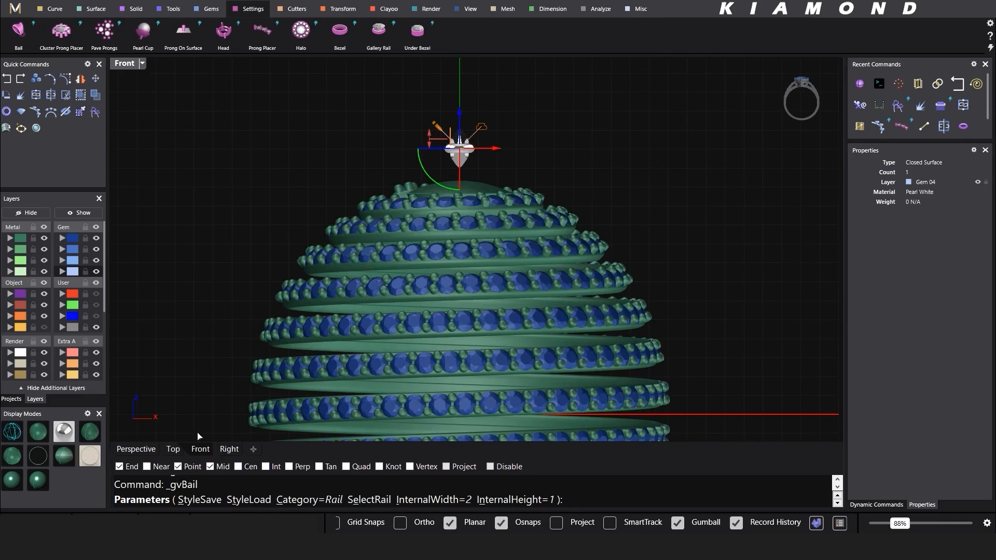
pyautogui.click(230, 450)
pyautogui.moveTo(499, 127); pyautogui.dragTo(508, 220, button='right')
pyautogui.moveTo(449, 188); pyautogui.dragTo(514, 248)
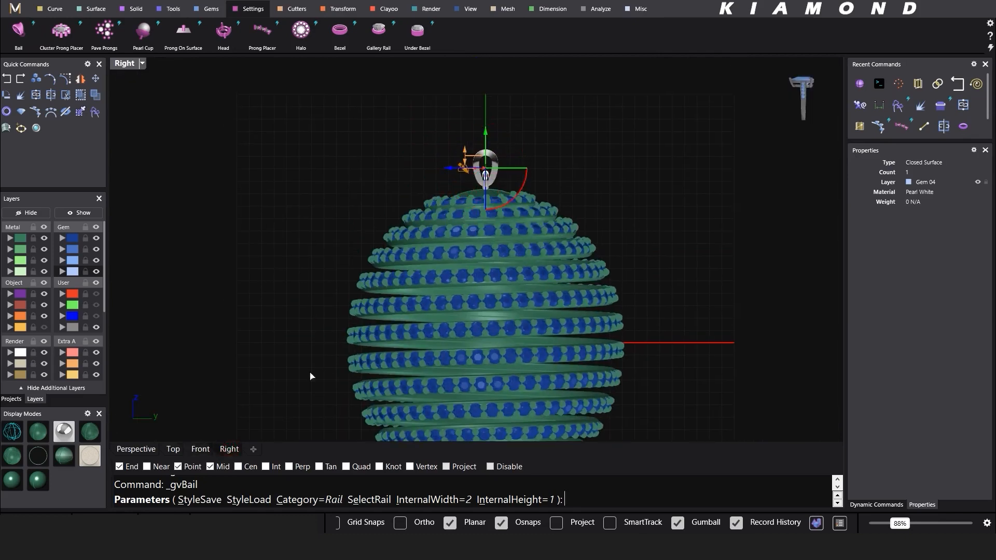
pyautogui.click(200, 449)
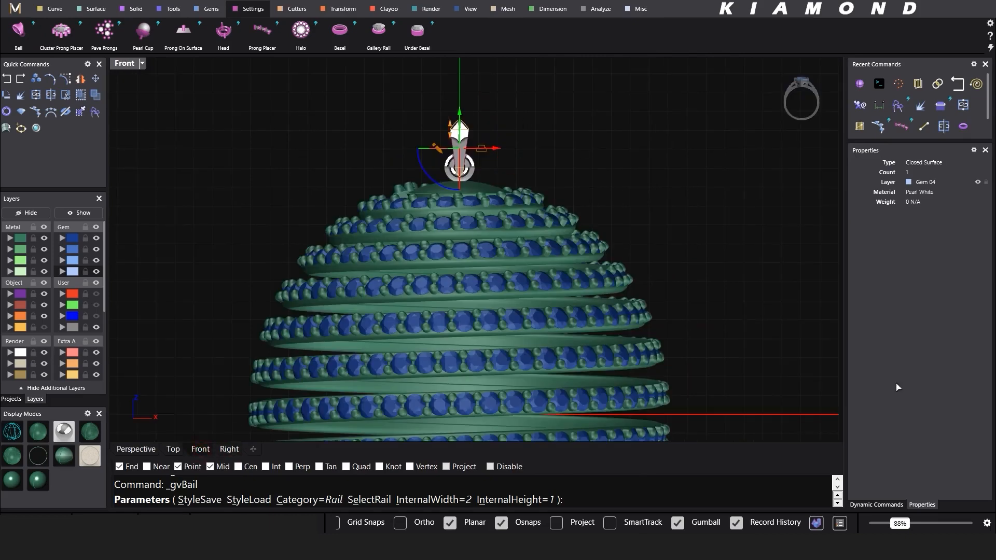
# Step: Apply rail shape 07 from Content Manager and widen the bail's internal width to 4.5
pyautogui.click(860, 505)
pyautogui.scroll(5, 493, 203)
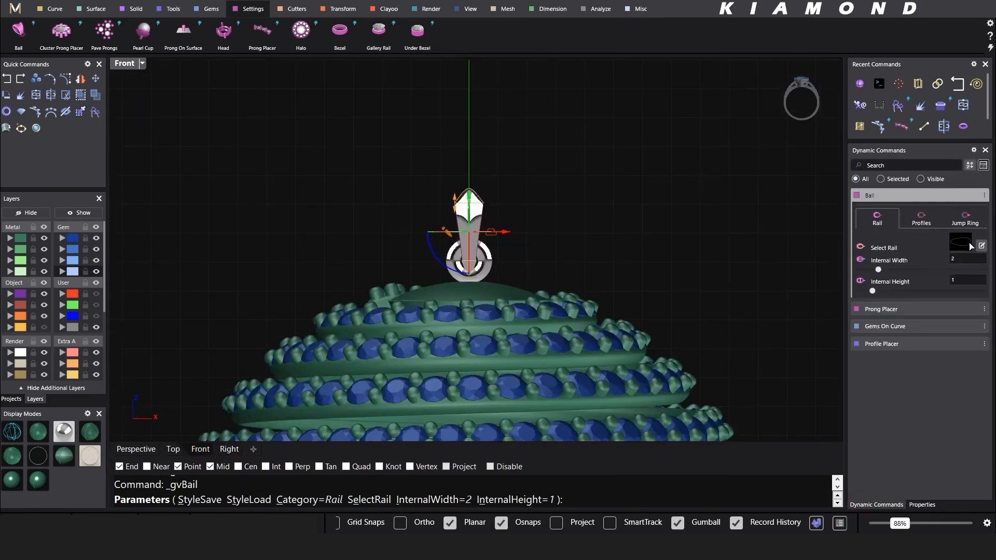
pyautogui.click(970, 243)
pyautogui.click(792, 502)
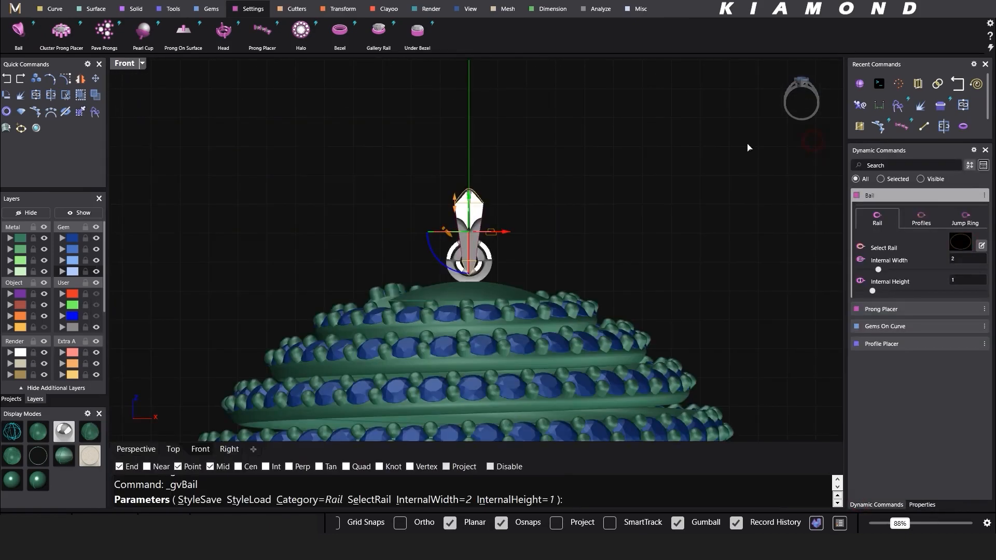
pyautogui.click(136, 449)
pyautogui.moveTo(411, 267); pyautogui.dragTo(488, 290, button='right')
pyautogui.scroll(10, 492, 189)
pyautogui.moveTo(491, 167); pyautogui.dragTo(500, 94)
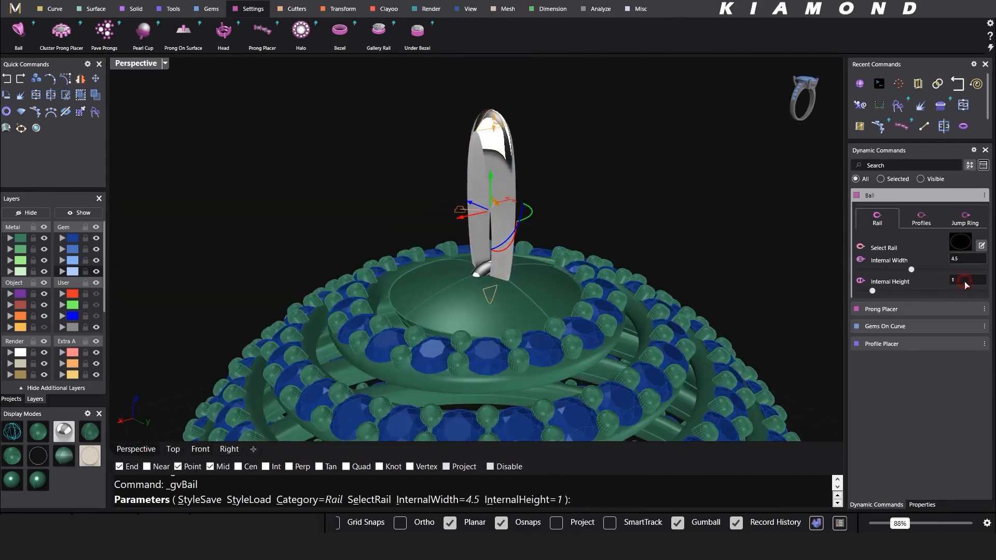
# Step: Set the bail's internal height to 3 and lift it higher above the cap
pyautogui.moveTo(631, 228); pyautogui.dragTo(668, 251, button='right')
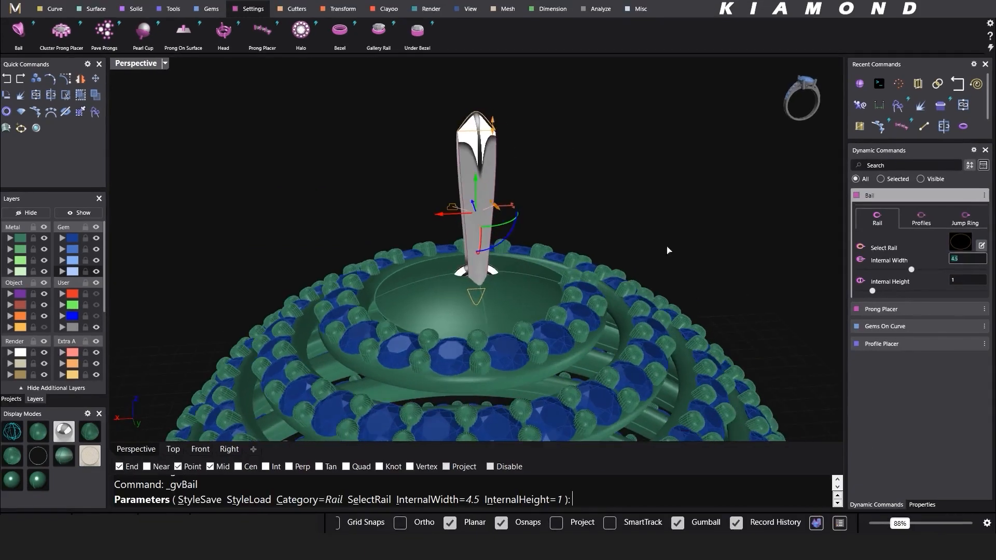
pyautogui.write('3')
pyautogui.press('Return')
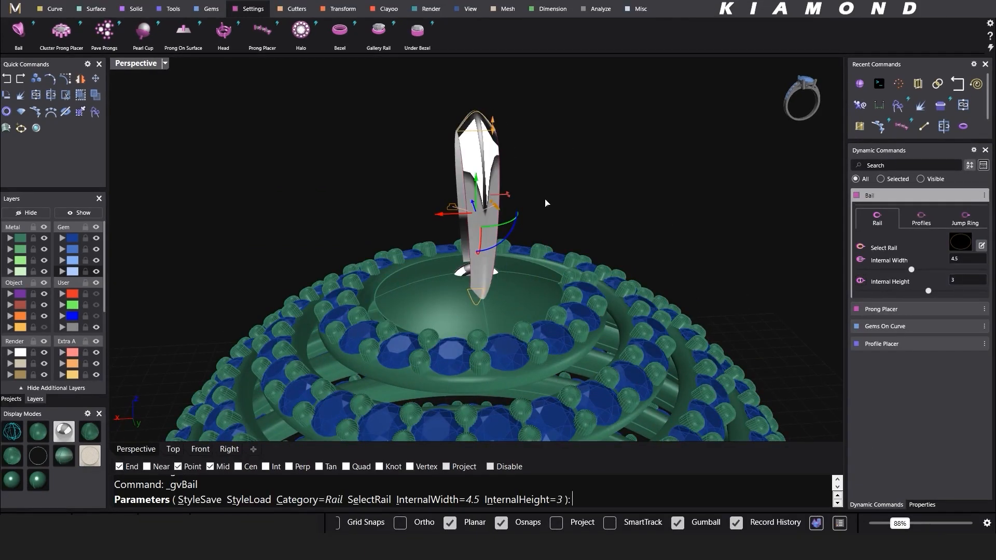
pyautogui.moveTo(545, 204); pyautogui.dragTo(602, 193, button='right')
pyautogui.moveTo(491, 173); pyautogui.dragTo(488, 134)
pyautogui.moveTo(580, 150); pyautogui.dragTo(540, 151, button='right')
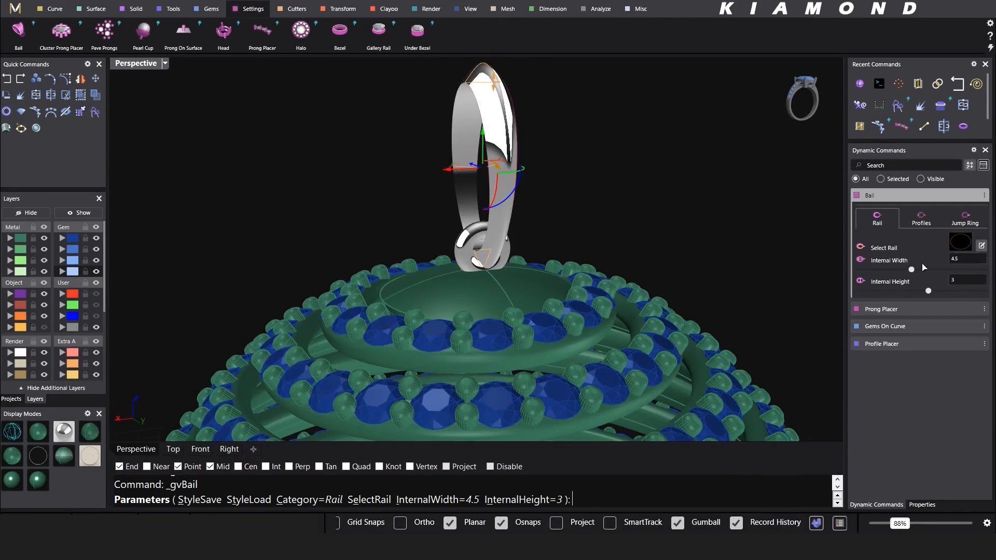
# Step: Give the bail domed top profile 36, 2.5 wide and 1 high
pyautogui.click(926, 221)
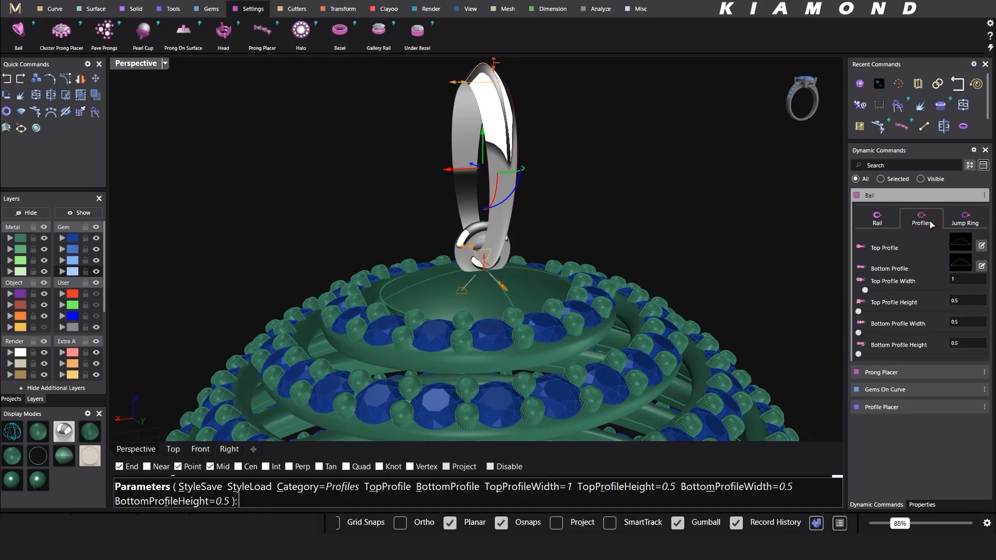
pyautogui.click(961, 246)
pyautogui.click(301, 382)
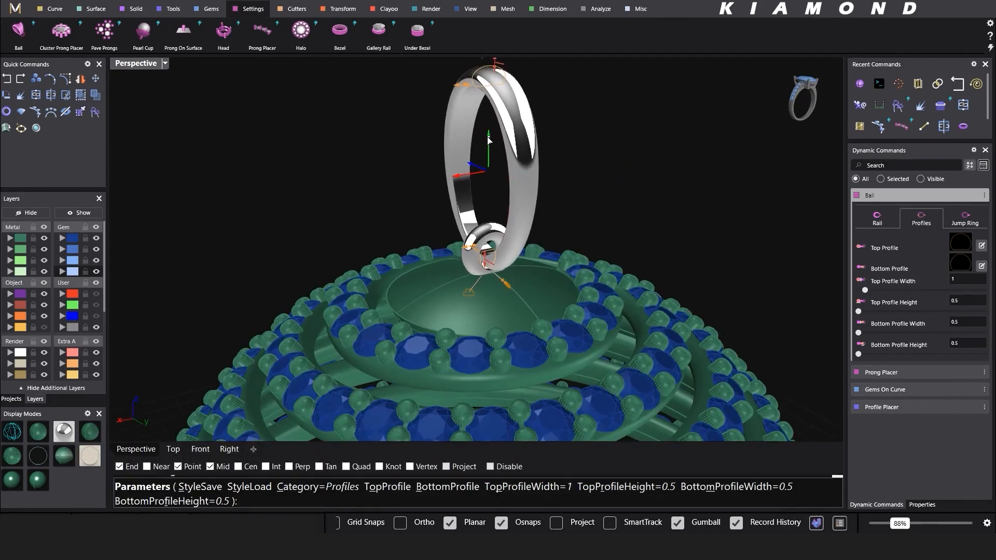
pyautogui.click(508, 150)
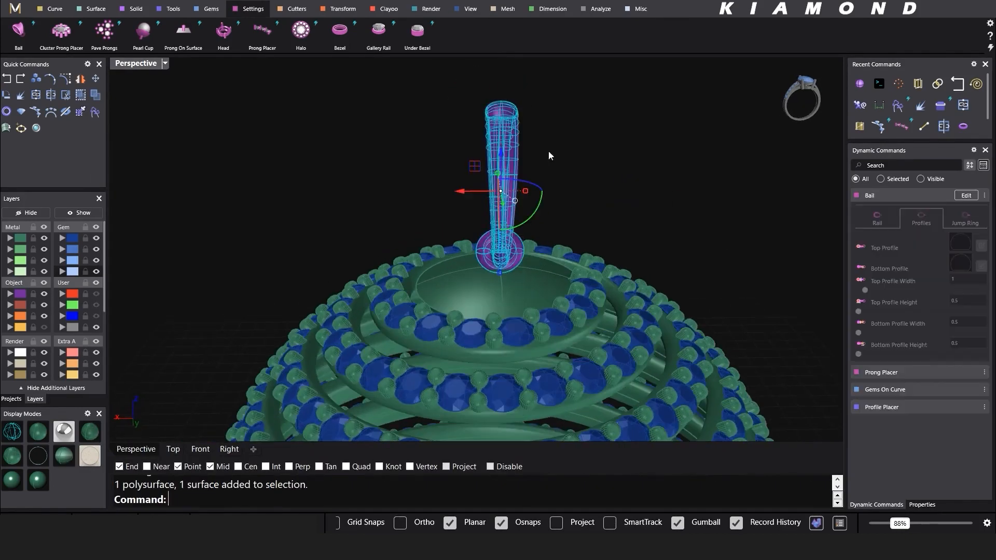
pyautogui.click(967, 197)
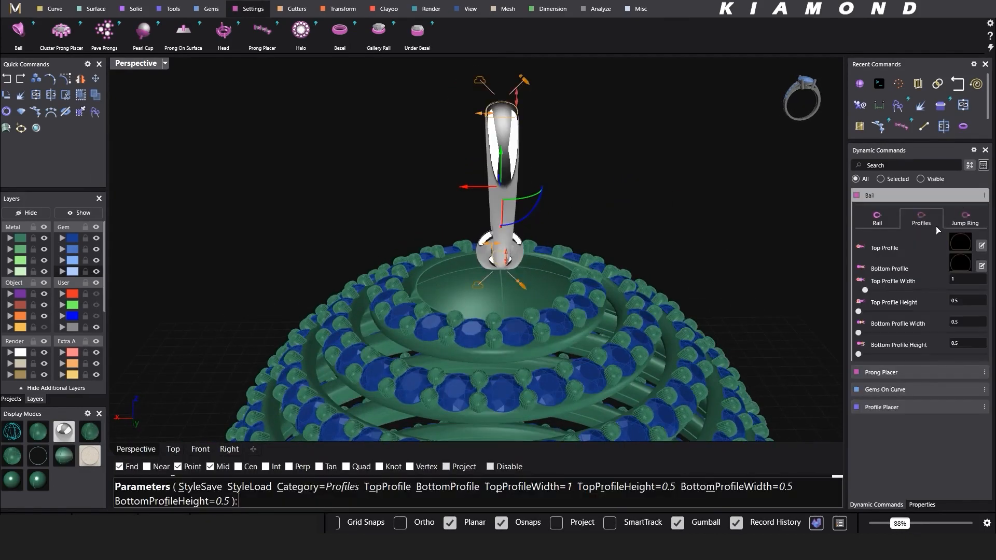
pyautogui.moveTo(492, 118); pyautogui.dragTo(445, 119)
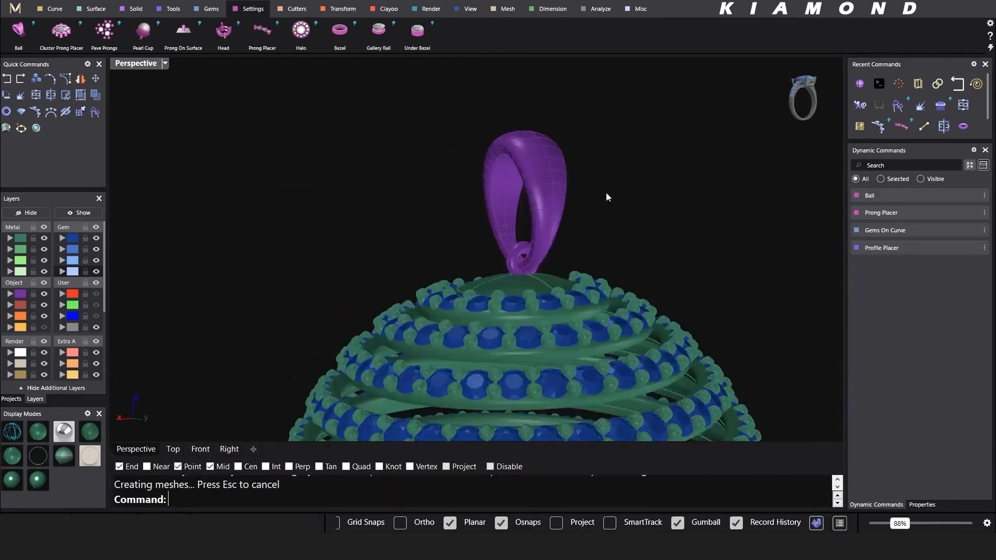
# Step: Enlarge the jump ring's internal diameter to 1.5 and finish the bail
pyautogui.moveTo(606, 192); pyautogui.dragTo(552, 209, button='right')
pyautogui.doubleClick(552, 209)
pyautogui.scroll(5, 478, 282)
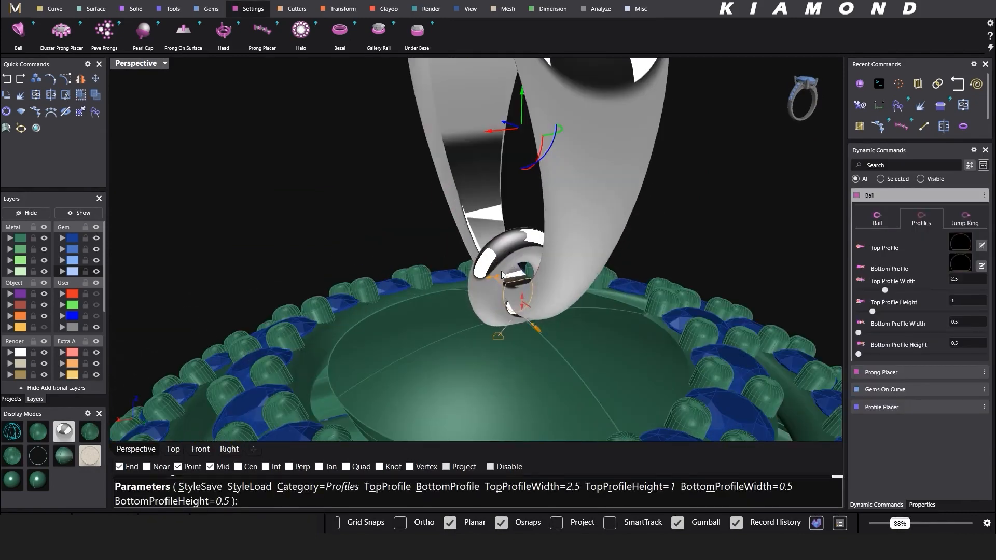
pyautogui.click(966, 222)
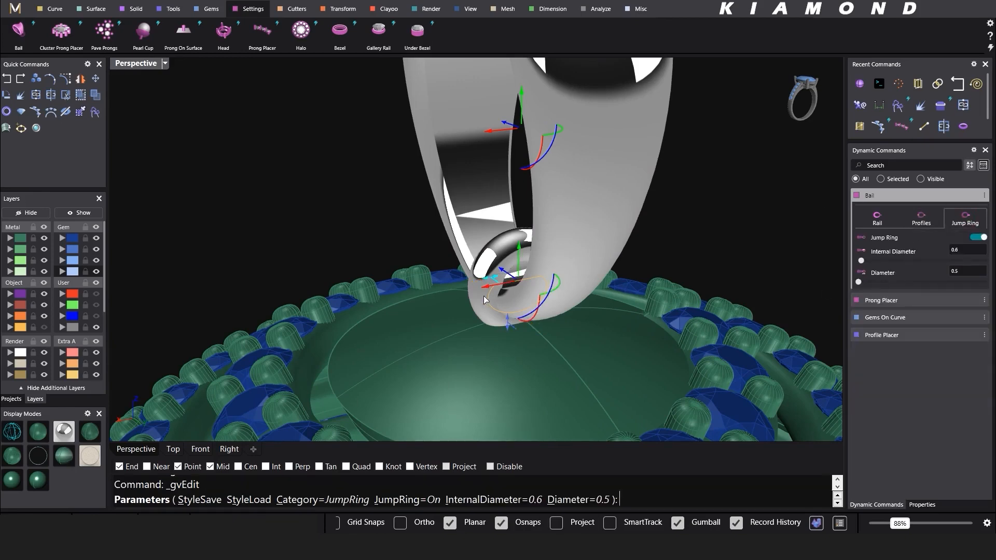
pyautogui.scroll(2, 483, 297)
pyautogui.moveTo(484, 296); pyautogui.dragTo(473, 330, button='right')
pyautogui.moveTo(483, 266); pyautogui.dragTo(418, 287)
pyautogui.moveTo(421, 289); pyautogui.dragTo(524, 244, button='right')
pyautogui.scroll(-6, 447, 277)
pyautogui.rightClick(635, 170)
# Step: Orbit around the whole pendant, then select and deselect the finished bail
pyautogui.scroll(-5, 622, 171)
pyautogui.moveTo(635, 170); pyautogui.dragTo(585, 147, button='right')
pyautogui.moveTo(583, 112); pyautogui.dragTo(547, 142)
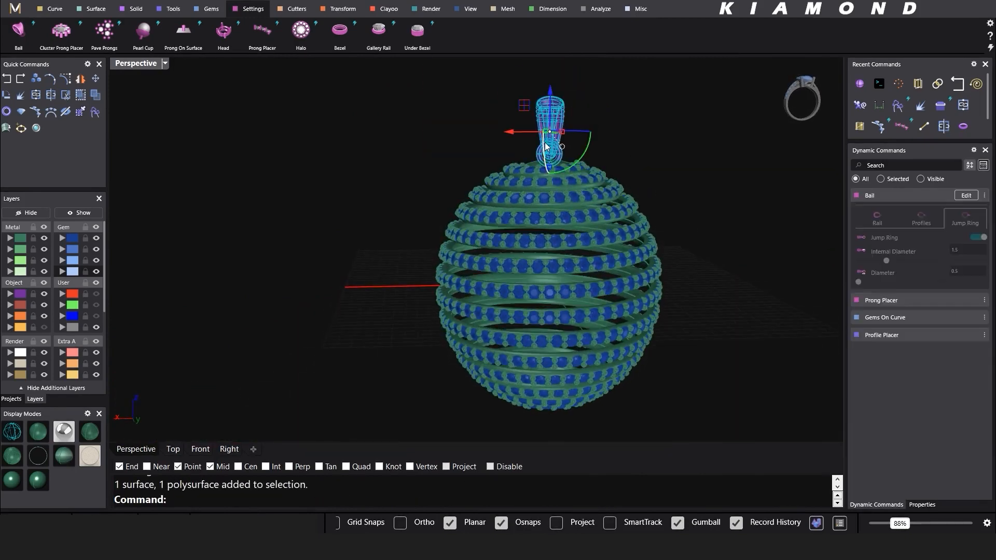
pyautogui.click(356, 183)
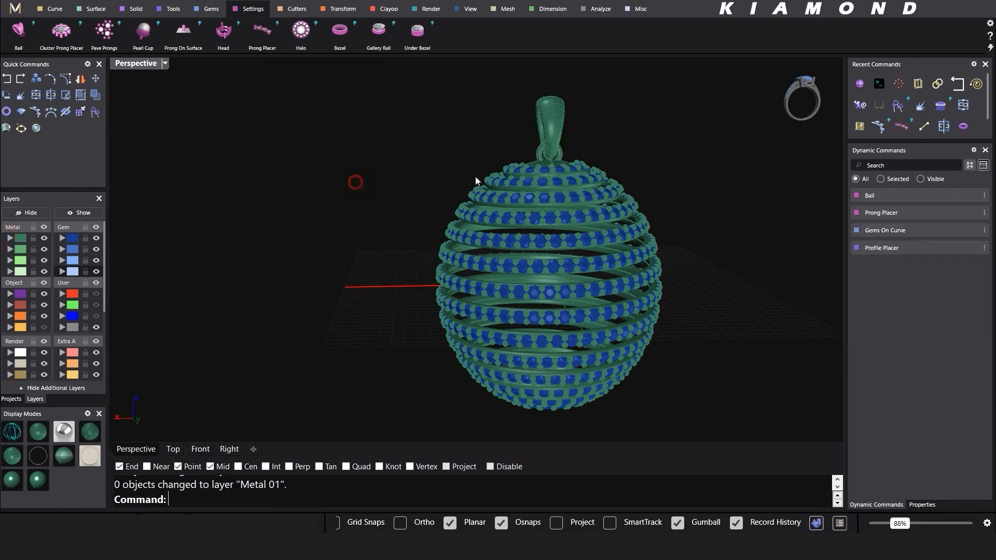
# Step: Select the bail and open its Properties with F3 to switch off surface isocurves
pyautogui.moveTo(475, 178); pyautogui.dragTo(609, 180, button='right')
pyautogui.scroll(-4, 609, 180)
pyautogui.moveTo(680, 214); pyautogui.dragTo(587, 158, button='right')
pyautogui.scroll(2, 587, 159)
pyautogui.scroll(4, 587, 158)
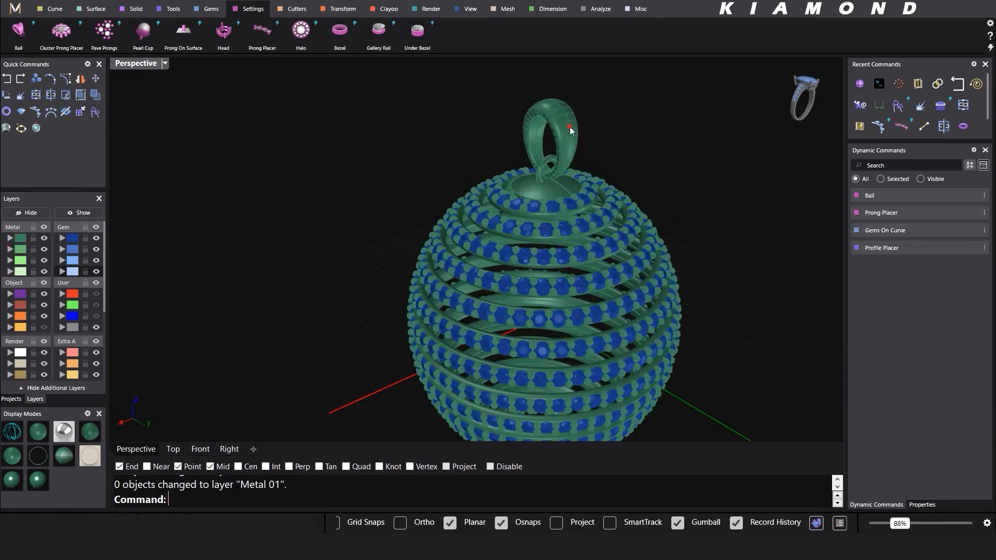
pyautogui.click(570, 130)
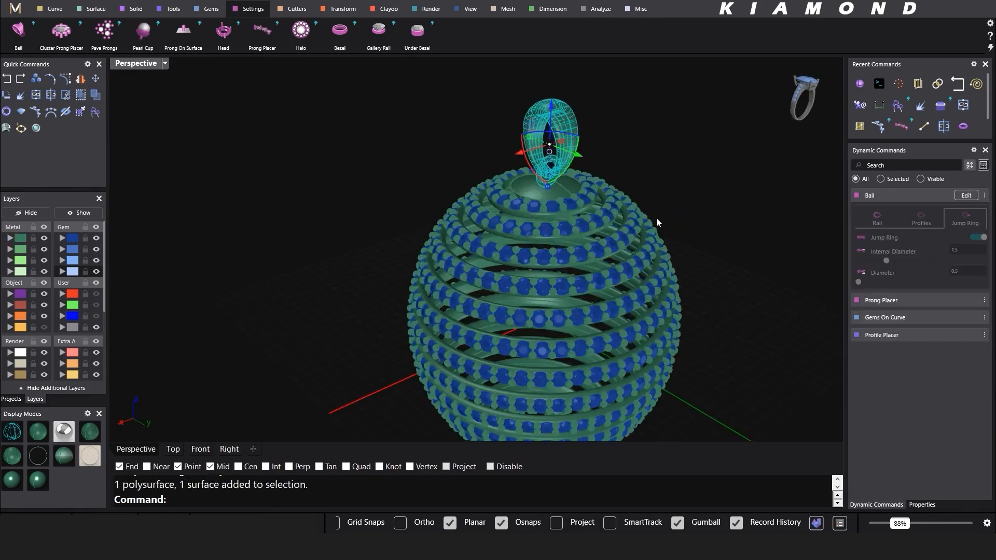
pyautogui.press('F3')
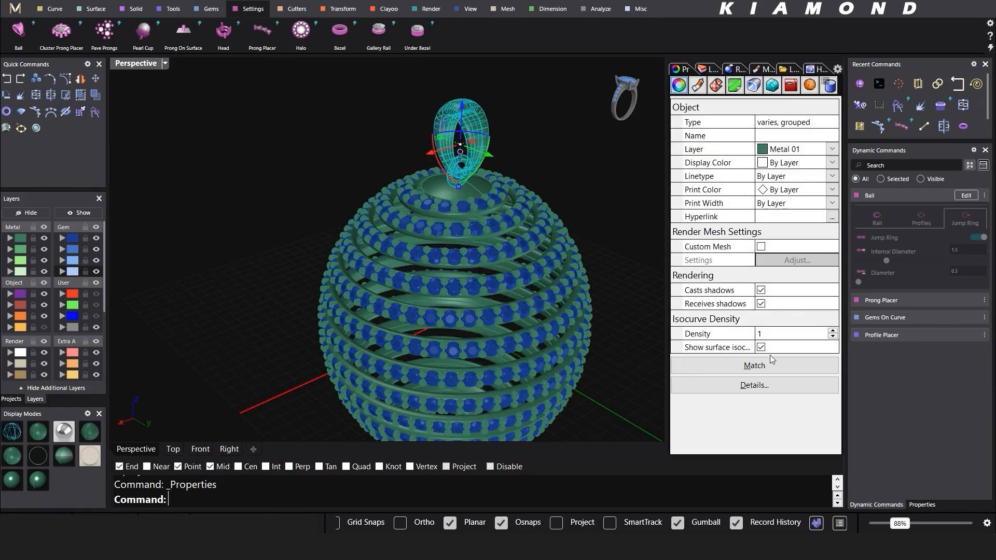
# Step: Close the Properties panel from its options menu and clear the selection
pyautogui.click(838, 71)
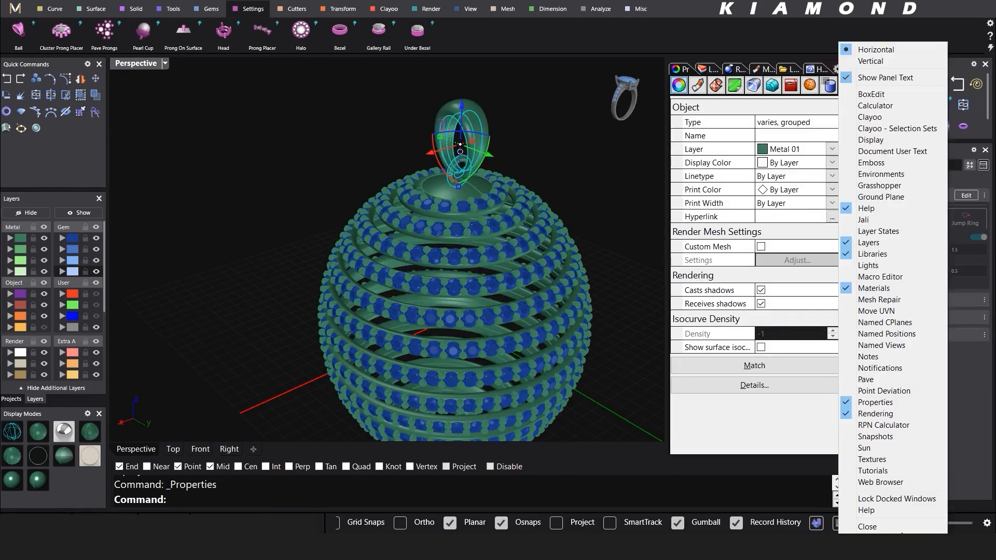
pyautogui.click(902, 527)
pyautogui.click(730, 260)
pyautogui.moveTo(730, 261); pyautogui.dragTo(659, 311, button='right')
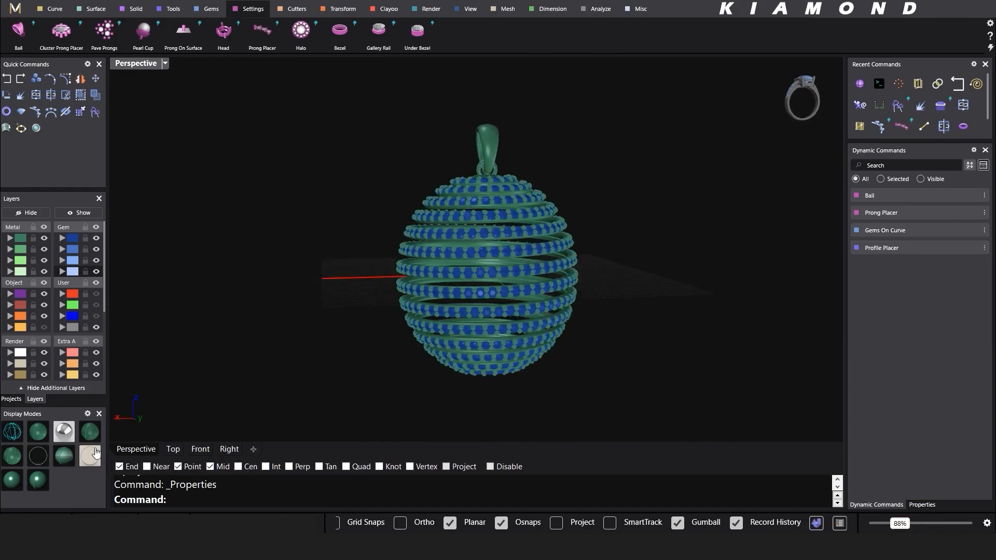
pyautogui.click(64, 433)
pyautogui.moveTo(441, 301); pyautogui.dragTo(497, 318, button='right')
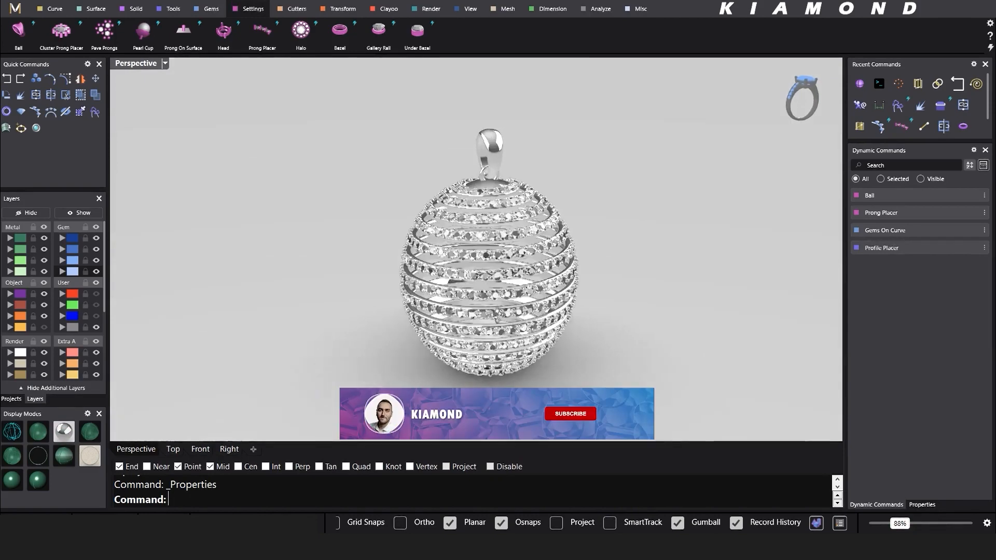
pyautogui.scroll(-6, 504, 310)
pyautogui.moveTo(540, 292)
pyautogui.mouseDown(button='right')
pyautogui.moveTo(551, 293)
pyautogui.moveTo(551, 281)
pyautogui.mouseUp(button='right')
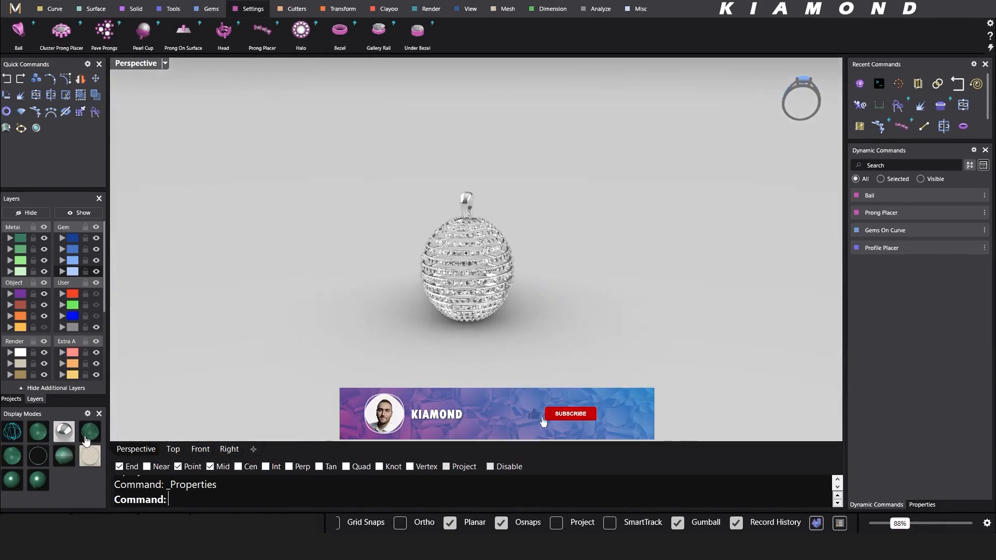
pyautogui.click(87, 439)
pyautogui.scroll(3, 487, 272)
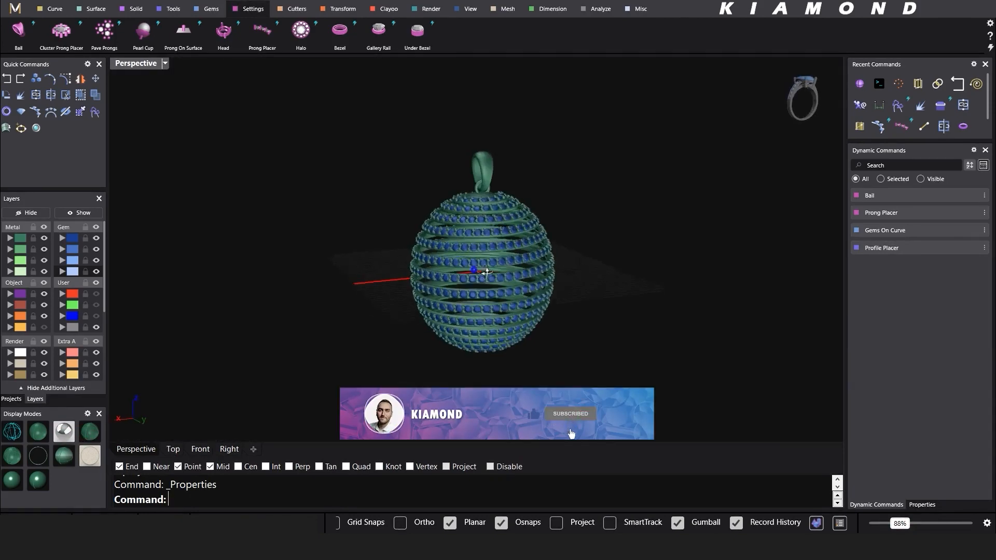